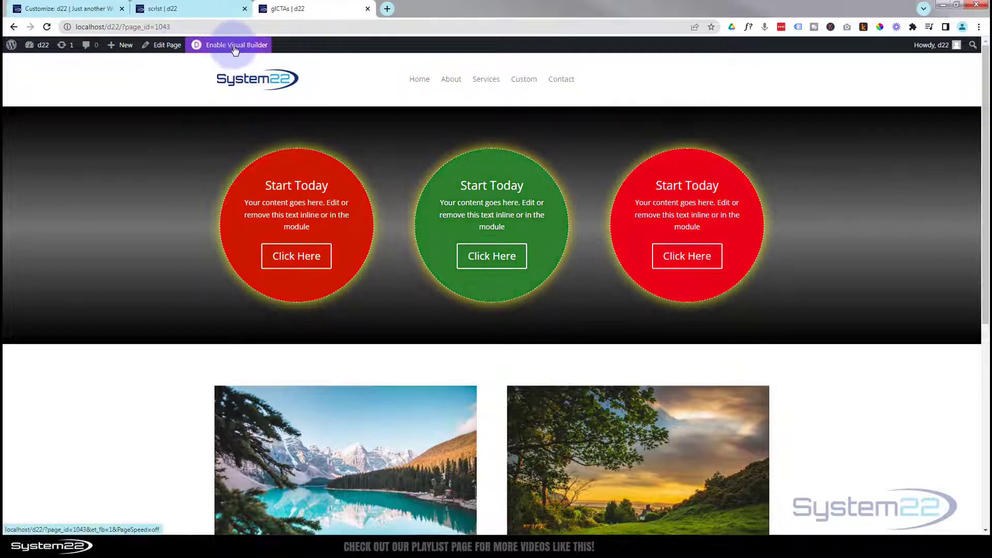
Enable the Visual Builder and insert a regular section with a three-column row below the section of circular call-to-actions.
click(235, 47)
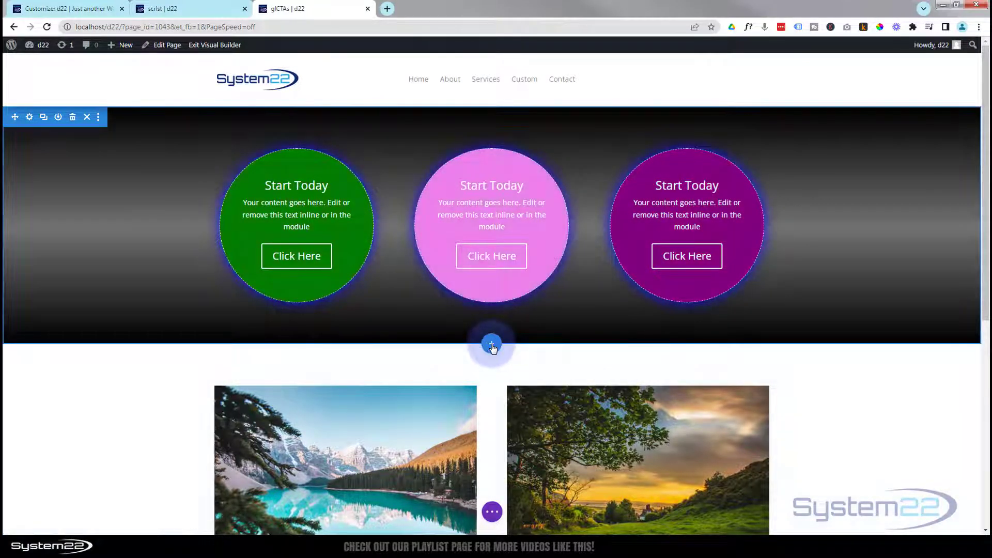
click(491, 345)
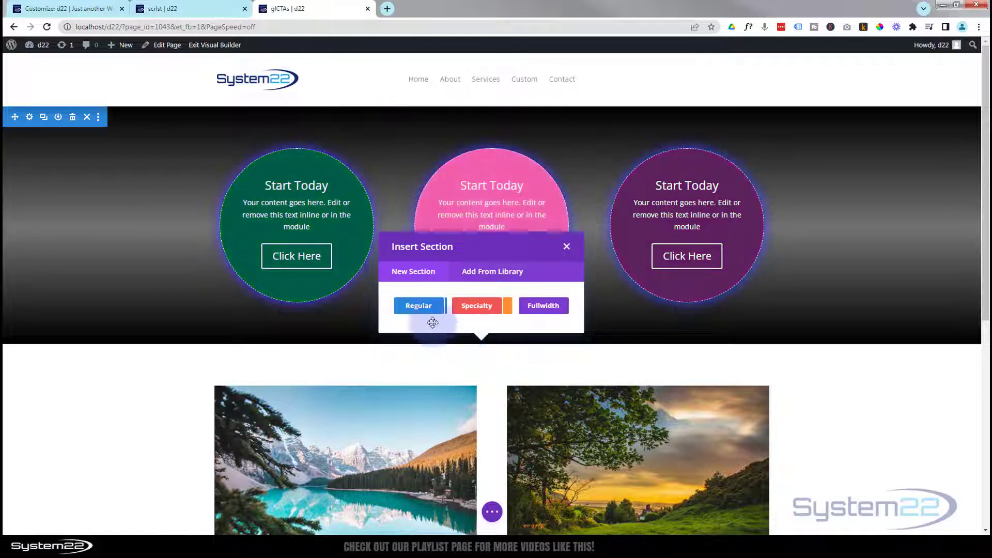
click(413, 306)
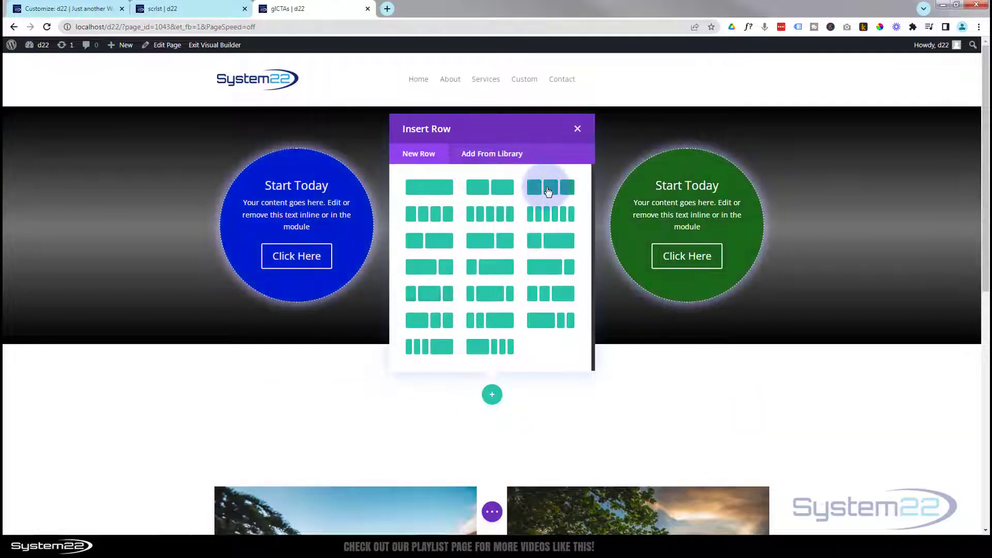
click(548, 190)
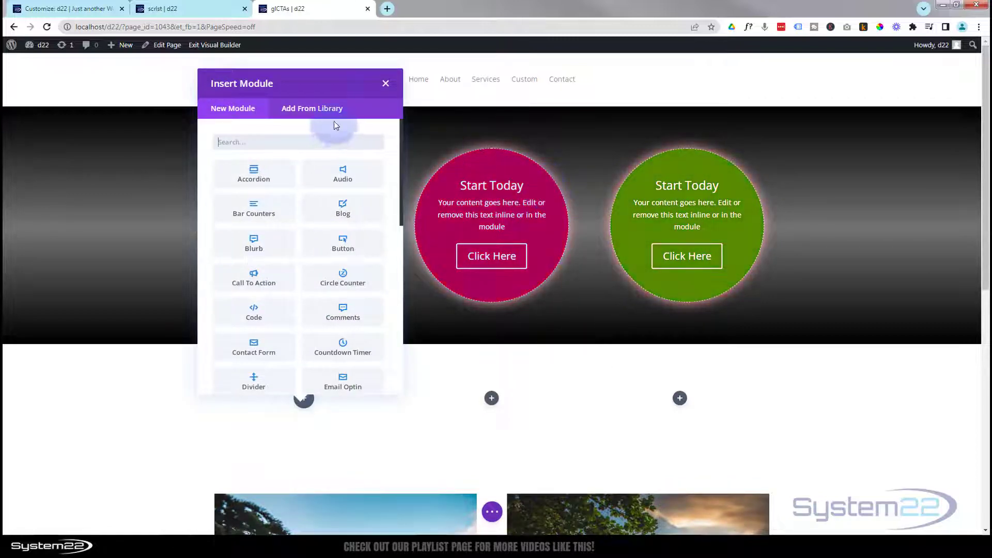
click(385, 86)
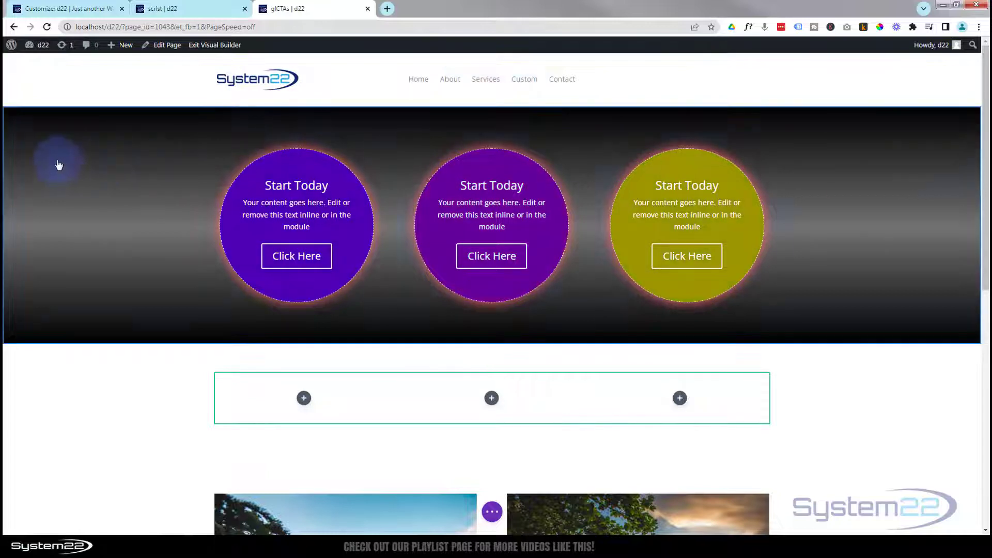
Delete the existing section containing the three circular call-to-actions.
scroll(63, 150, down, 5)
scroll(63, 150, up, 5)
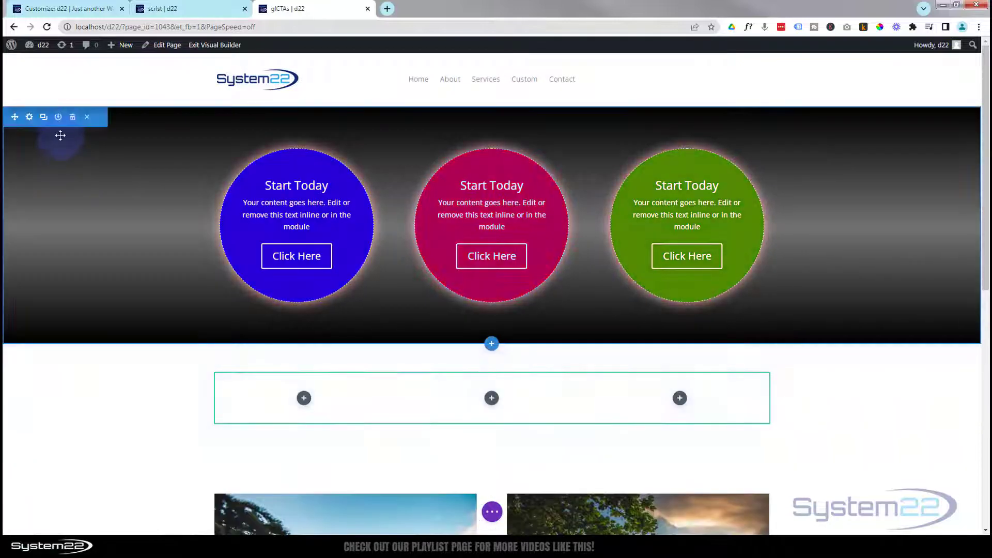
click(72, 117)
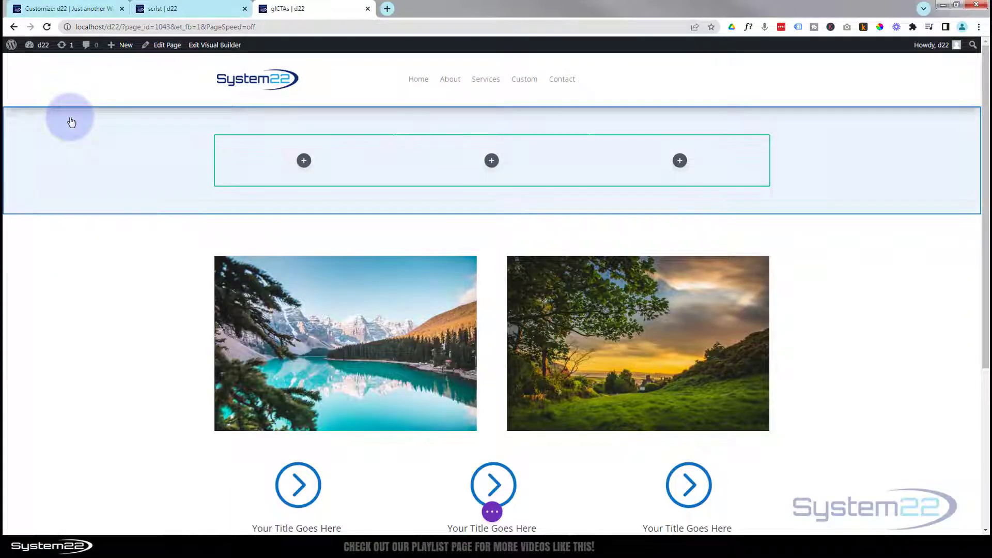
Add a background gradient to the new three-column section.
click(104, 176)
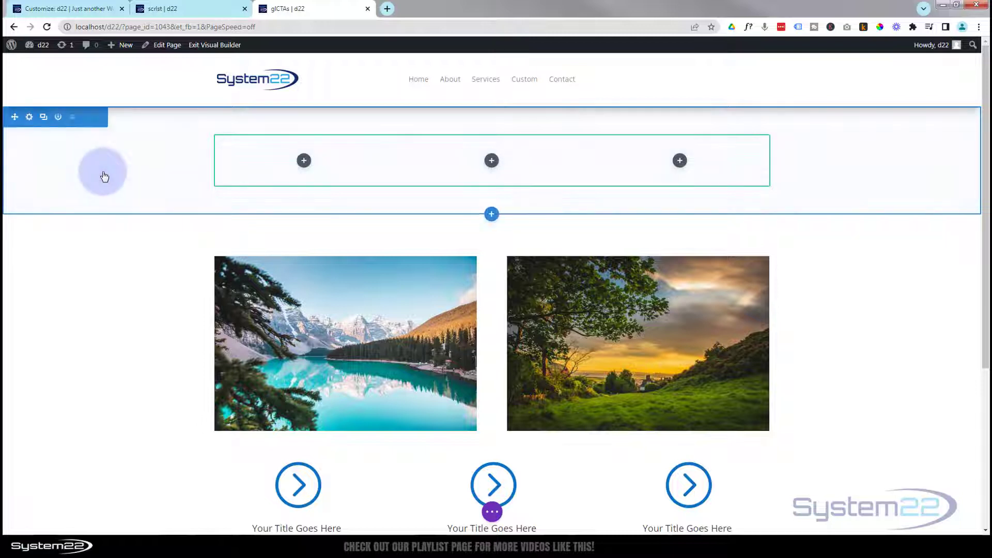
click(30, 117)
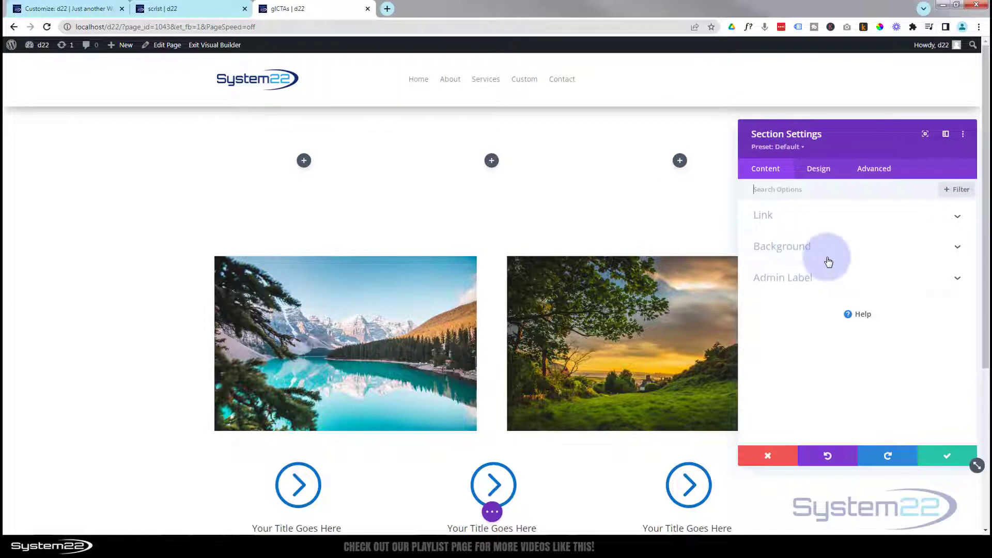
click(828, 261)
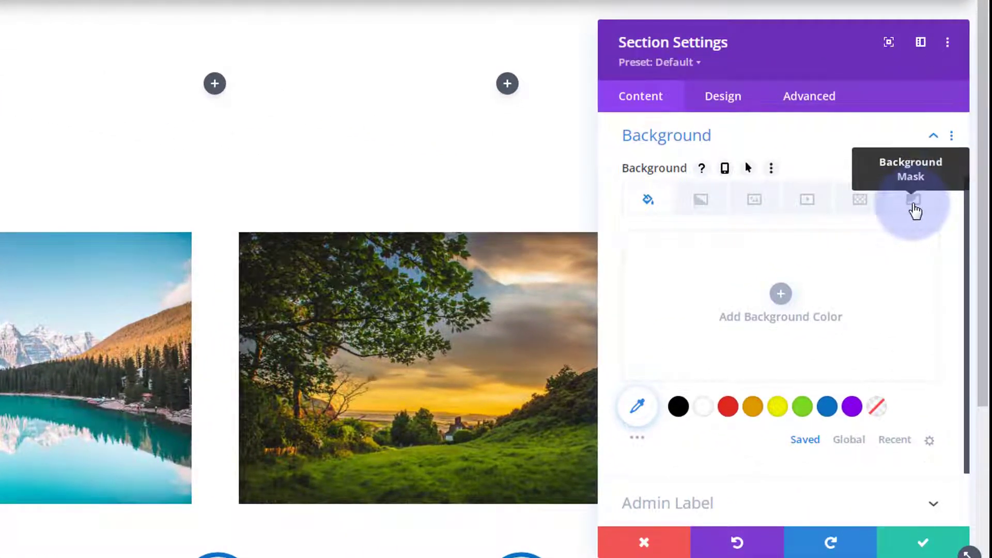
click(705, 204)
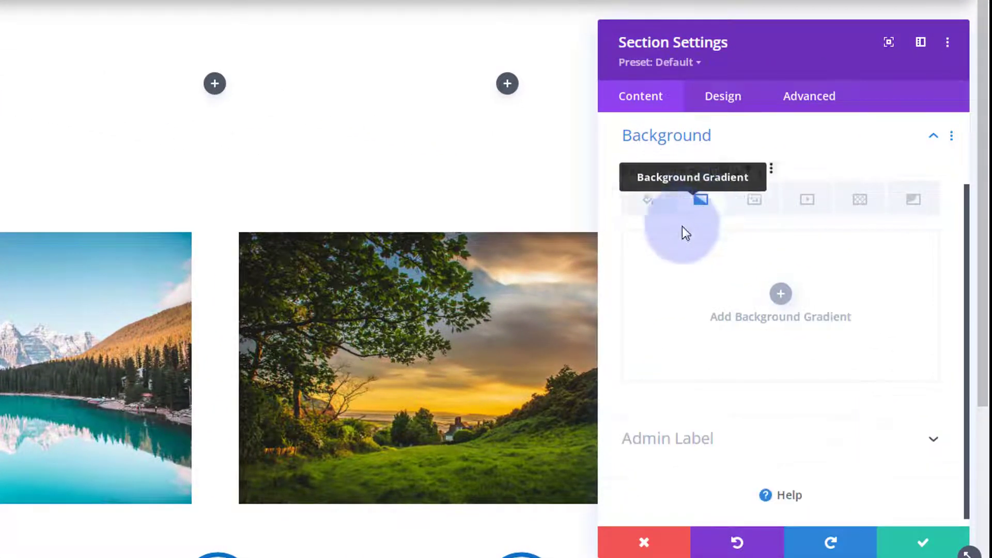
click(780, 293)
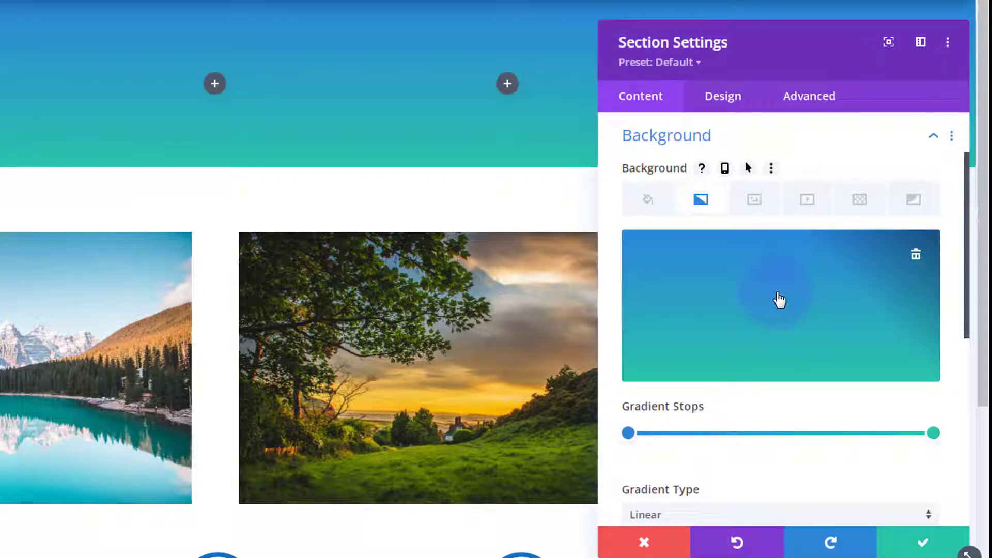
Set both end stops of the section's background gradient to black (#000000).
click(628, 434)
click(637, 438)
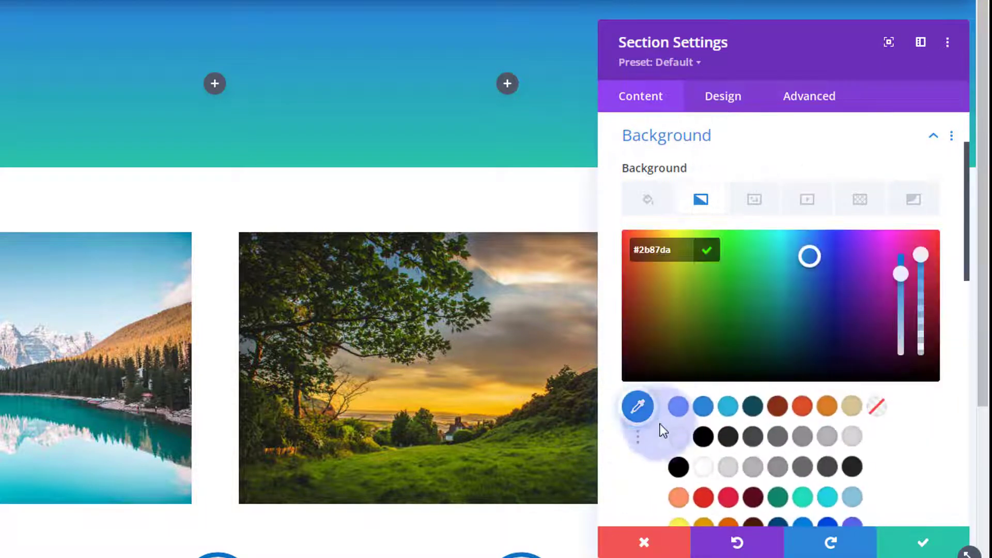
click(703, 437)
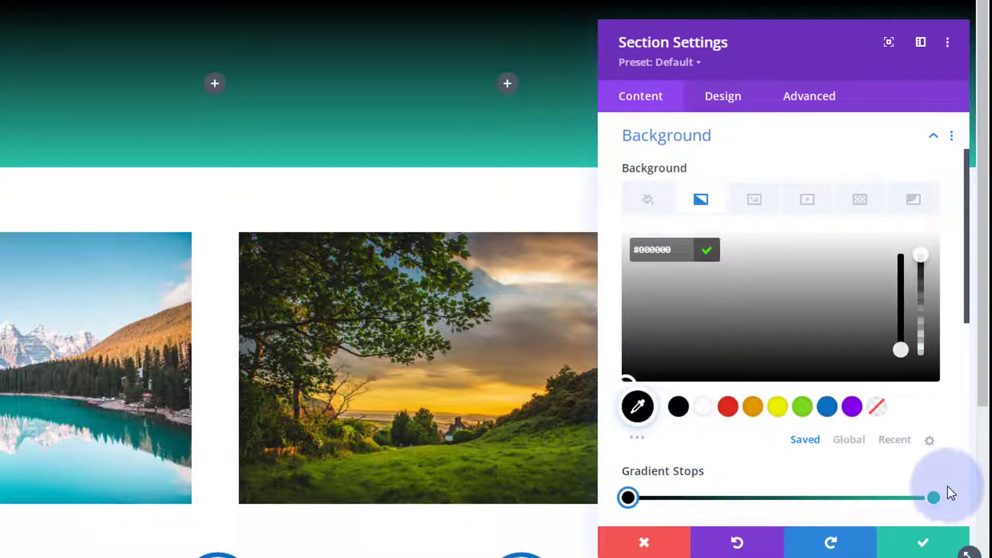
click(933, 498)
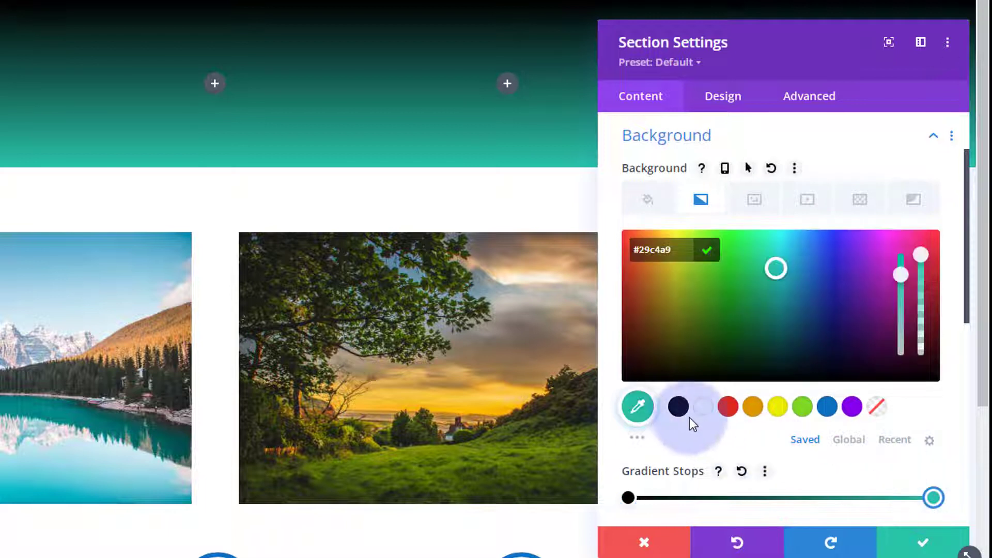
click(680, 408)
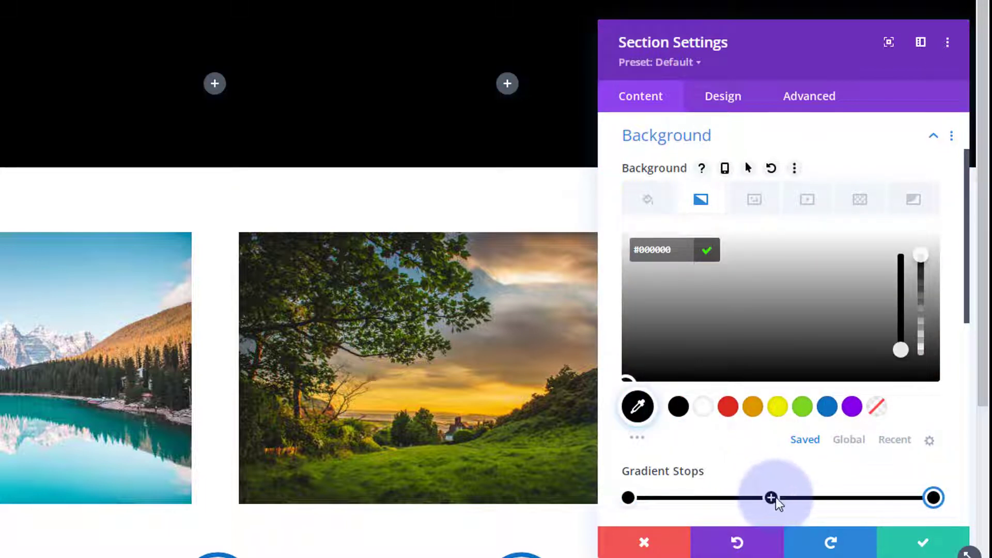
Add a gradient stop about midway, set it to white (#ffffff), and save the section settings.
drag(776, 497, 783, 495)
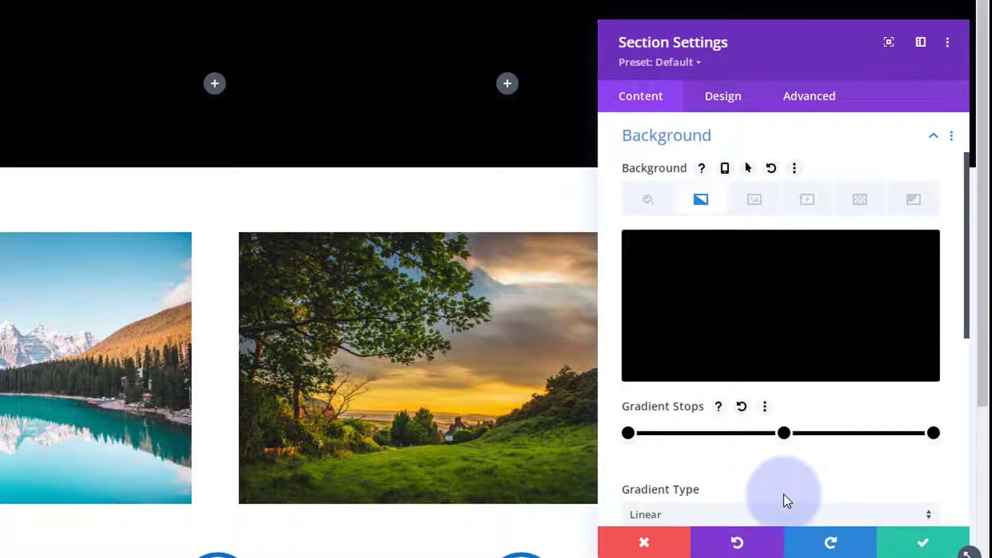
click(782, 433)
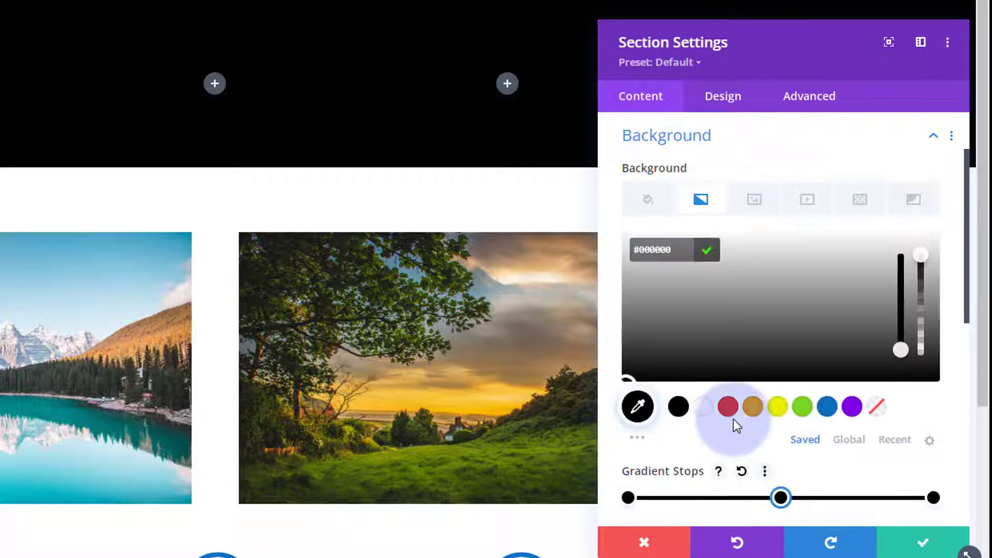
click(705, 407)
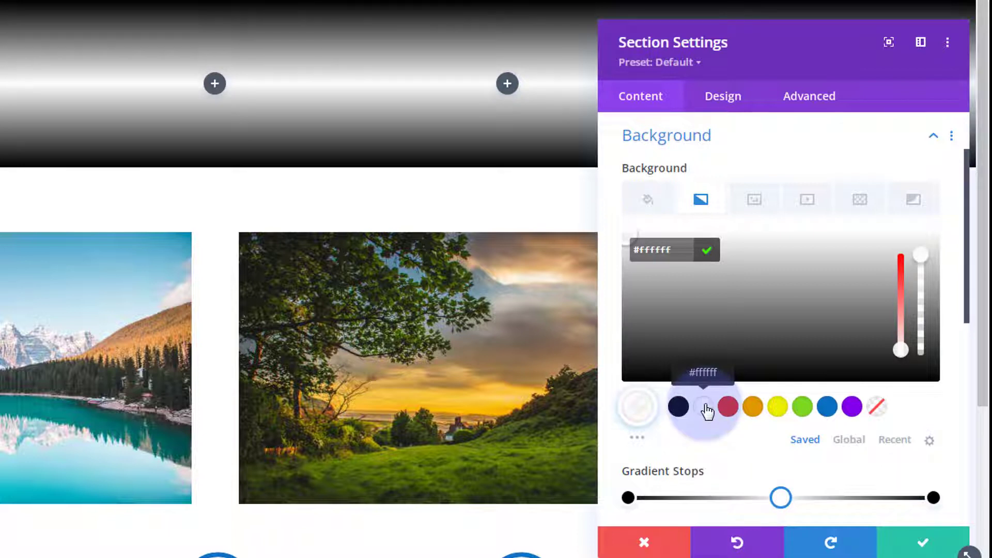
click(922, 542)
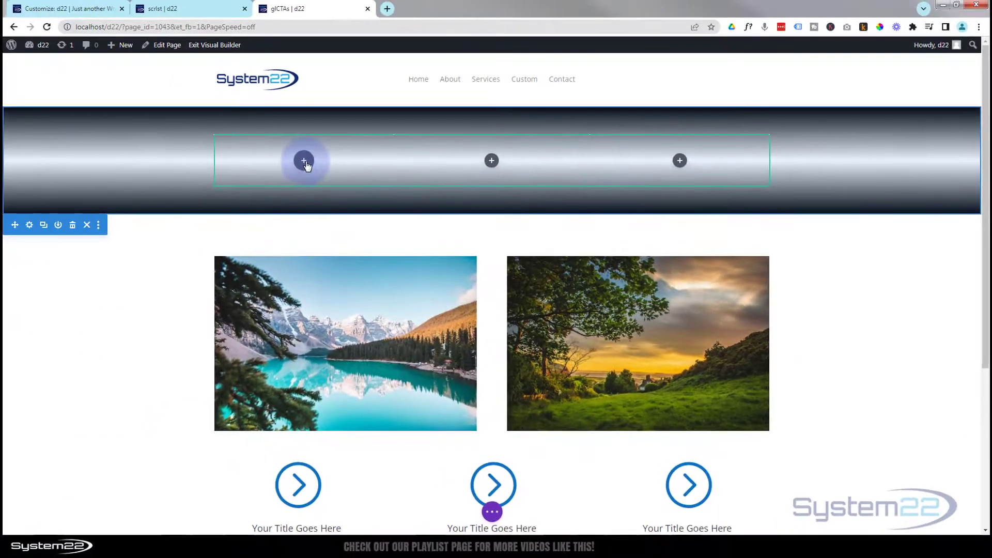
Insert a Call To Action module into the first column of the new row.
click(304, 160)
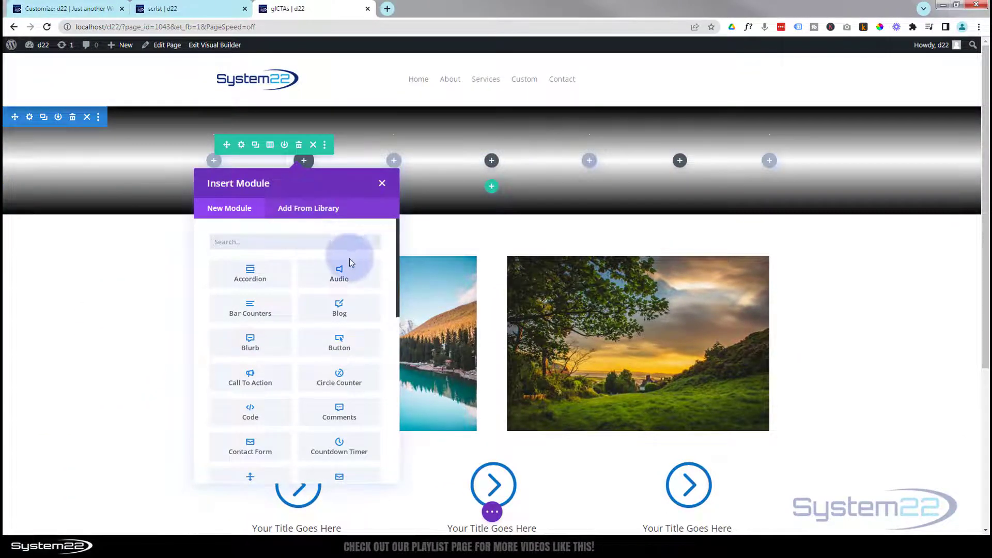
scroll(364, 309, down, 5)
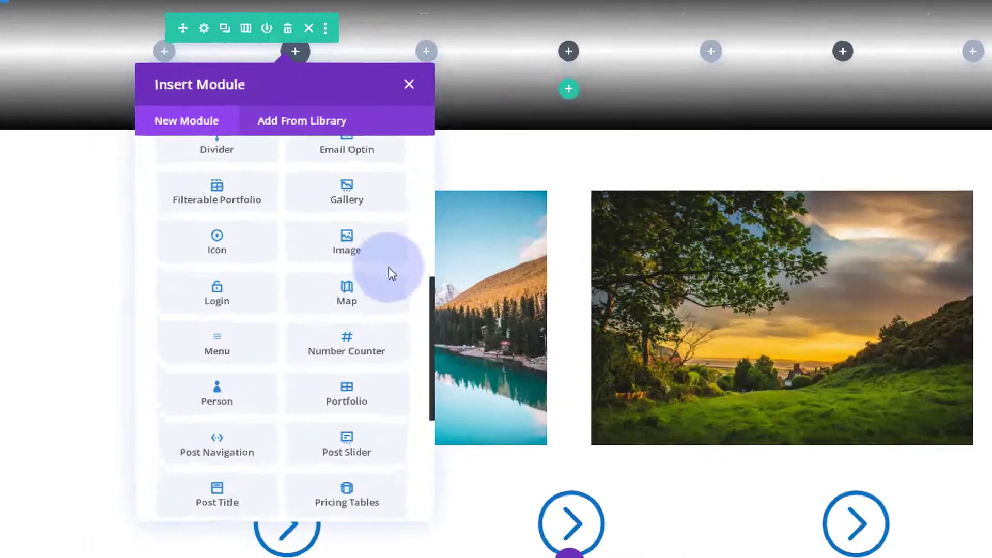
scroll(405, 251, down, 3)
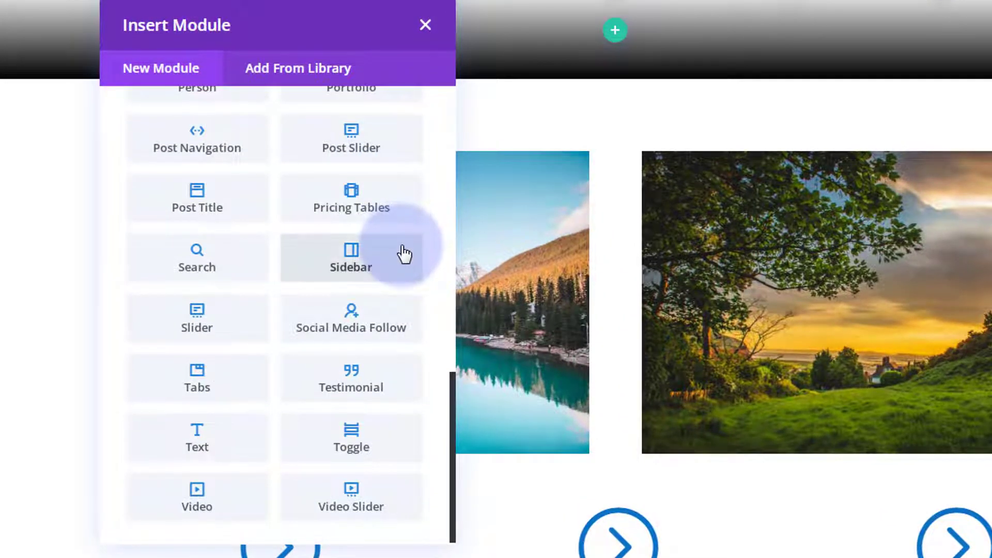
scroll(356, 261, up, 5)
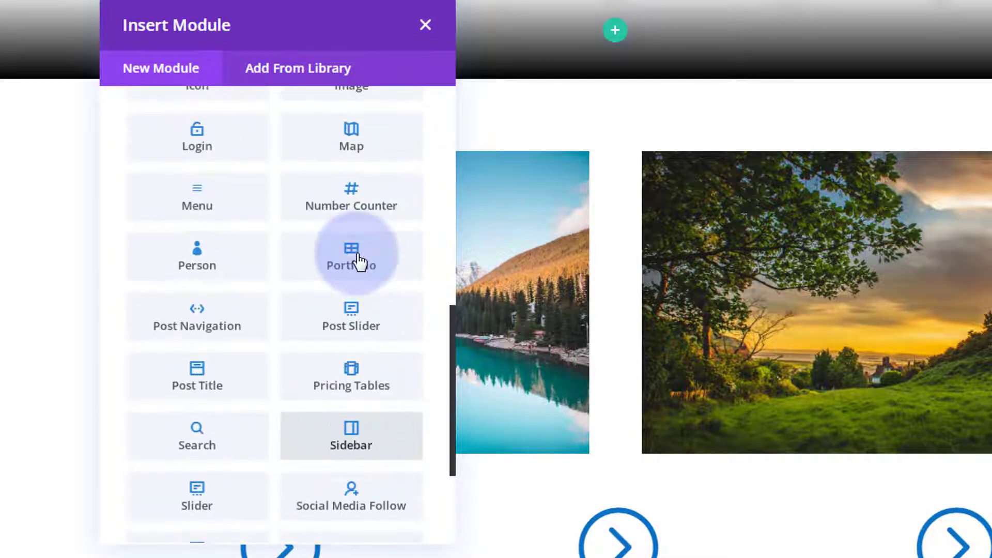
scroll(362, 259, up, 6)
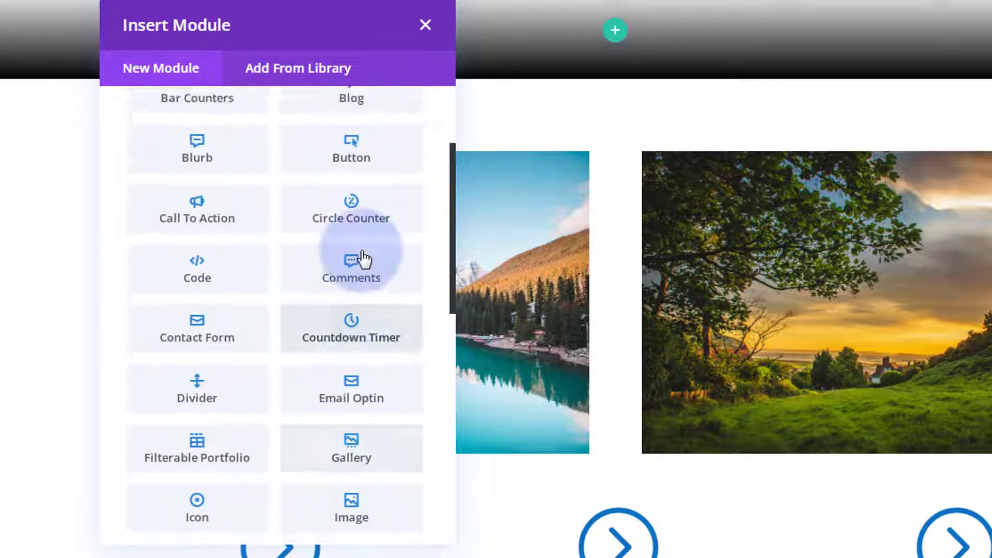
scroll(365, 258, up, 1)
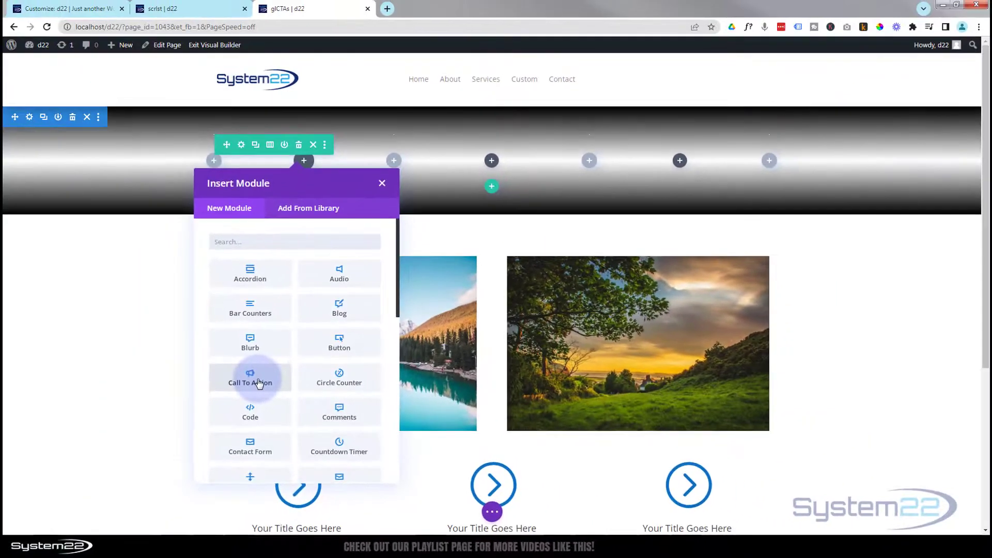
click(258, 383)
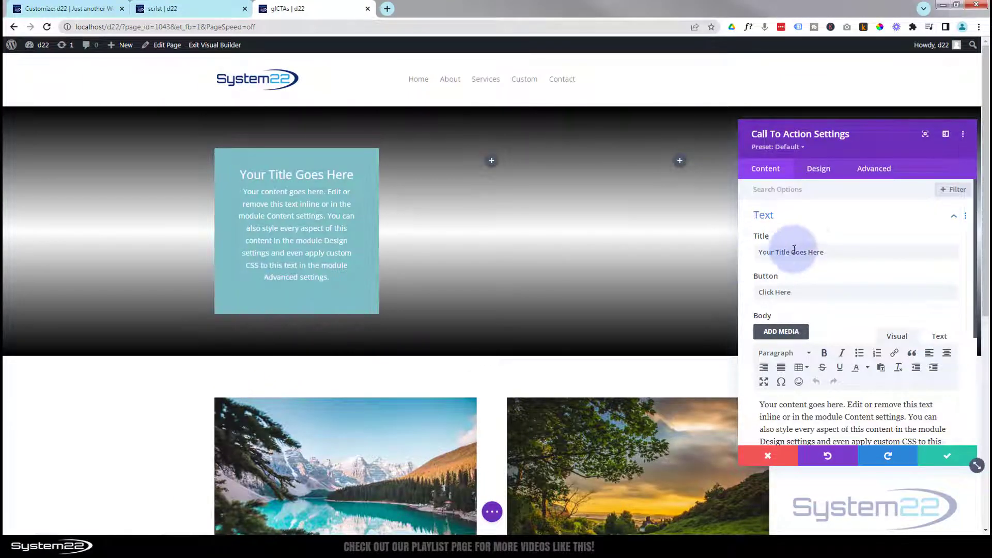
Set the call to action's title to "Huge Sale" and its button text to "Buy Now".
click(841, 254)
drag(796, 255, 663, 261)
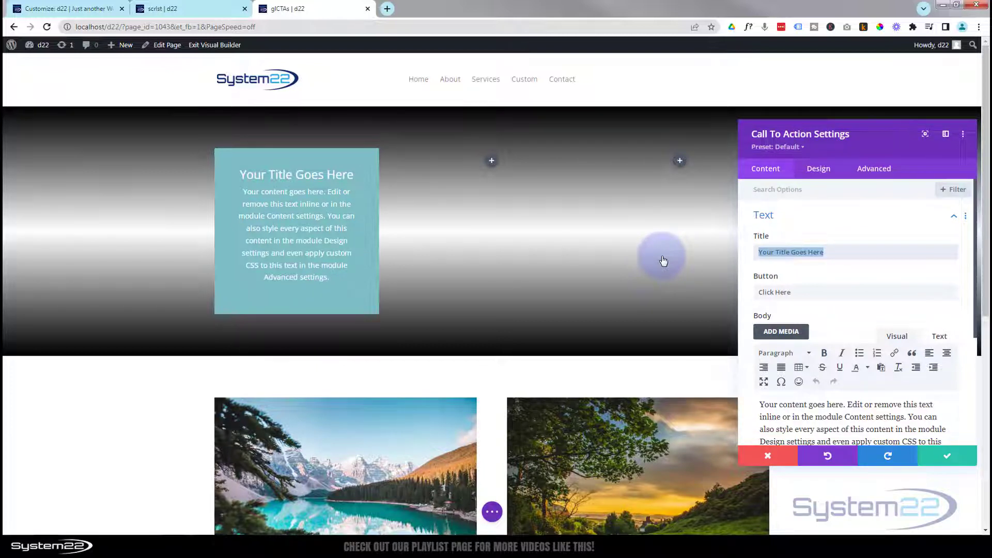
text(Hu)
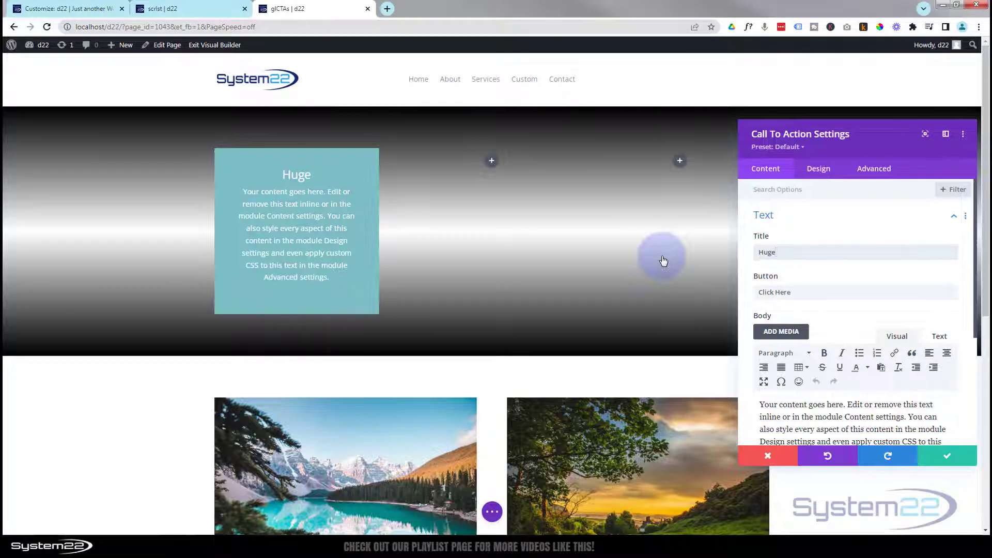
text(ge Sale)
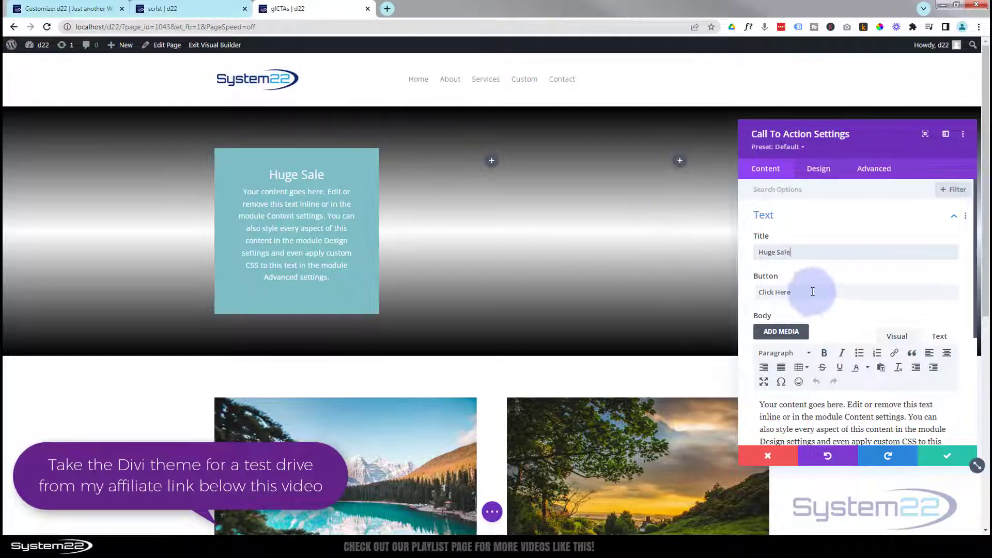
drag(791, 292, 748, 294)
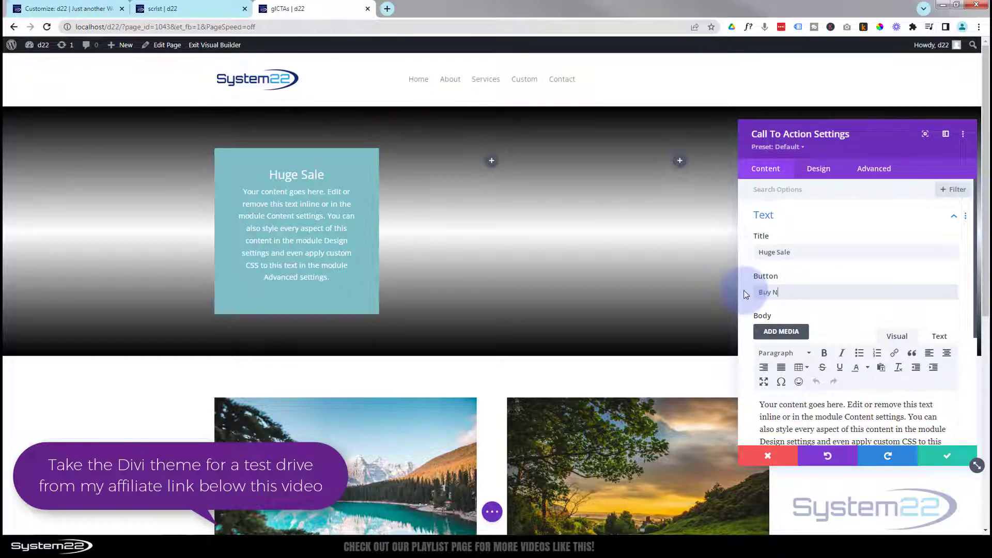
text(Buy Now)
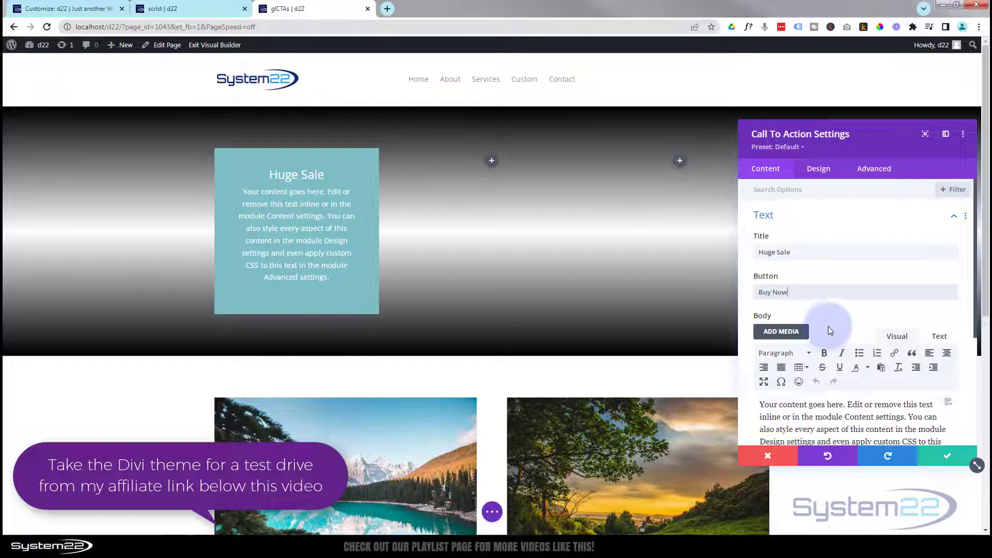
scroll(829, 320, down, 3)
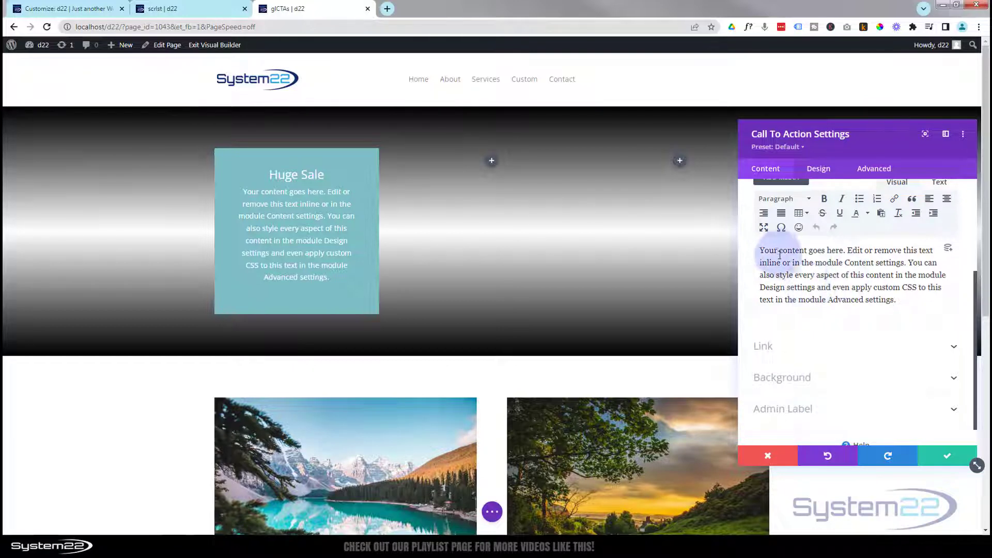
scroll(773, 274, up, 3)
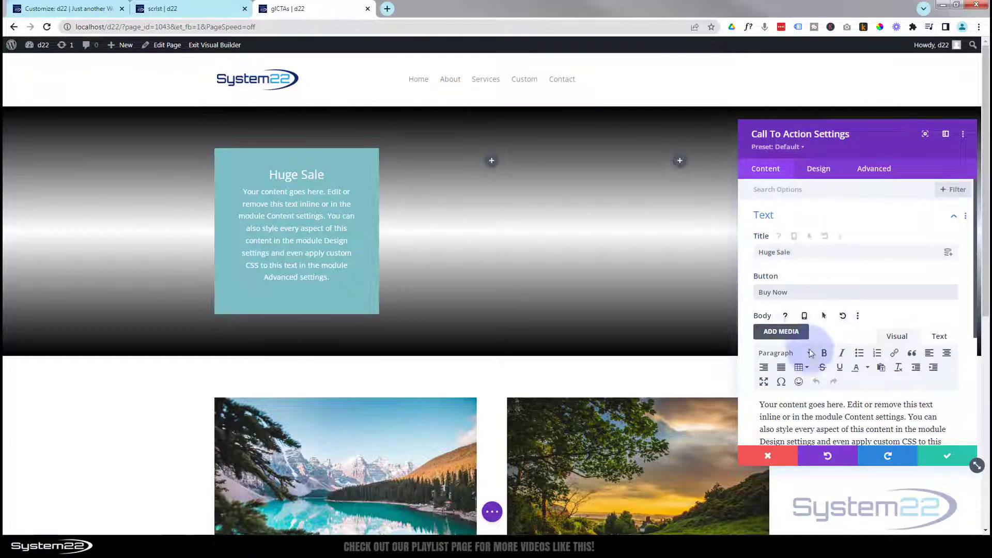
scroll(809, 349, down, 3)
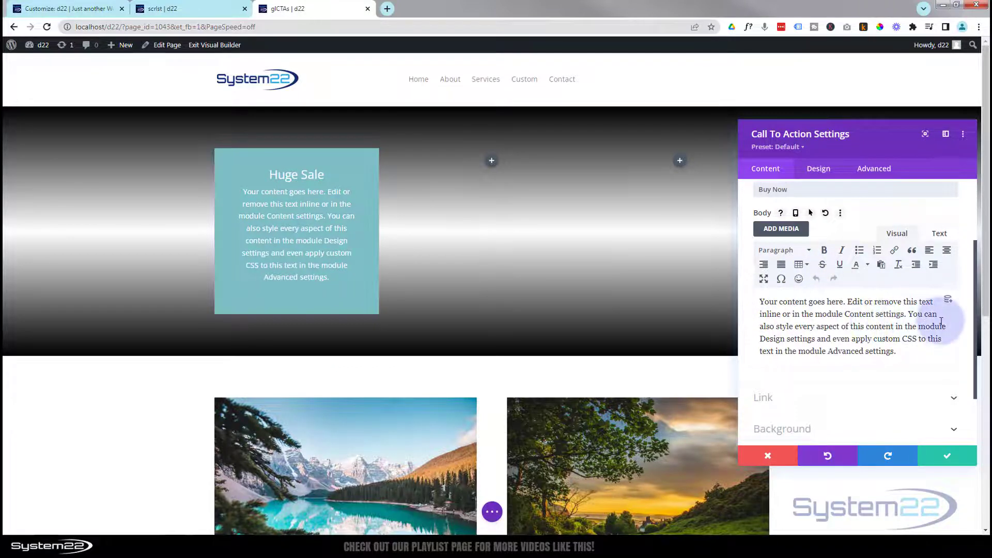
Delete the body text from "You can also style" to the end and remove the call to action's background color.
drag(908, 314, 930, 353)
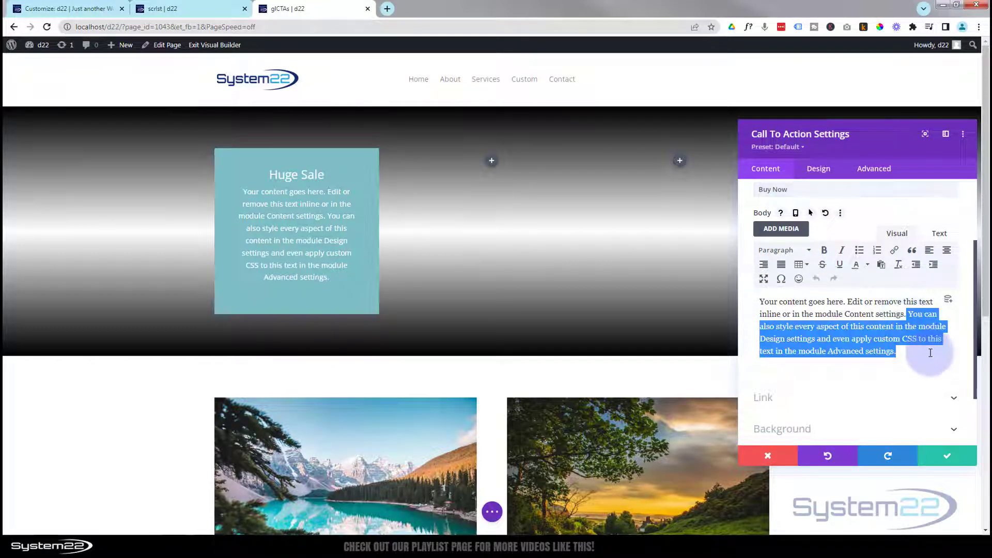
key(BackSpace)
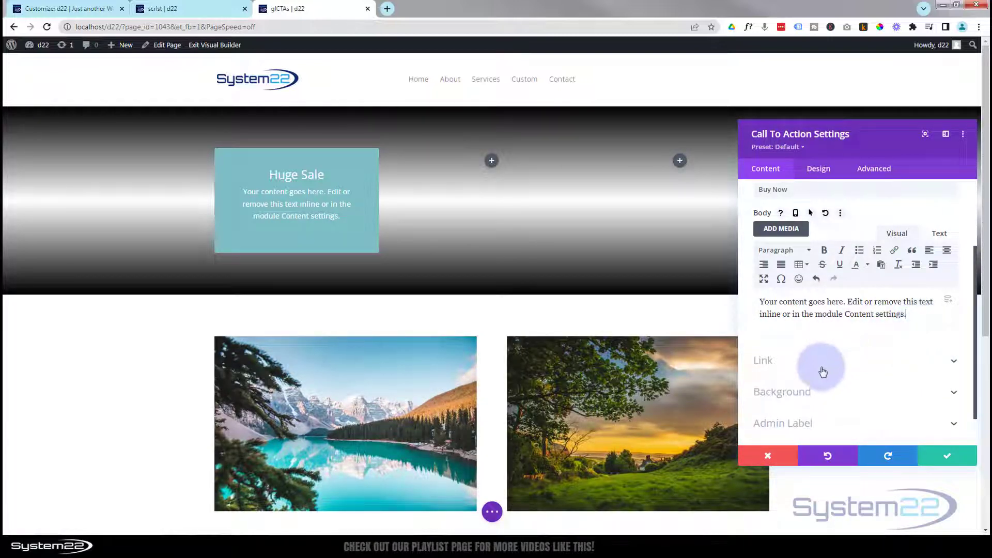
click(839, 395)
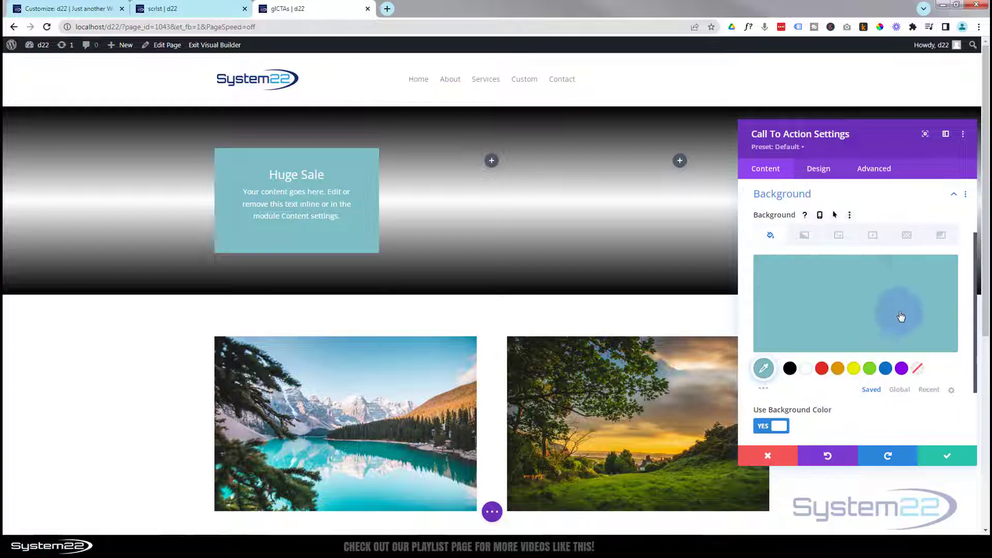
click(941, 272)
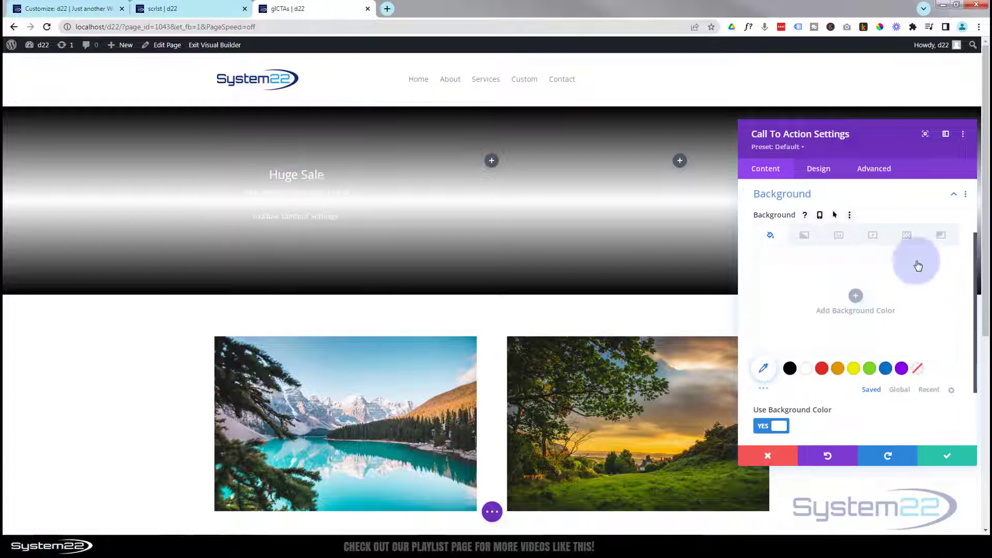
Set both the button link URL and the module link URL of the call to action to "#".
scroll(858, 263, up, 3)
click(822, 256)
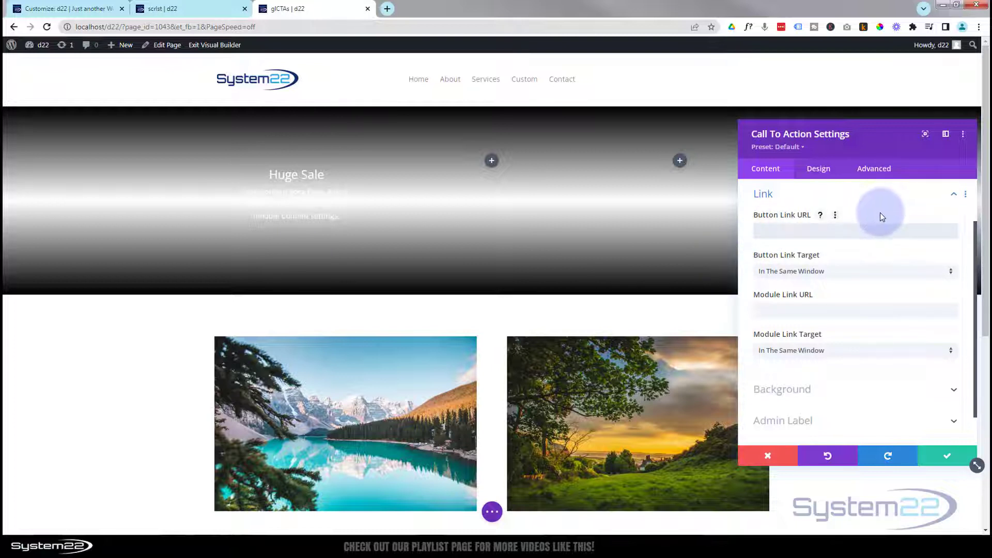
text(#)
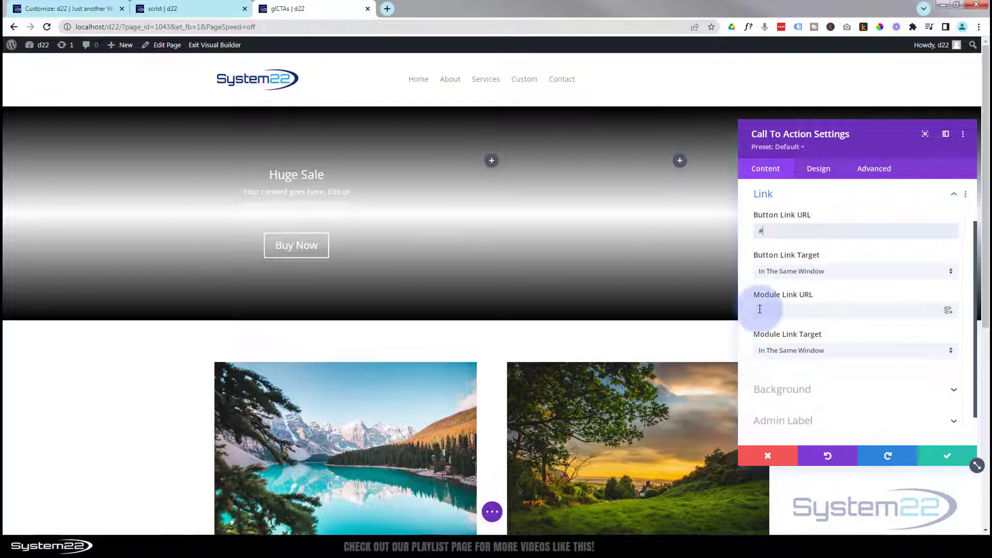
click(800, 310)
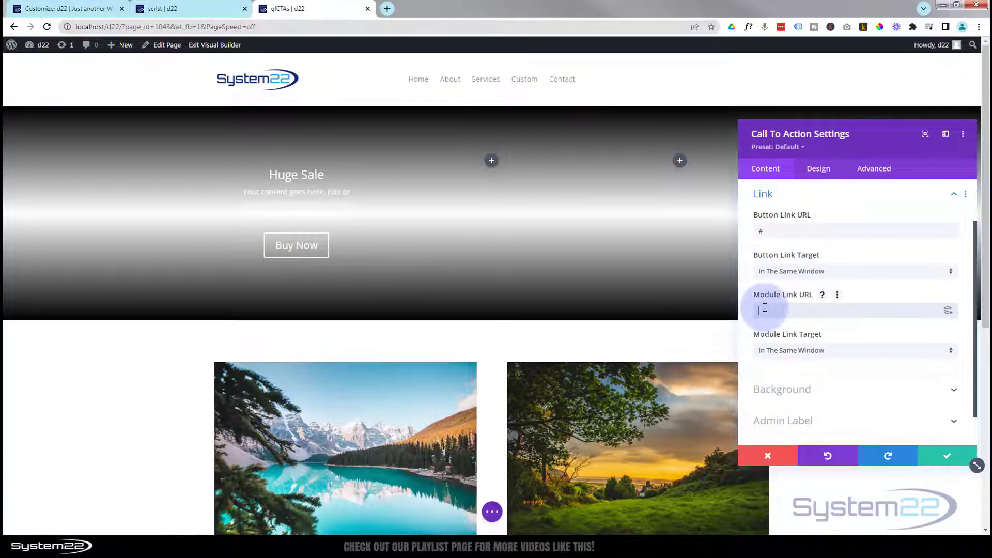
text(#)
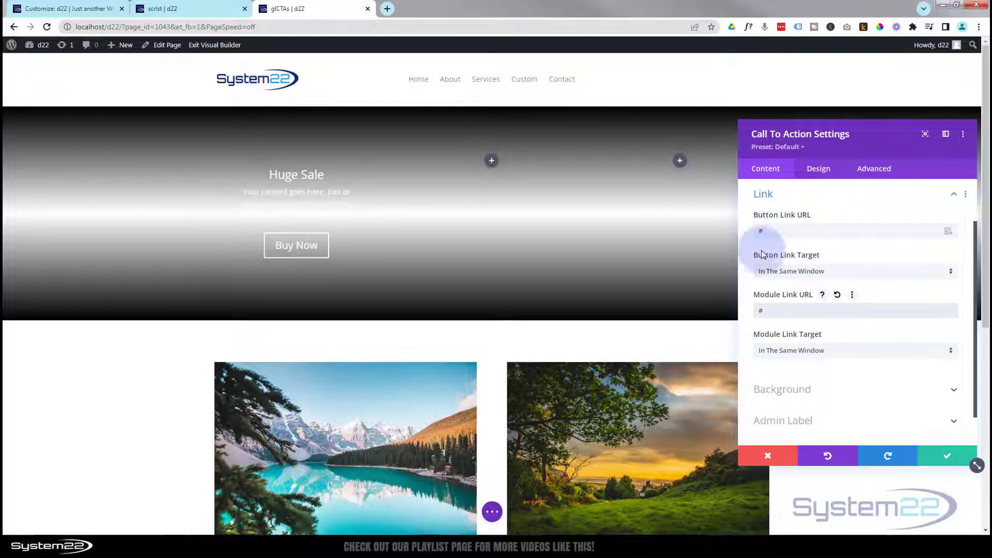
Look at the available options for the module link target, leaving it on In The Same Window.
scroll(876, 325, down, 1)
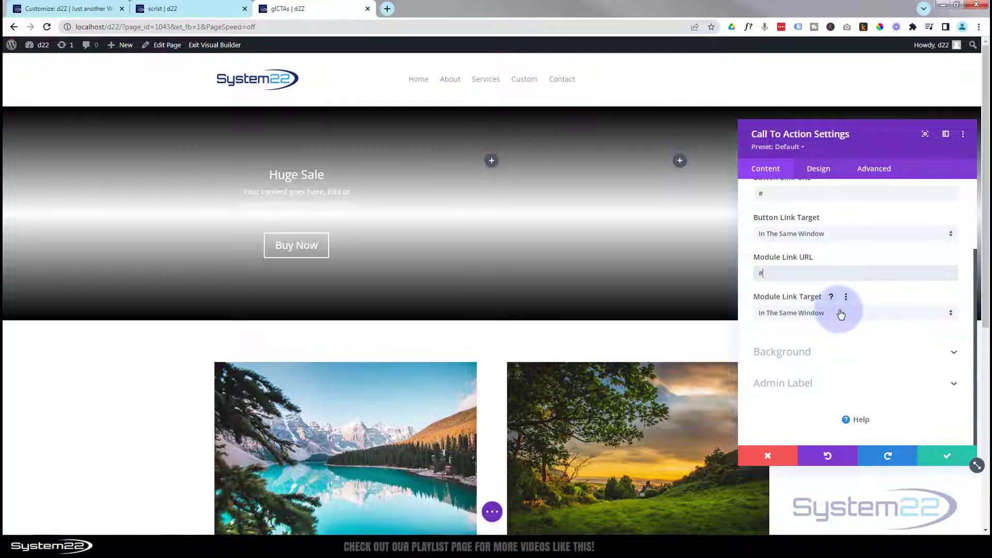
click(874, 315)
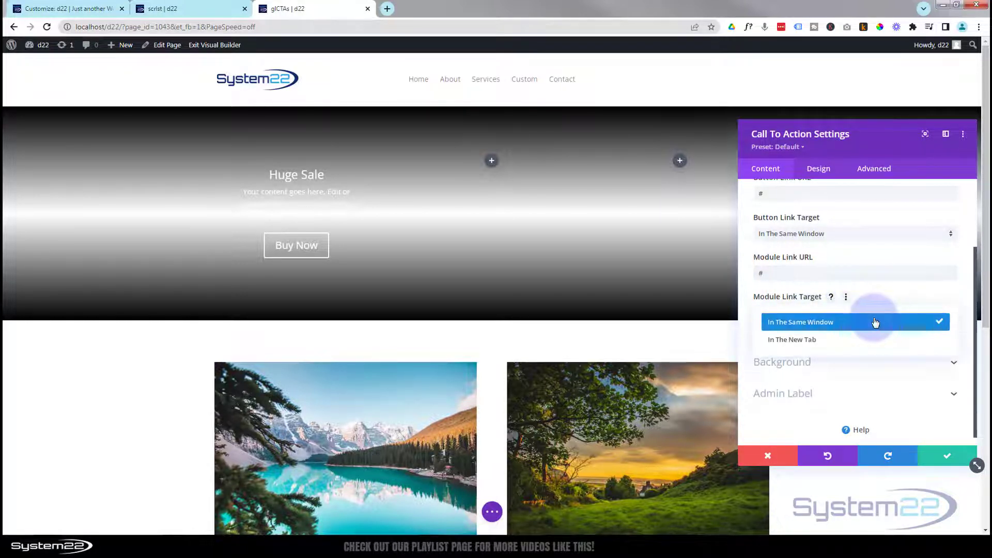
click(814, 345)
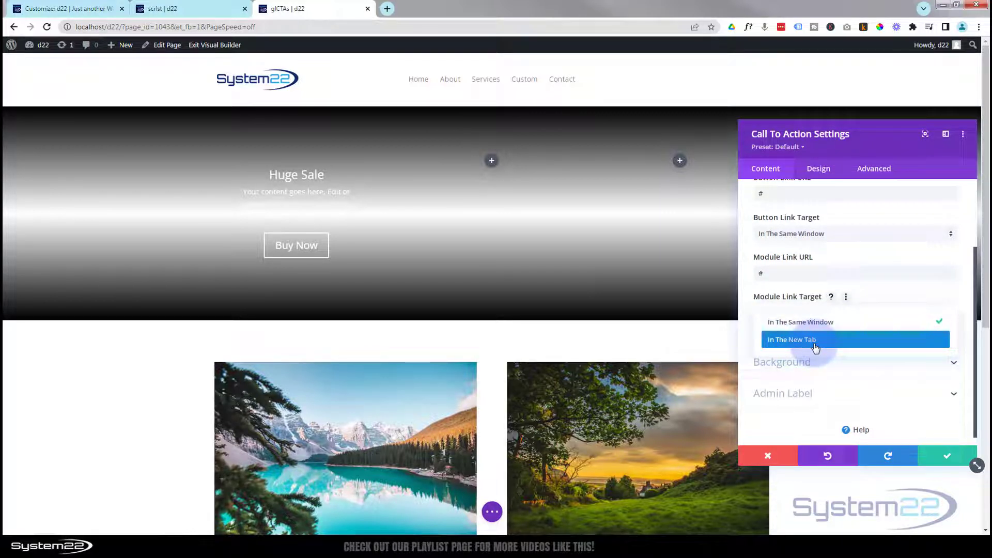
click(879, 137)
Move the settings dialog closer to the module and set the call to action's background color to blue (#0c71c3).
drag(890, 133, 571, 126)
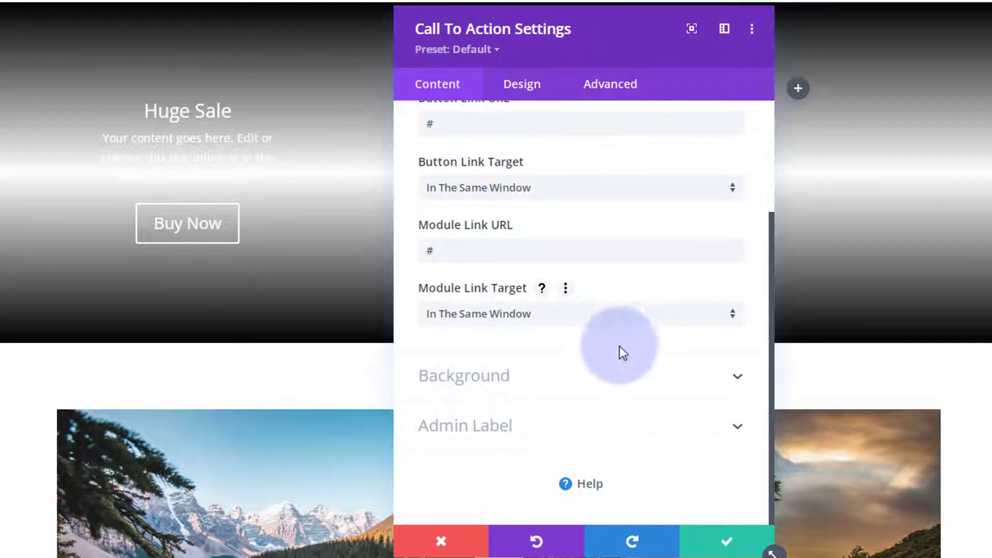
click(607, 378)
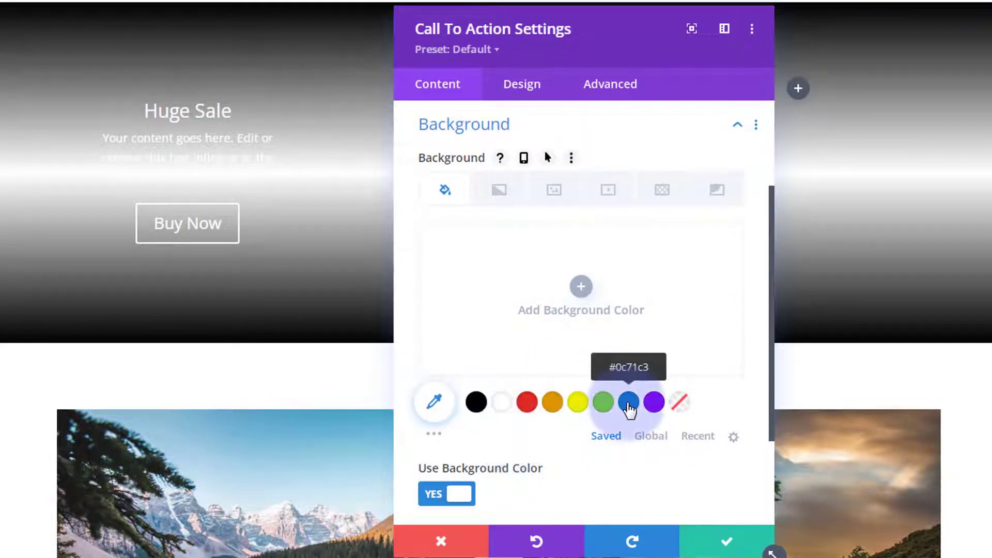
click(629, 403)
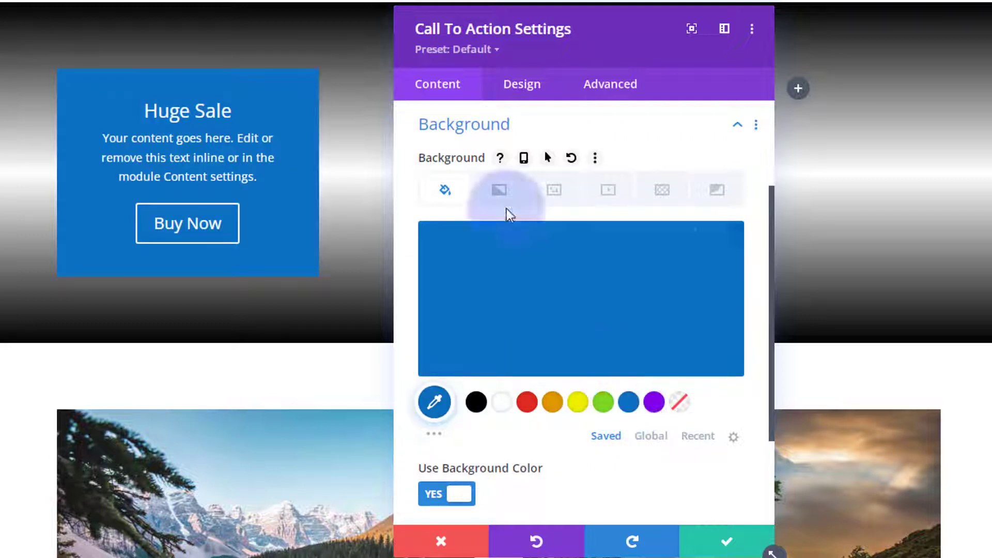
Set the call to action module's width and height to 300px each in its sizing options.
click(521, 88)
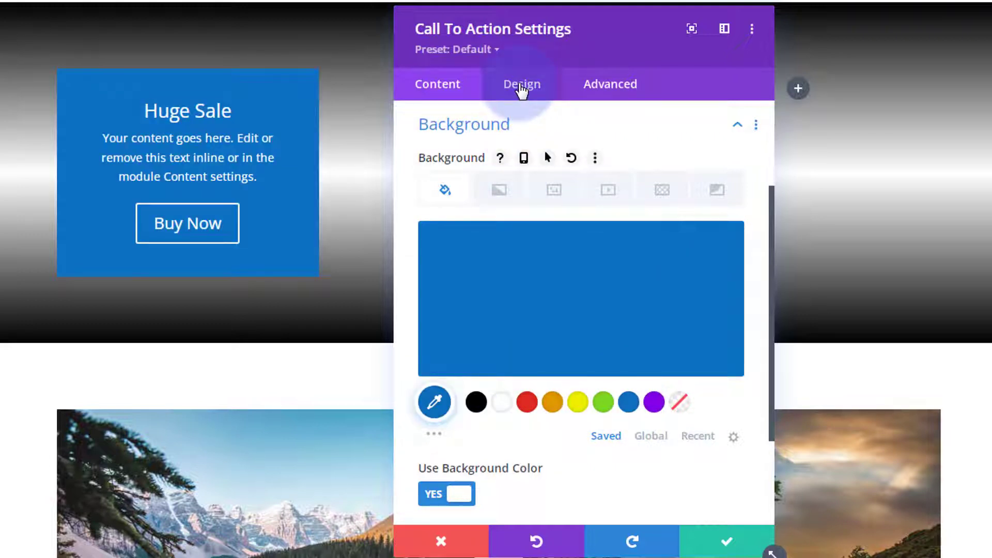
click(542, 372)
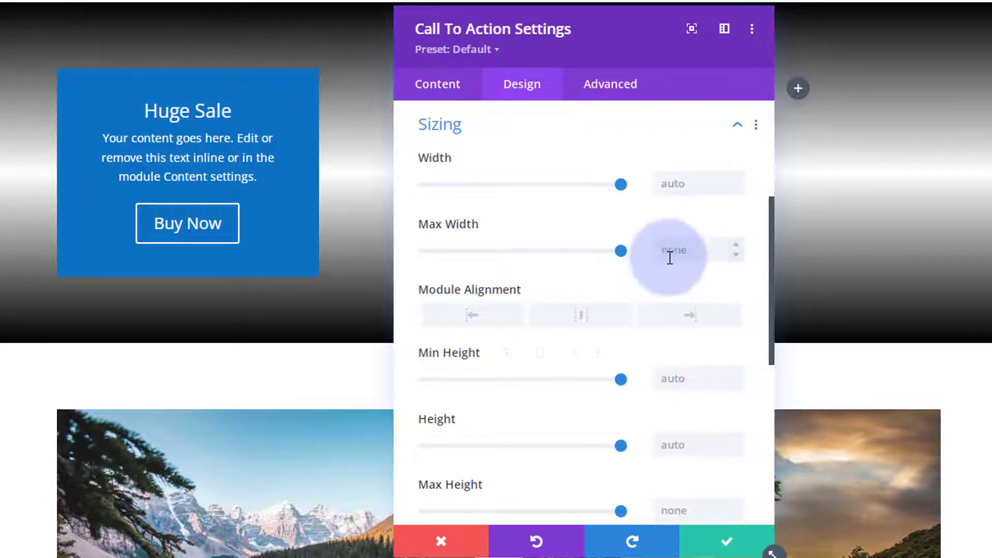
click(687, 182)
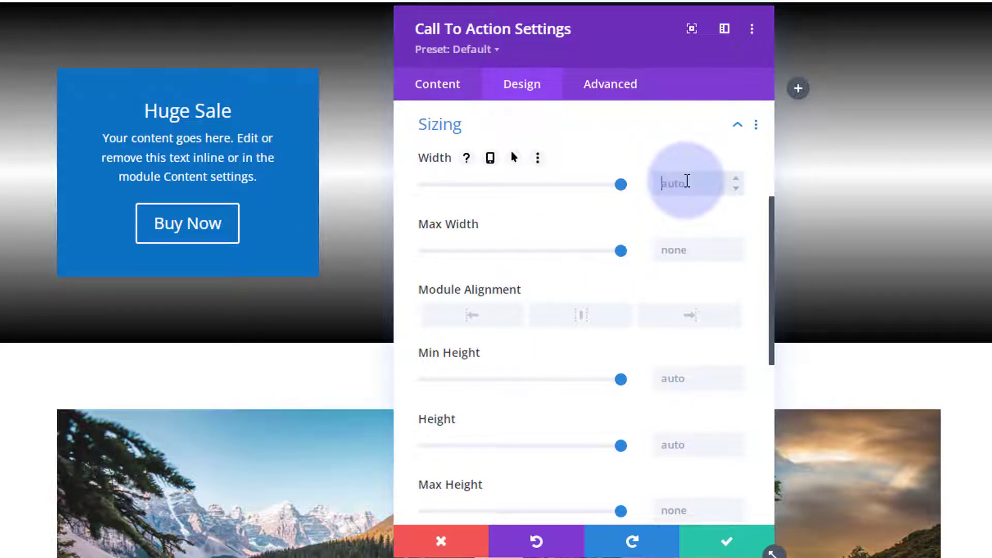
text(300%)
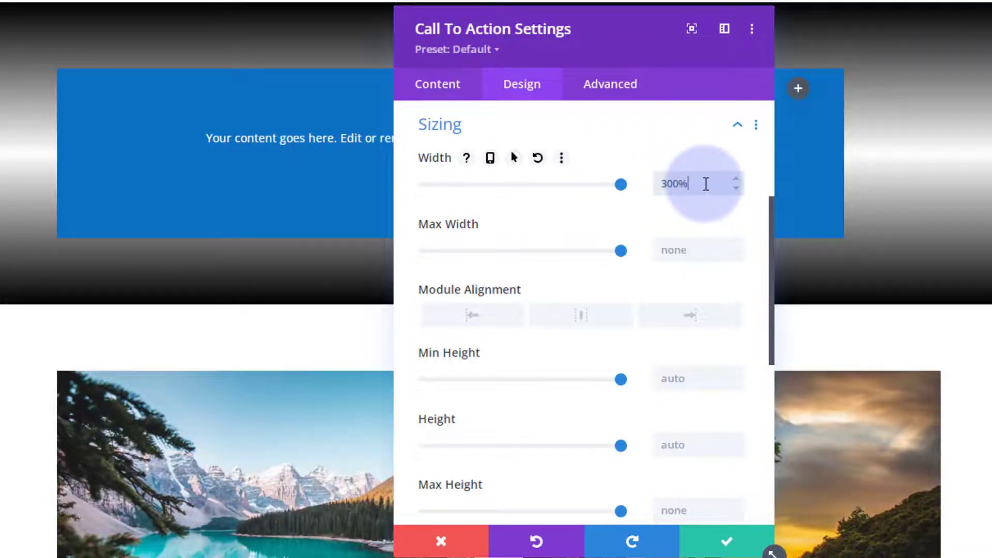
drag(692, 182, 677, 182)
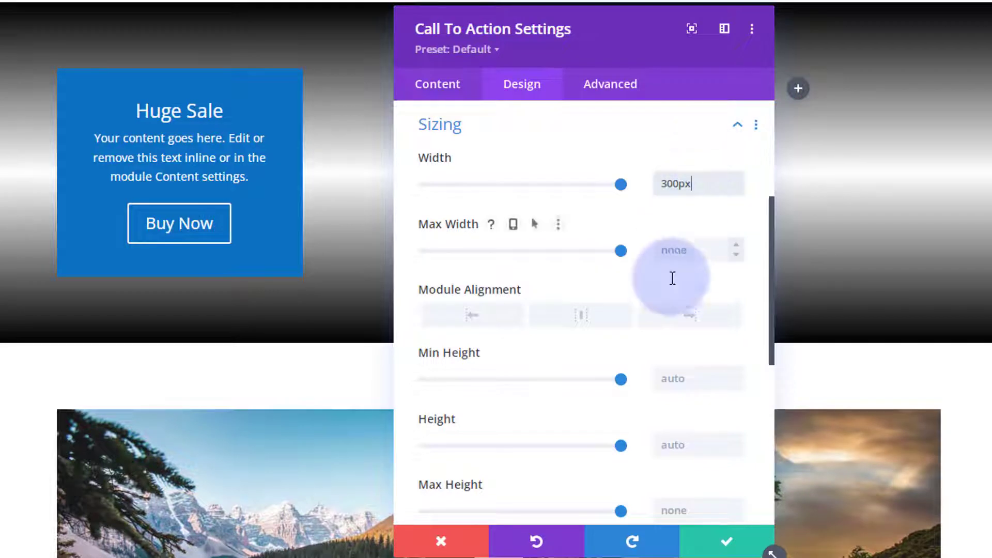
scroll(672, 373, down, 2)
click(674, 368)
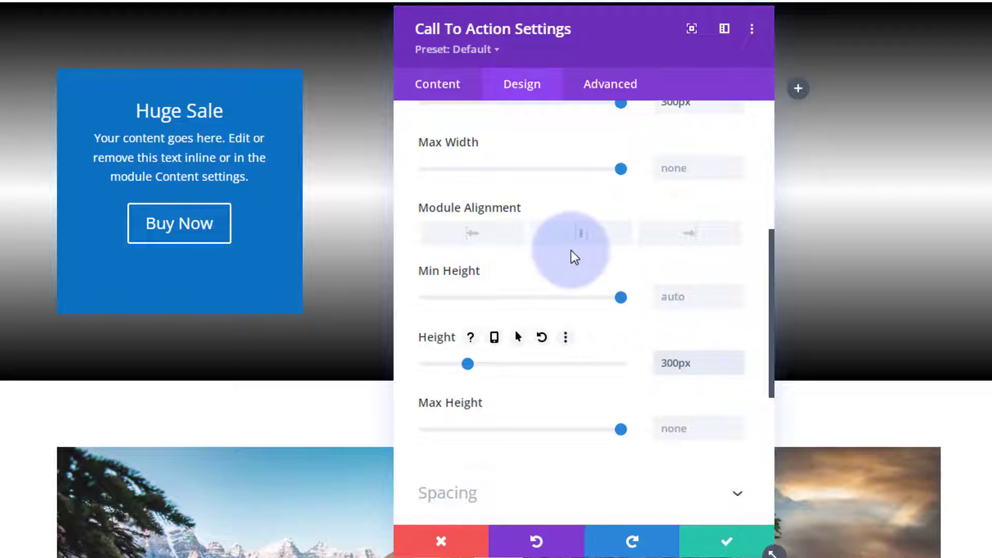
Set the rounded corners of the call to action to 50% on all four corners.
scroll(571, 250, down, 6)
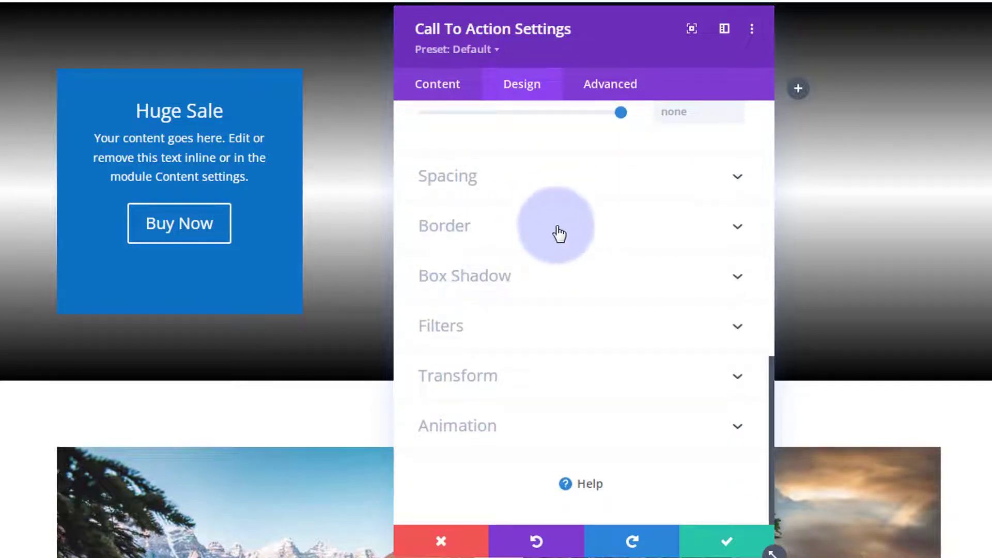
click(559, 232)
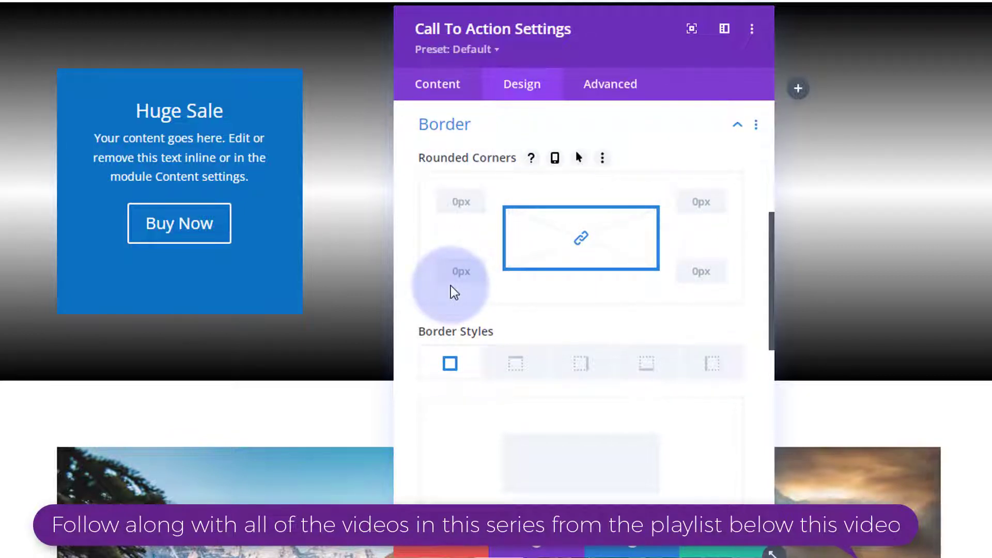
click(457, 202)
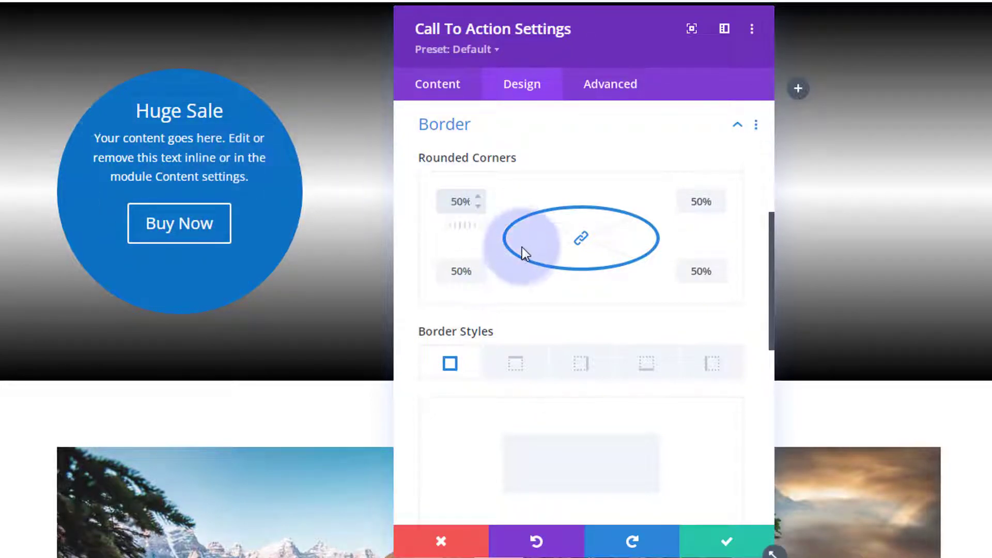
click(556, 135)
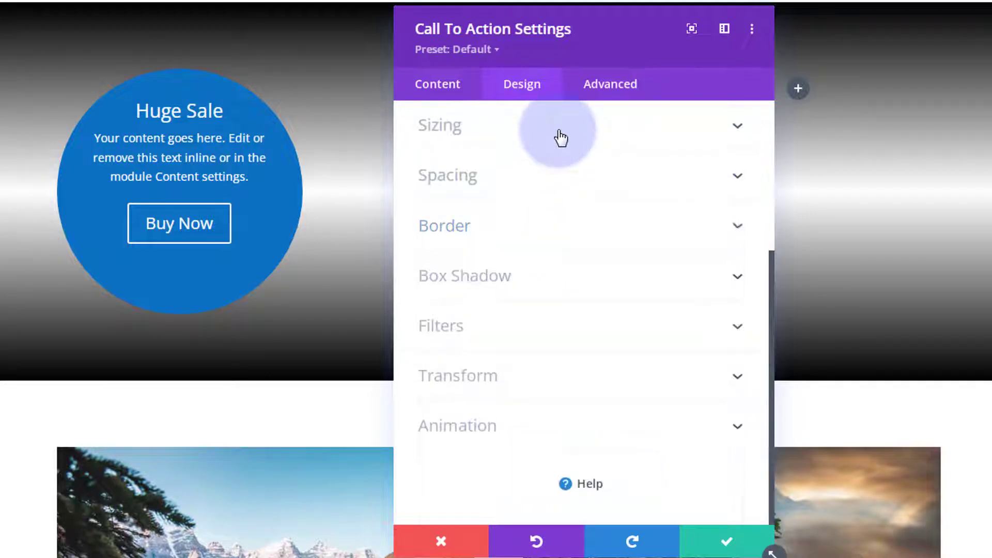
Set the call to action's top padding to 60px.
click(546, 180)
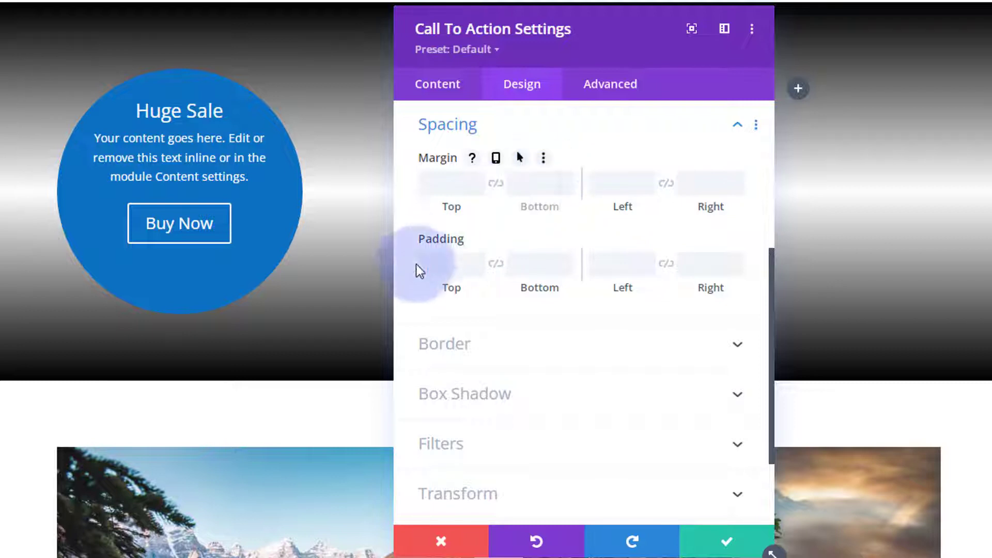
click(432, 263)
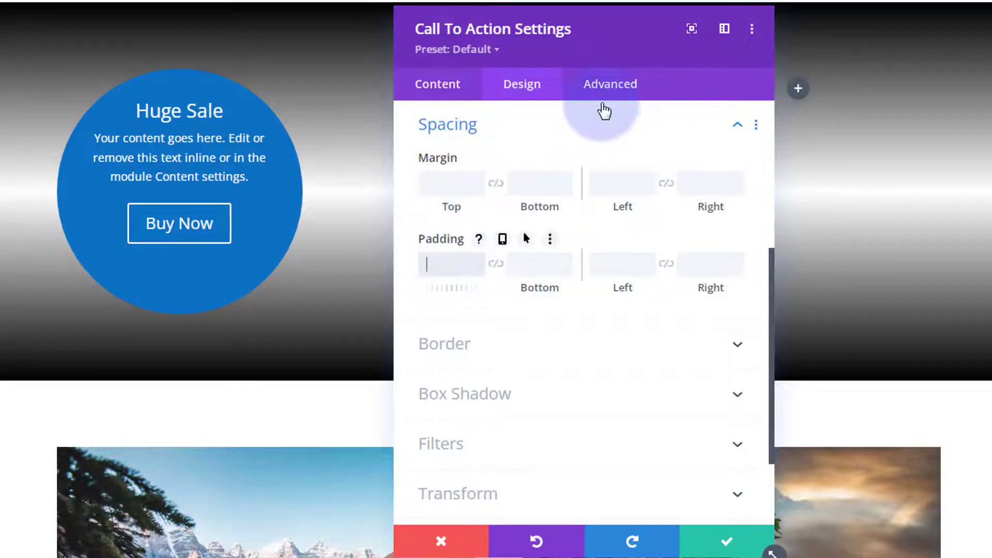
text(60)
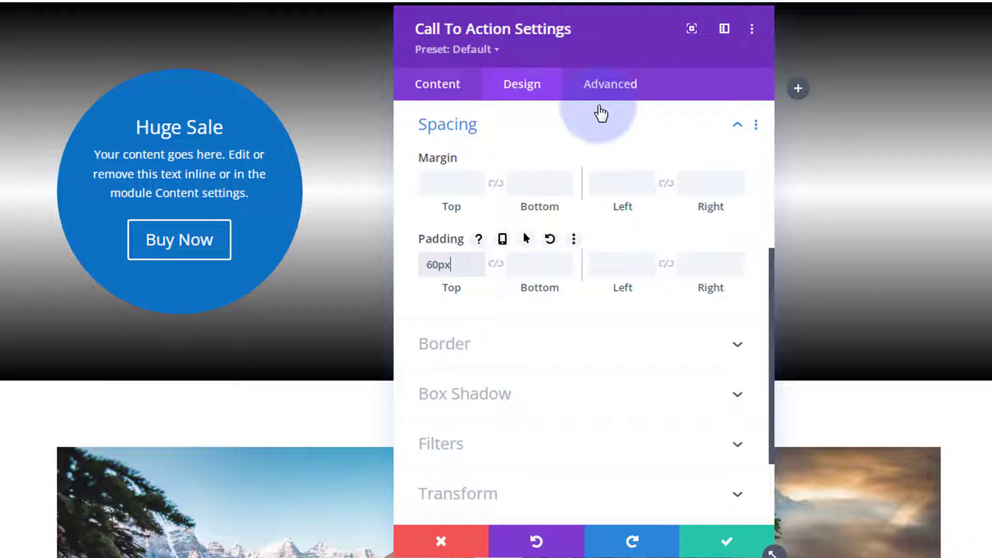
Try a top padding of 70px on the call to action and restore it to 60px.
drag(426, 268, 431, 267)
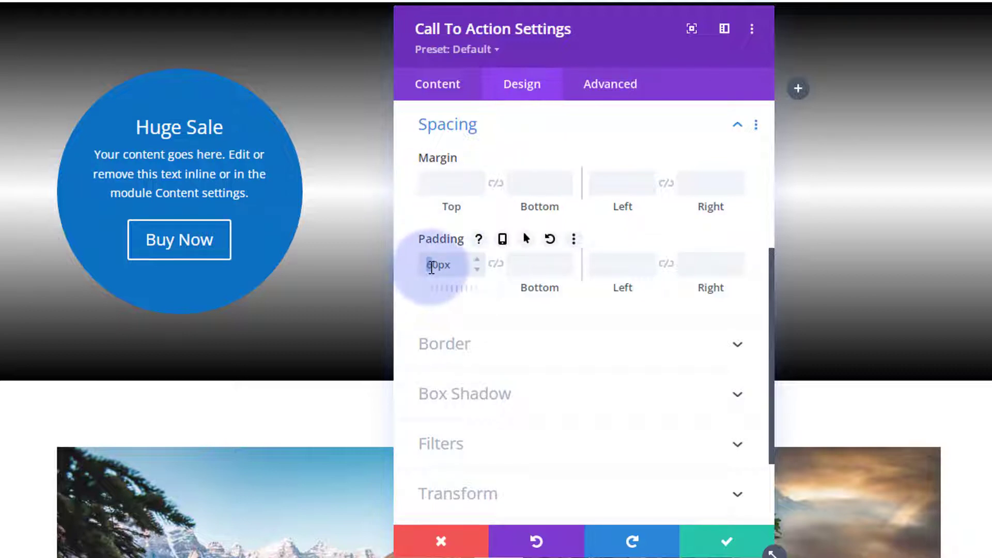
text(7)
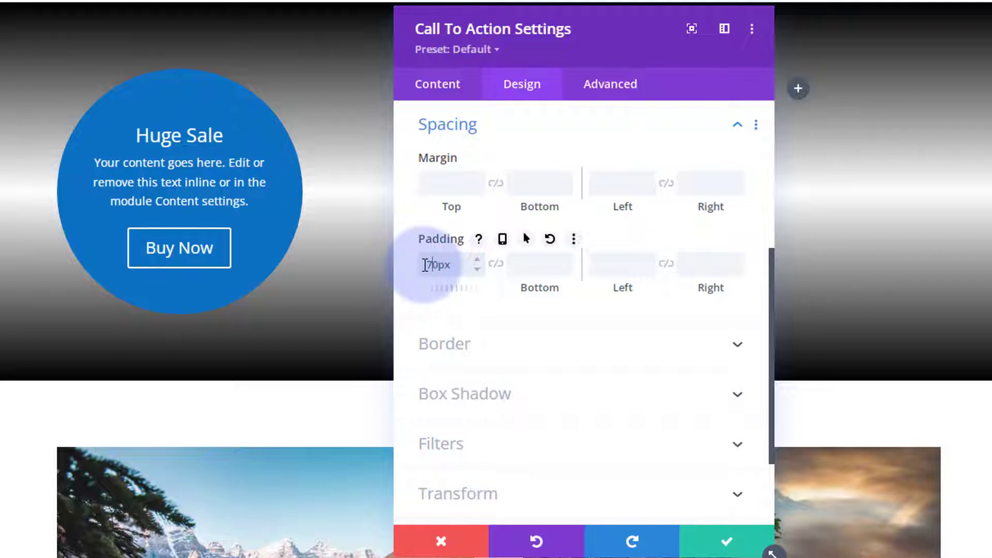
key(BackSpace)
text(6)
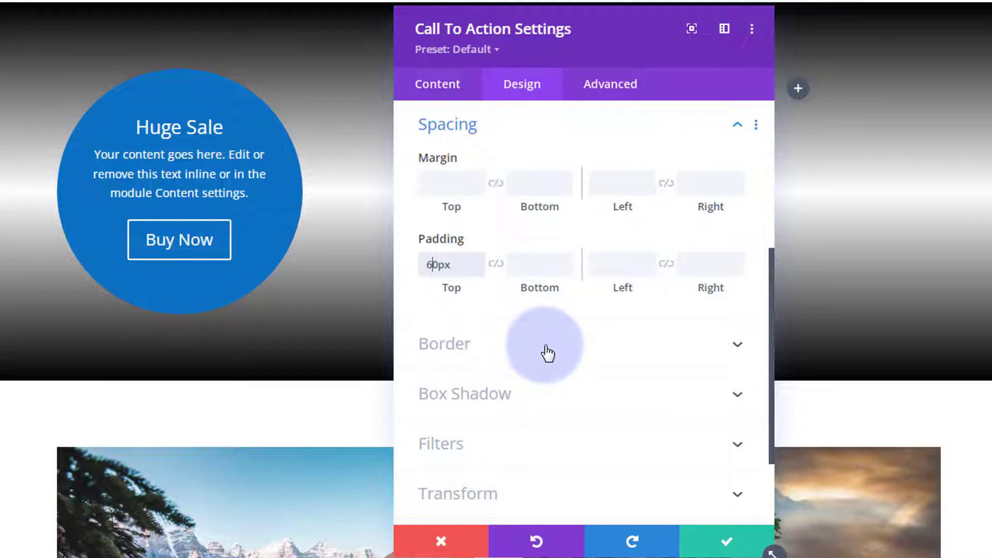
Give the call to action a 1px border on all sides in white (#ffffff).
click(548, 353)
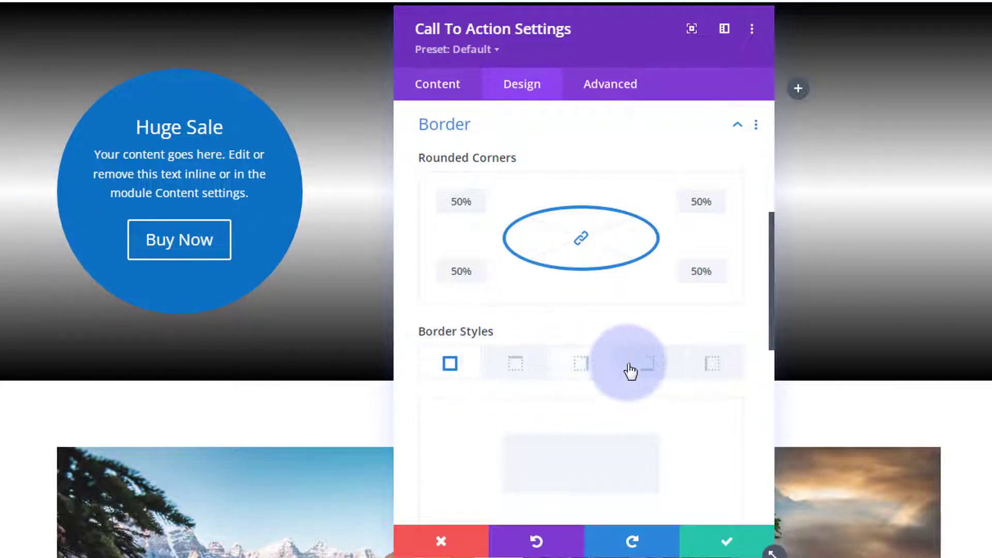
scroll(693, 379, down, 3)
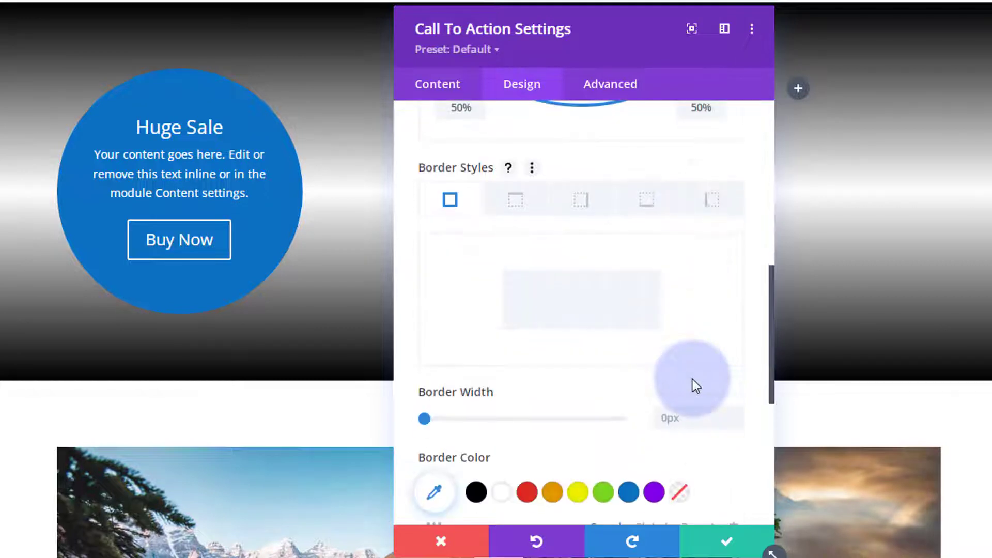
scroll(486, 269, down, 1)
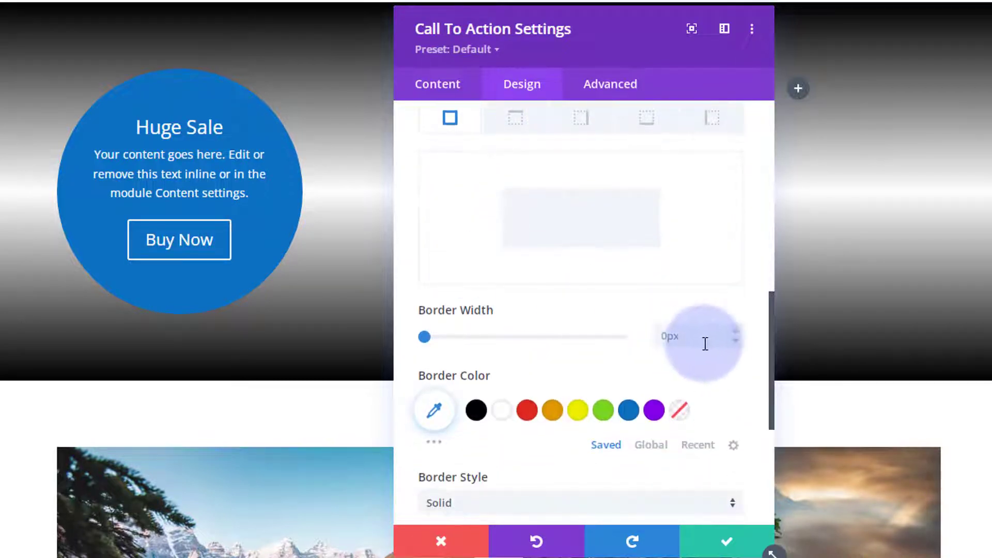
click(738, 335)
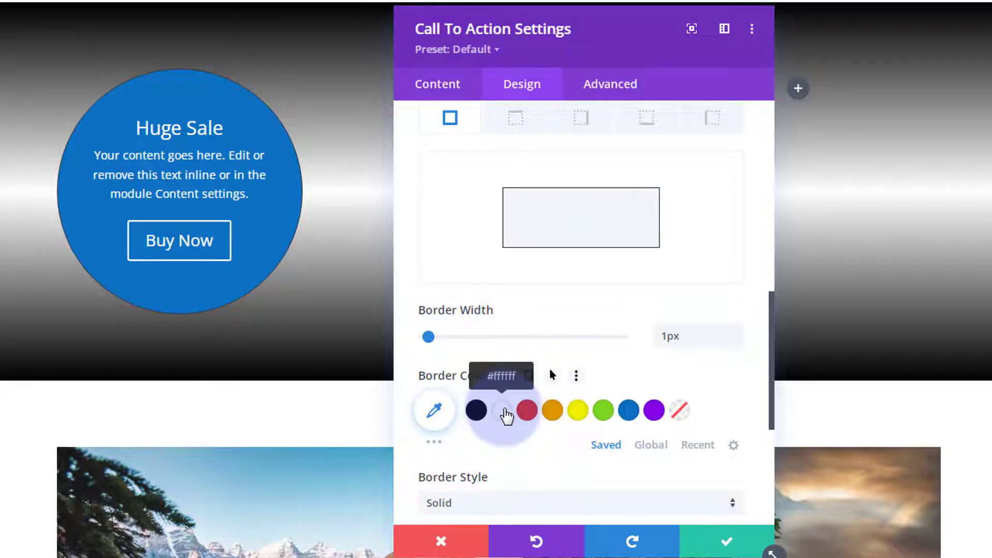
click(504, 410)
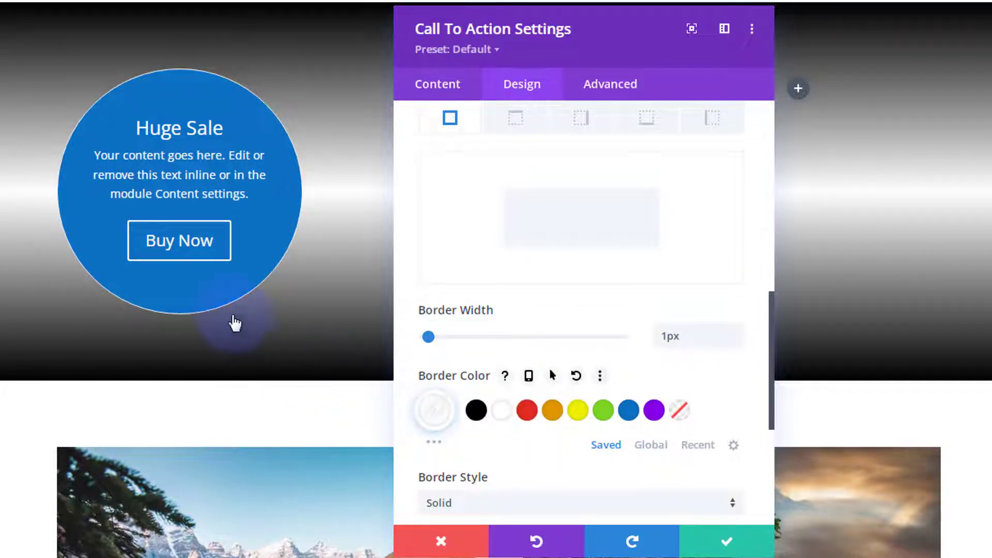
Change the border style of the call to action to Dashed.
scroll(684, 337, down, 3)
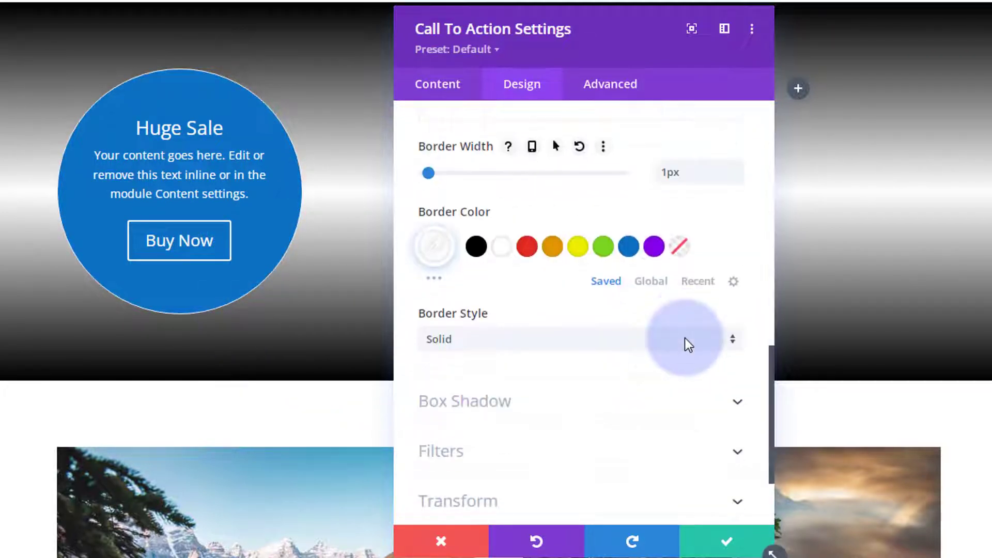
click(538, 349)
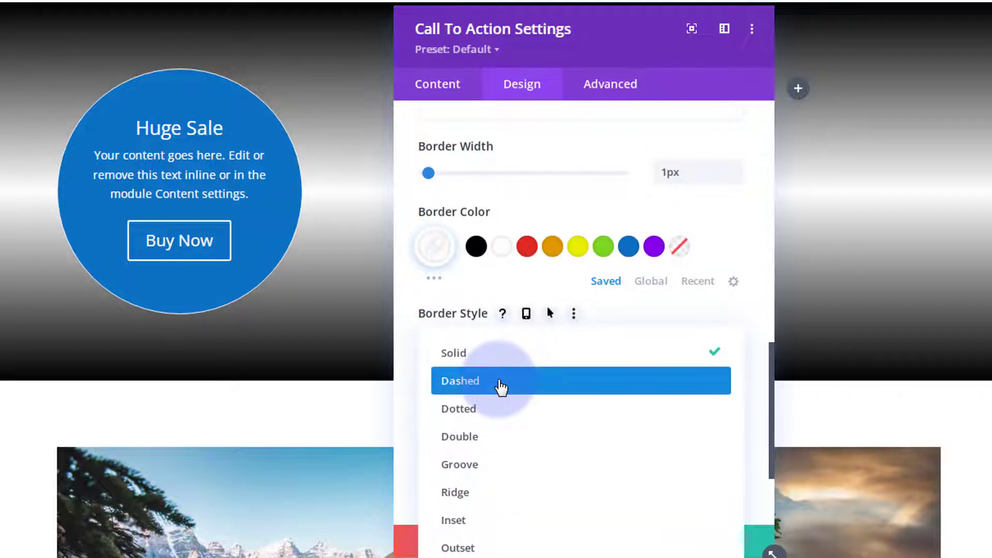
click(501, 387)
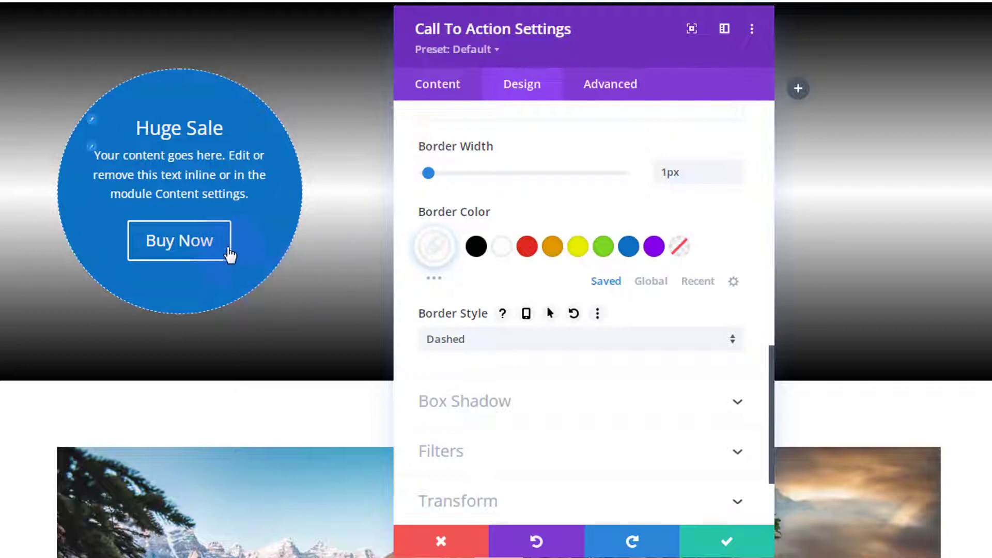
Assign the CSS class colglow to the call to action and save the module settings.
click(610, 87)
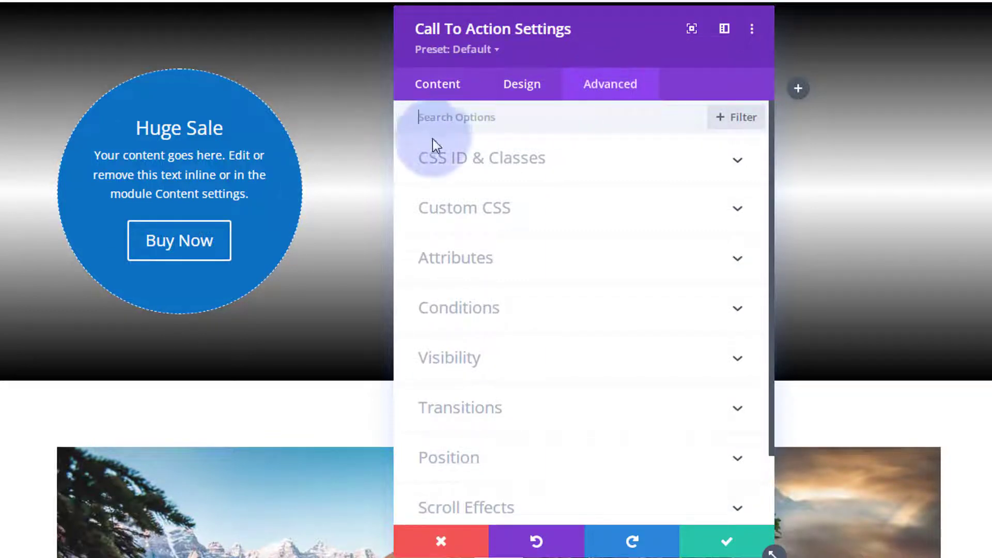
click(516, 159)
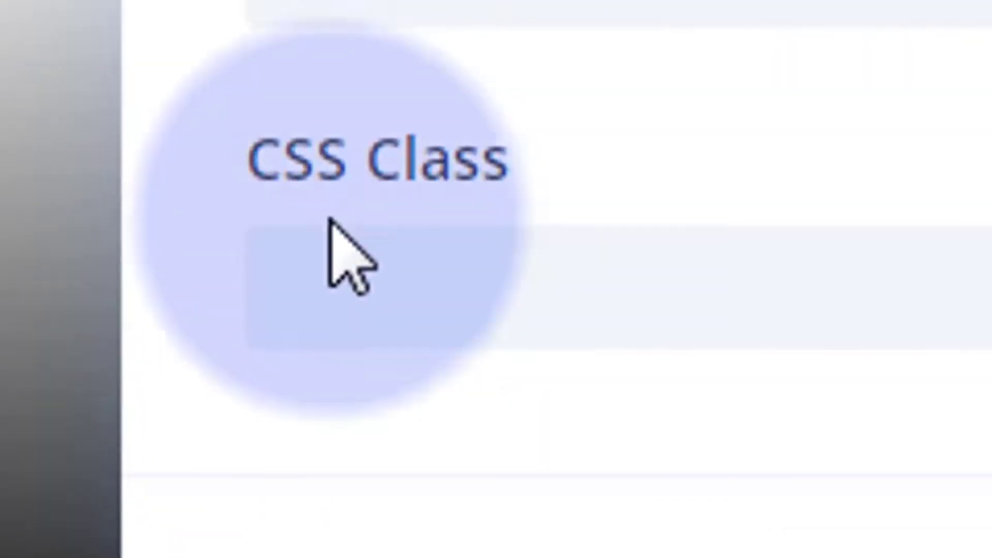
click(332, 303)
text(colgl)
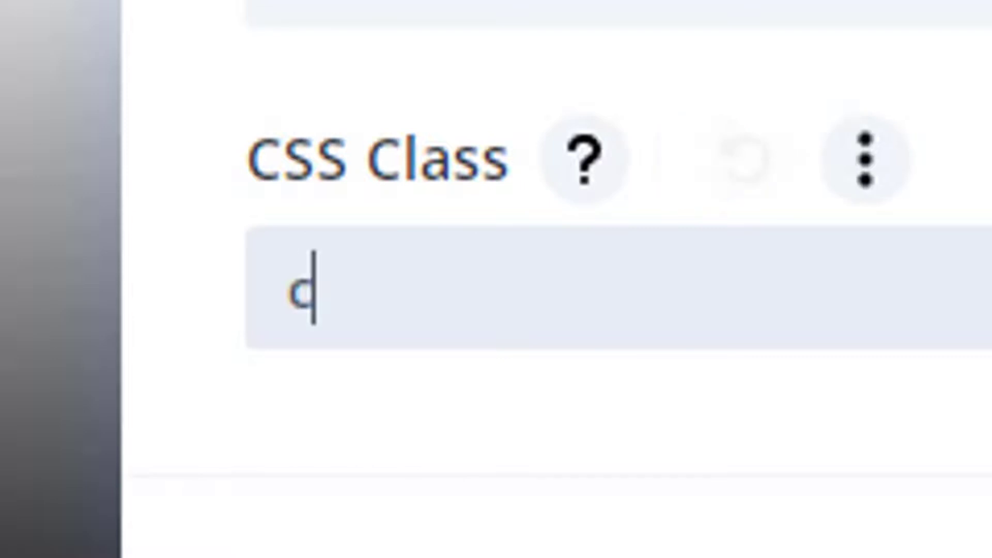
text(ow)
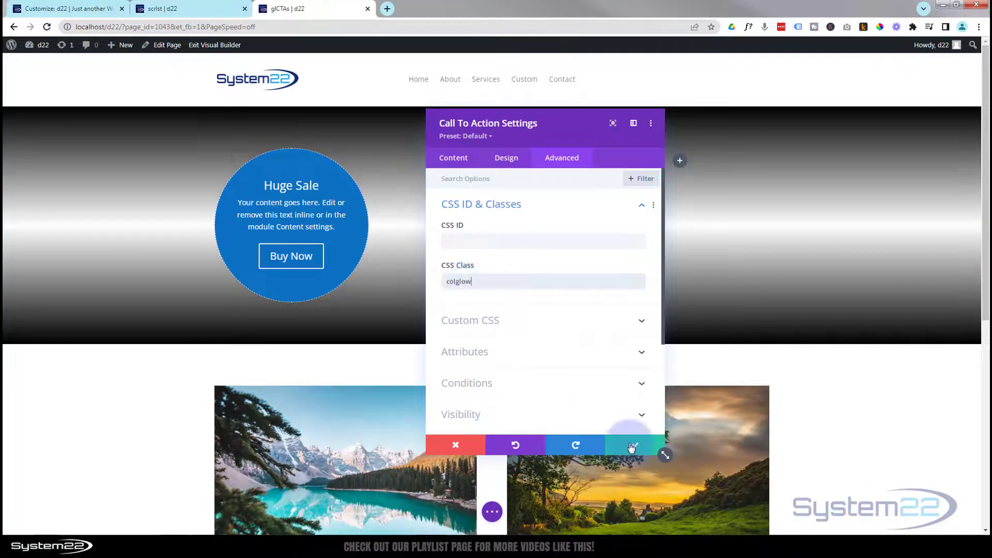
click(631, 447)
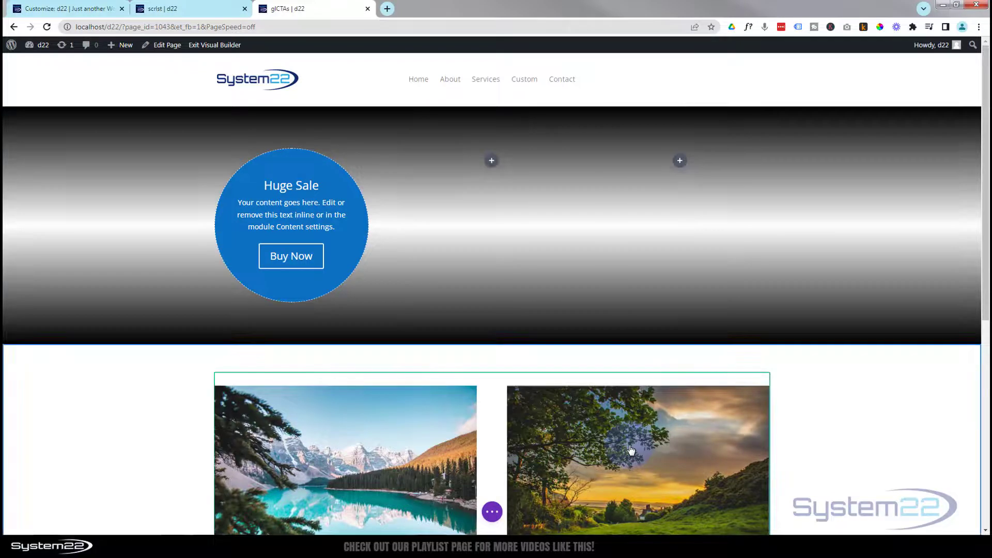
Save the page and exit the visual builder to the live page.
click(492, 512)
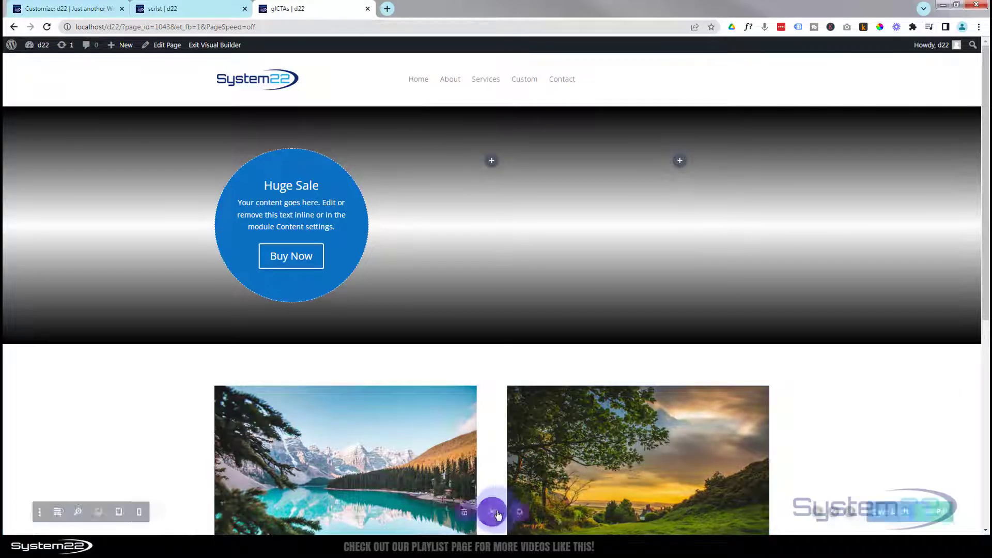
click(956, 516)
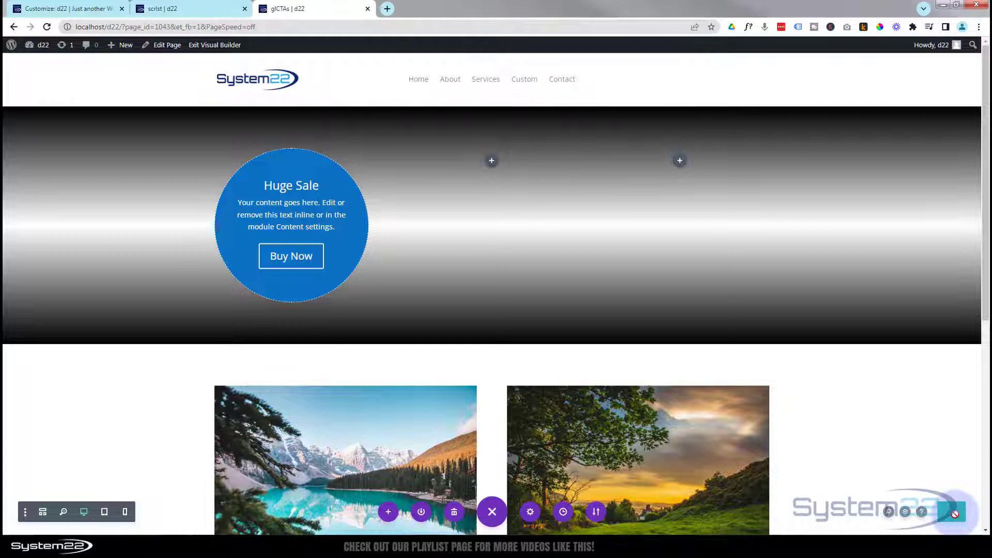
click(221, 49)
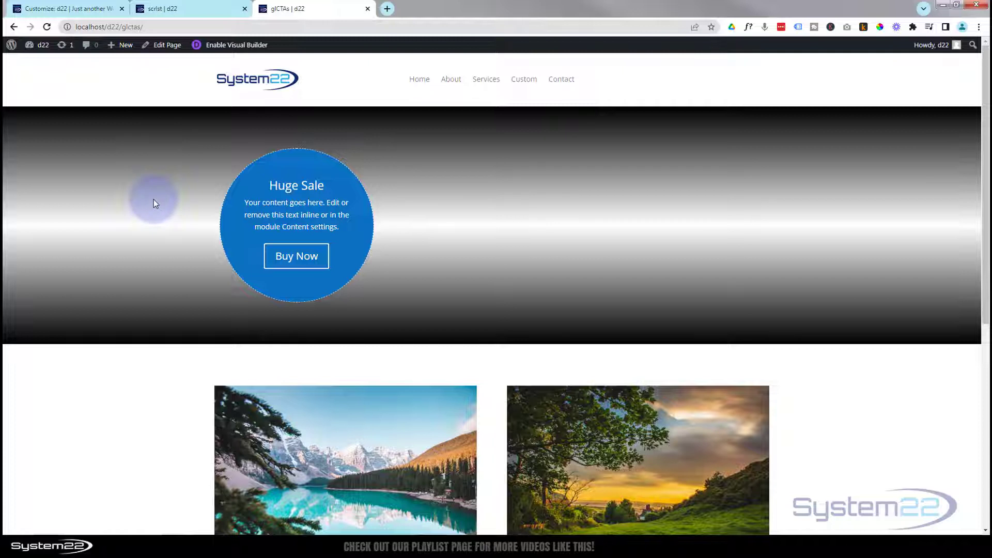
Open the site's WordPress dashboard in a new browser tab and go to the theme customizer.
mouse_move(28, 48)
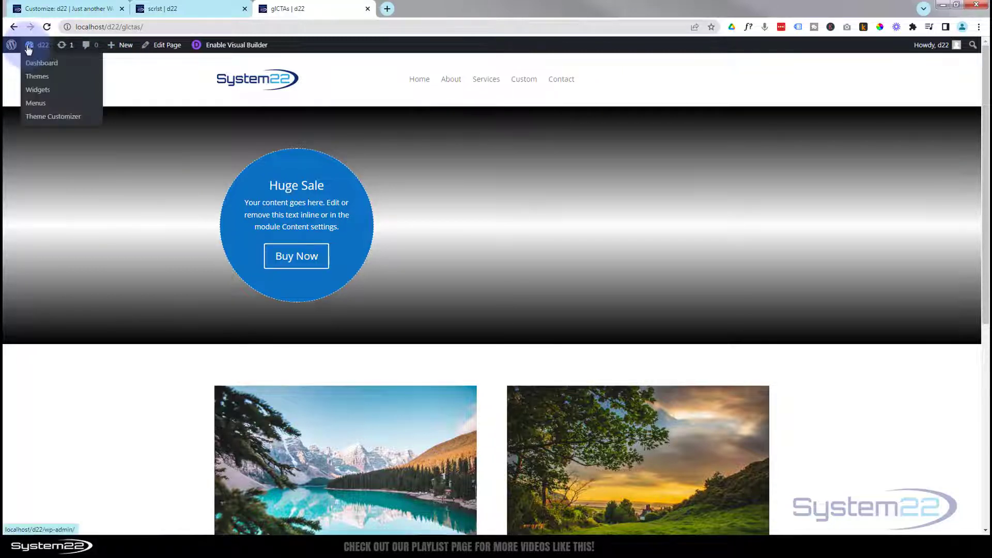
middle_click(26, 55)
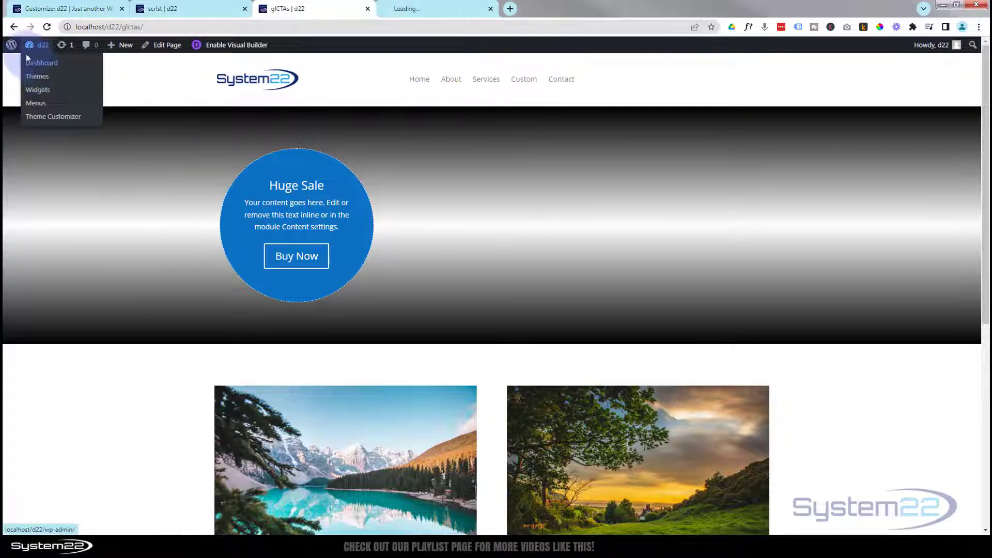
key(ctrl+Tab)
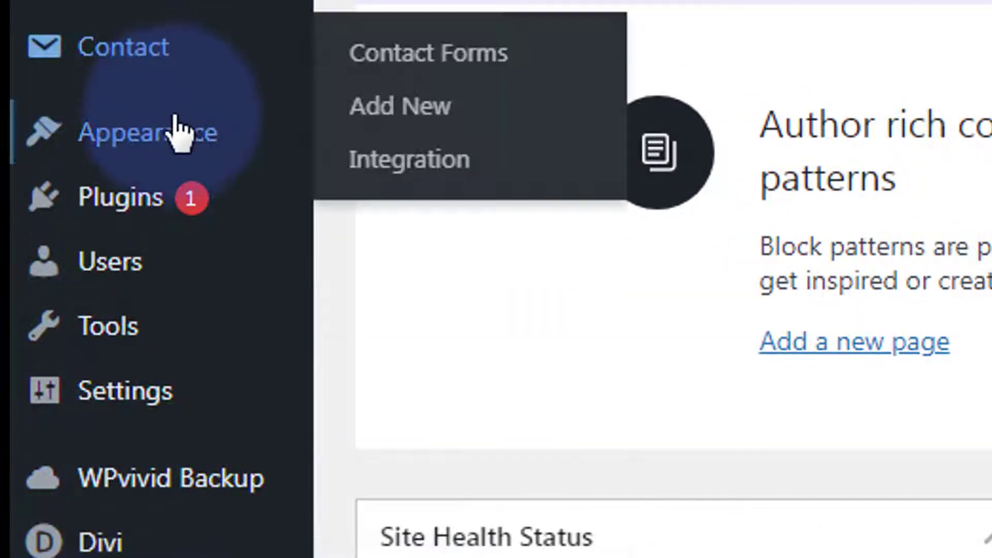
mouse_move(185, 136)
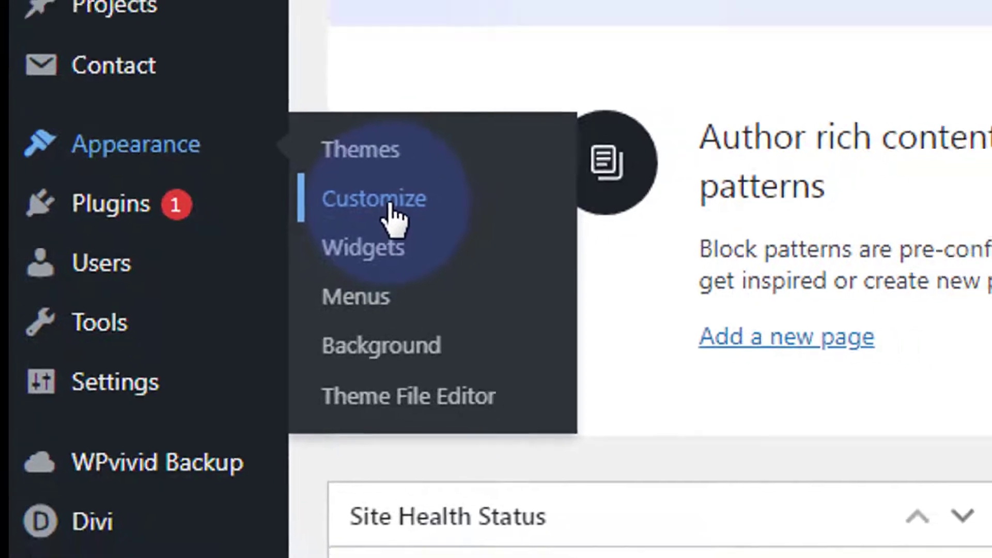
click(391, 209)
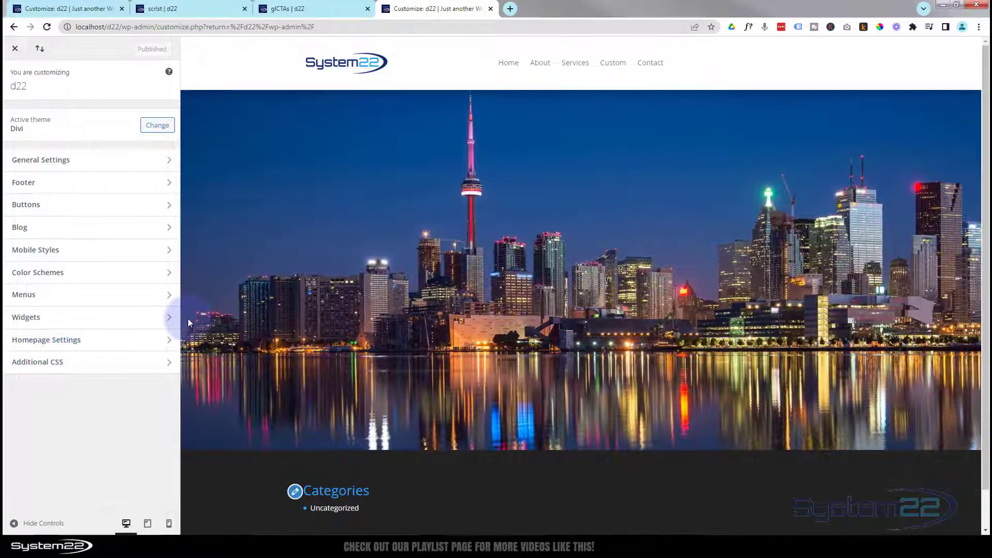
Select glCTAs as the static homepage in the customizer's homepage settings.
click(108, 349)
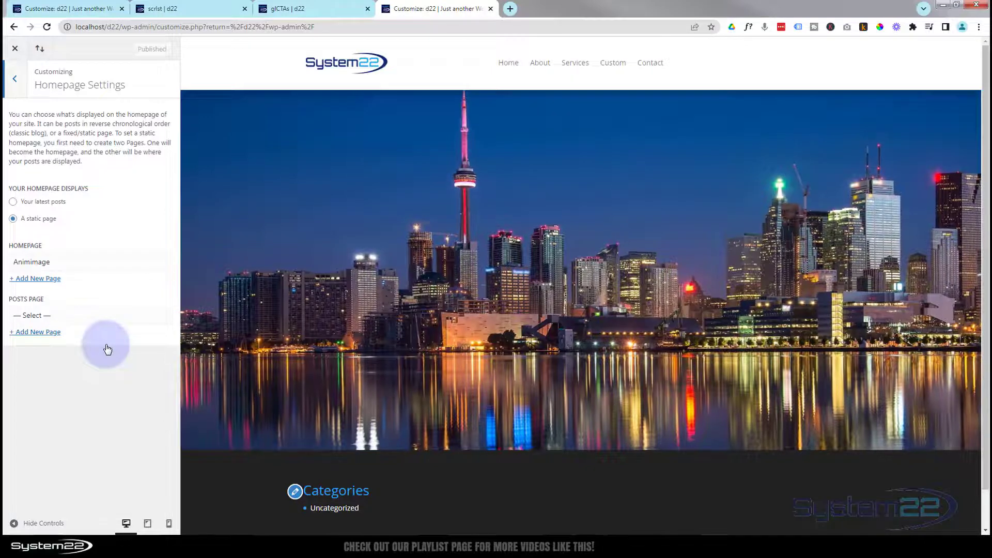
click(36, 262)
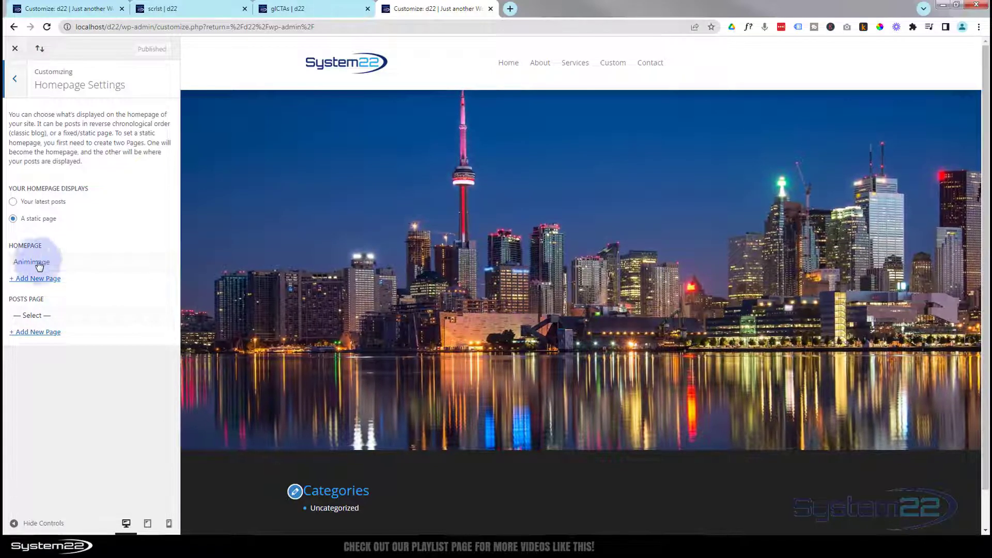
click(75, 266)
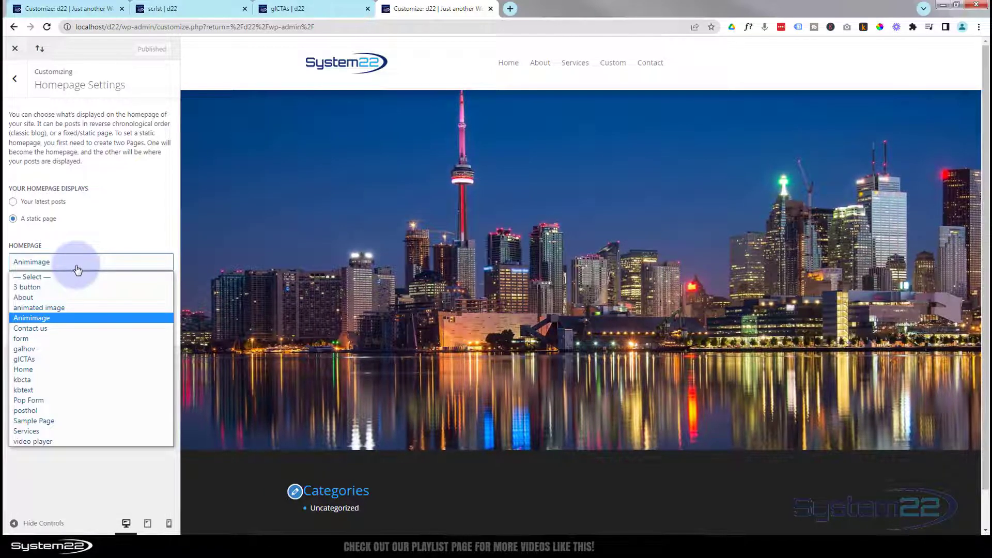
click(24, 359)
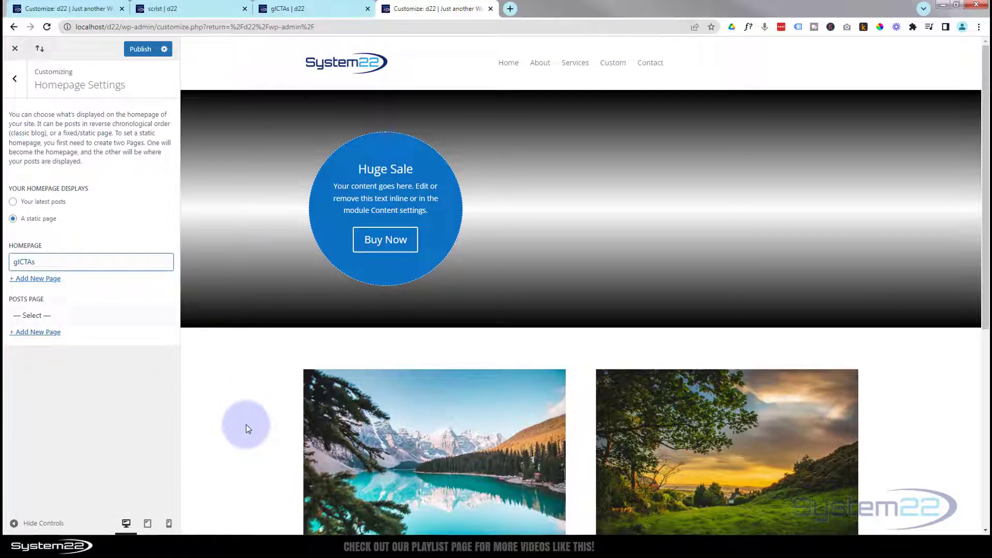
Open the site's additional CSS and add the comment "/* Glowing CTAs */" on the first line.
click(15, 79)
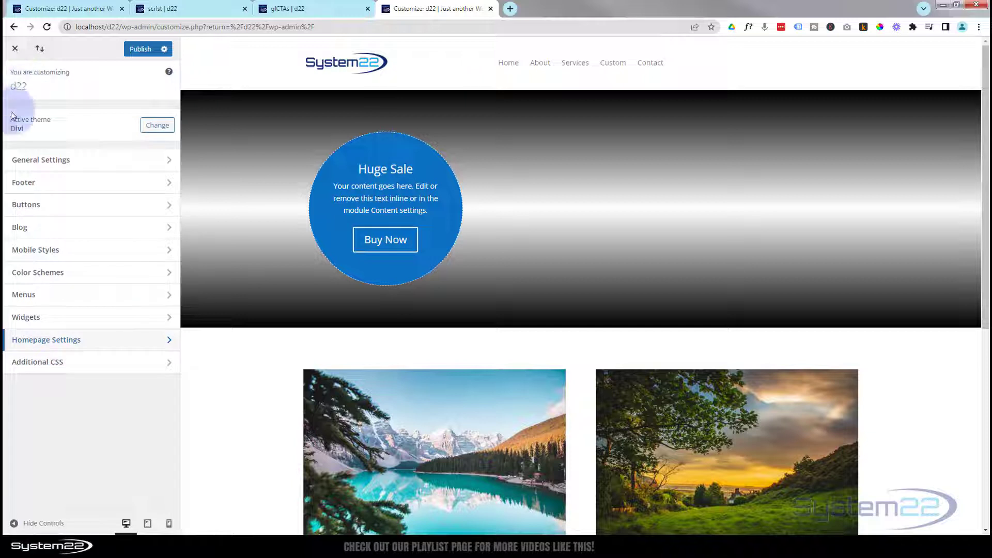
click(80, 368)
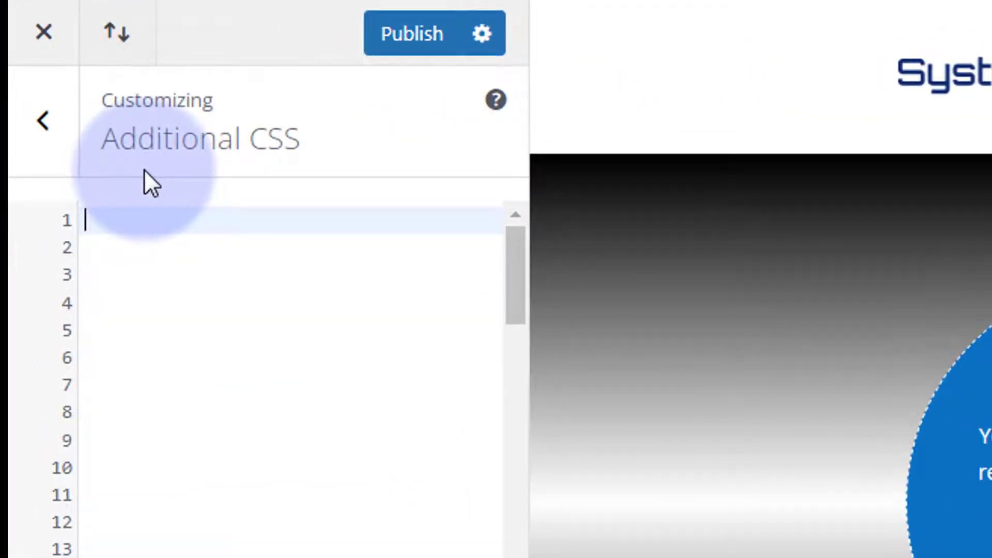
text(/)
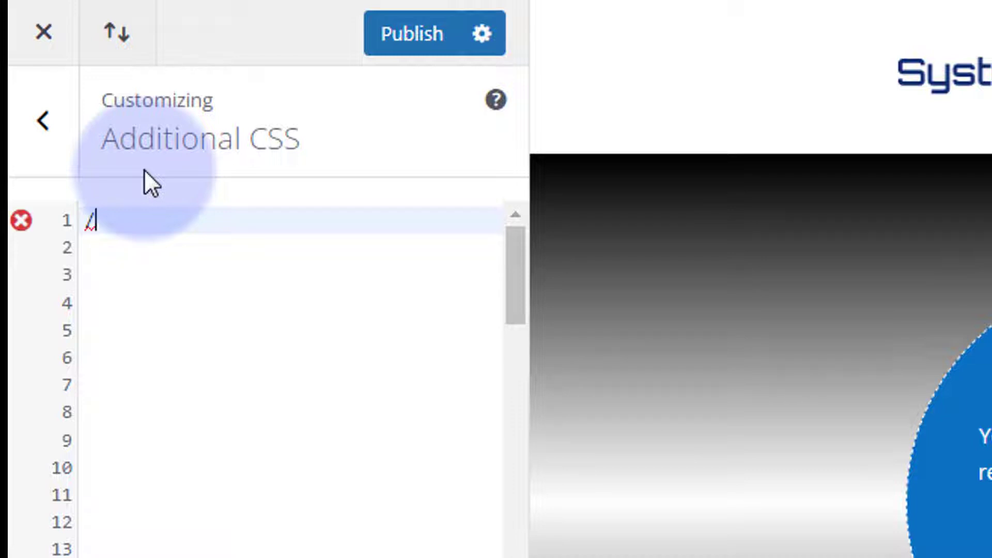
text(**/)
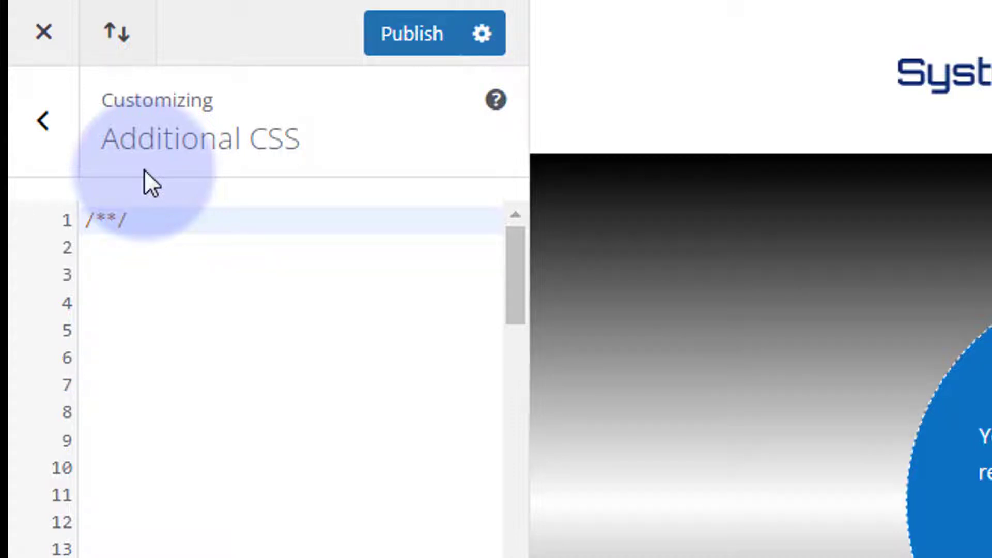
key(Left)
key(Left)
key(Left)
text(Glowing )
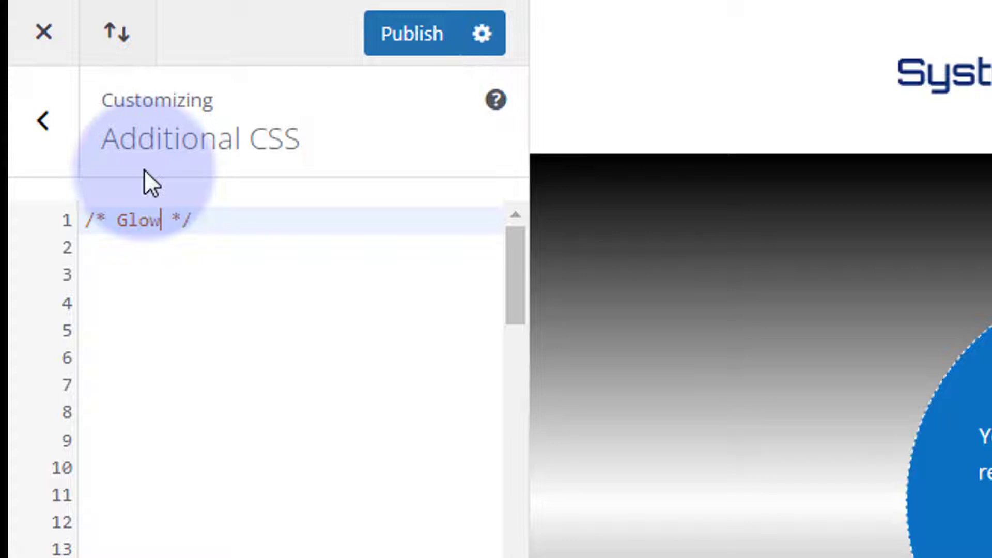
text(CTAs)
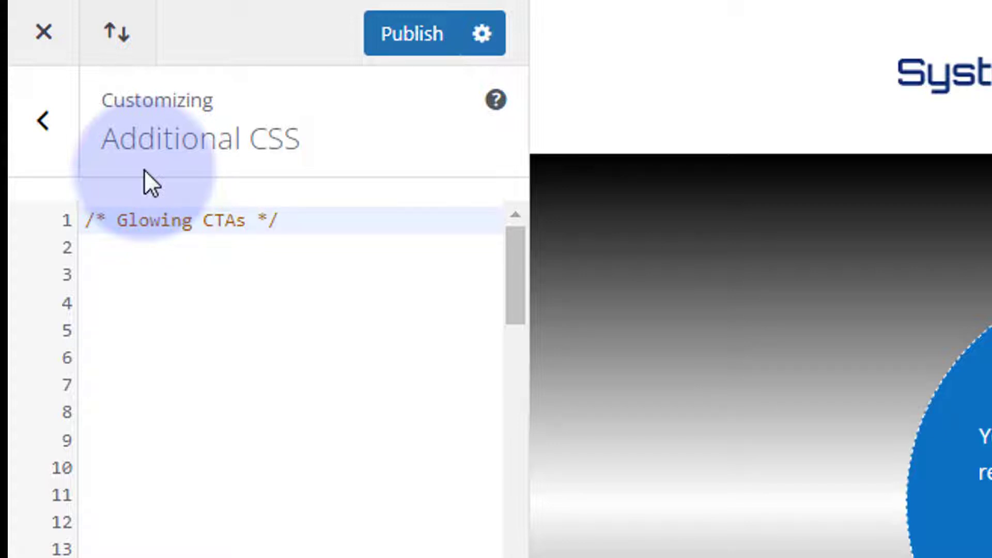
click(343, 211)
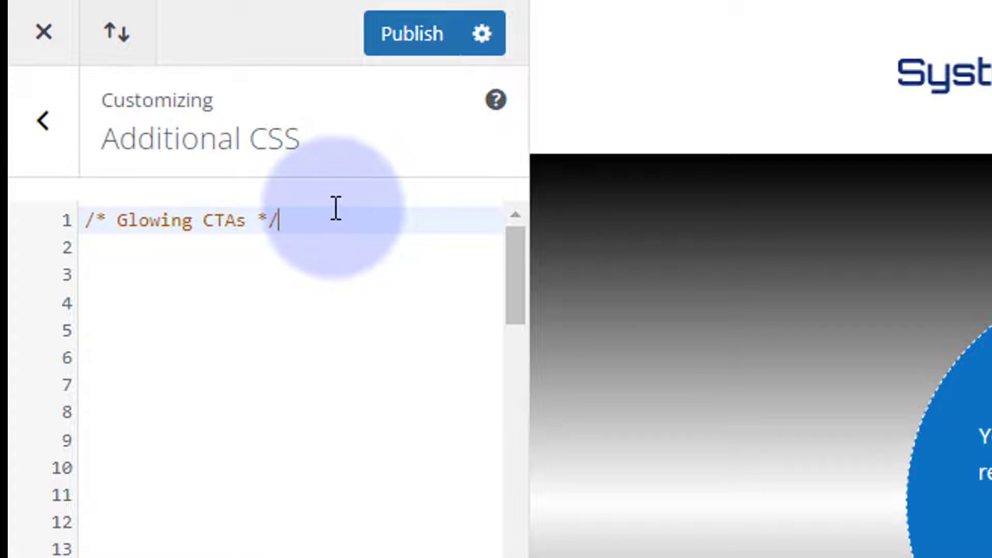
Start a .colglow rule with an opening brace, leaving one blank line below the comment.
key(Return)
key(Return)
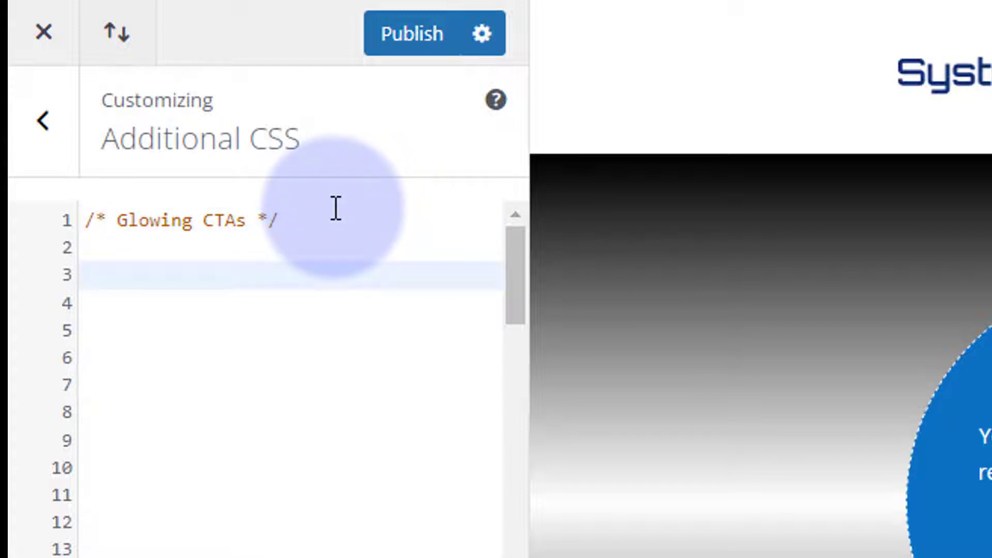
text(.col)
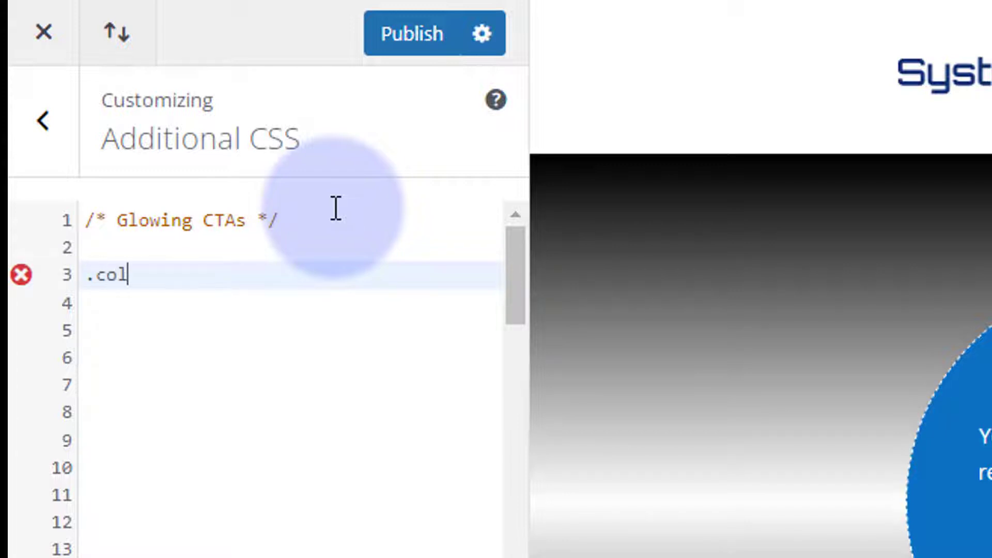
text(glow )
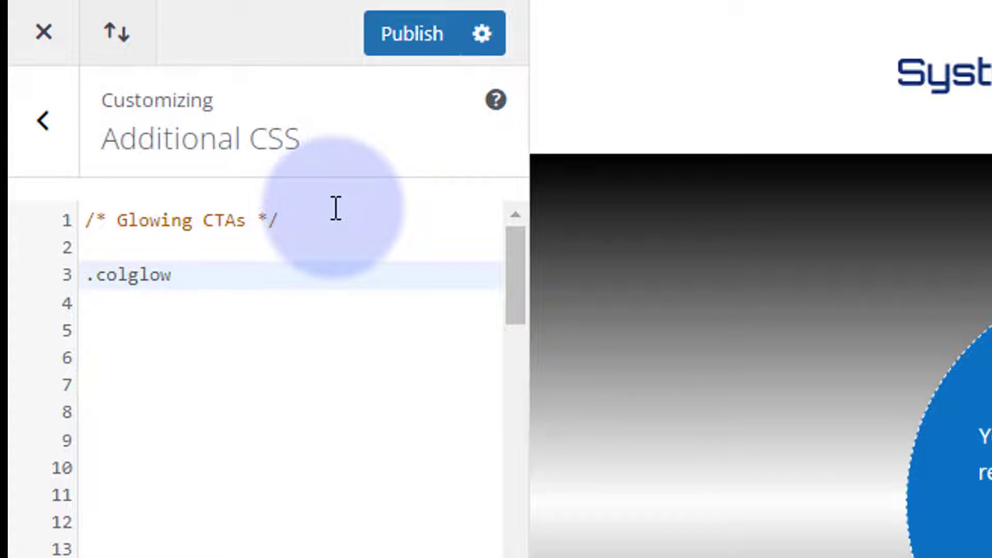
text({)
key(Return)
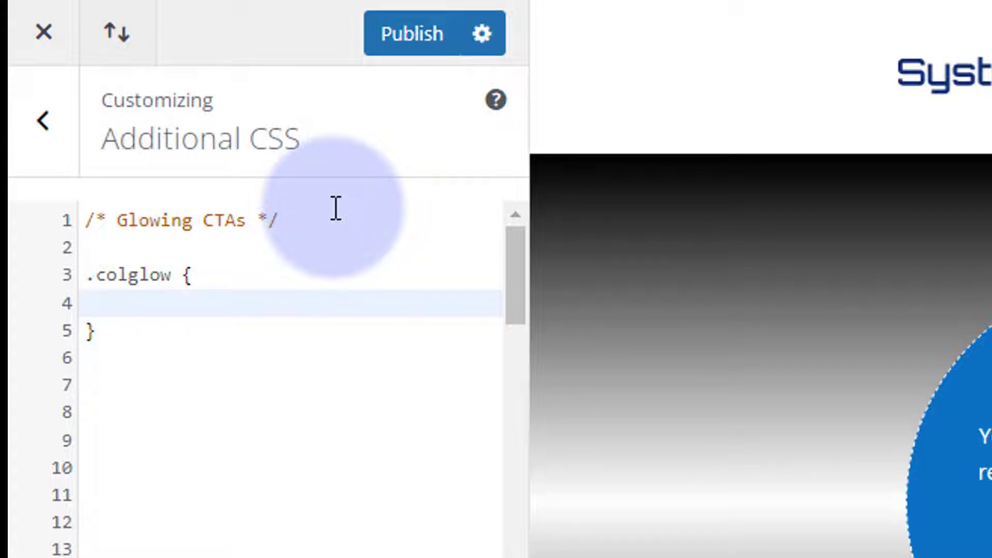
Add the declaration "animation: cglow 30s linear infinite;" inside the .colglow rule.
text(animat)
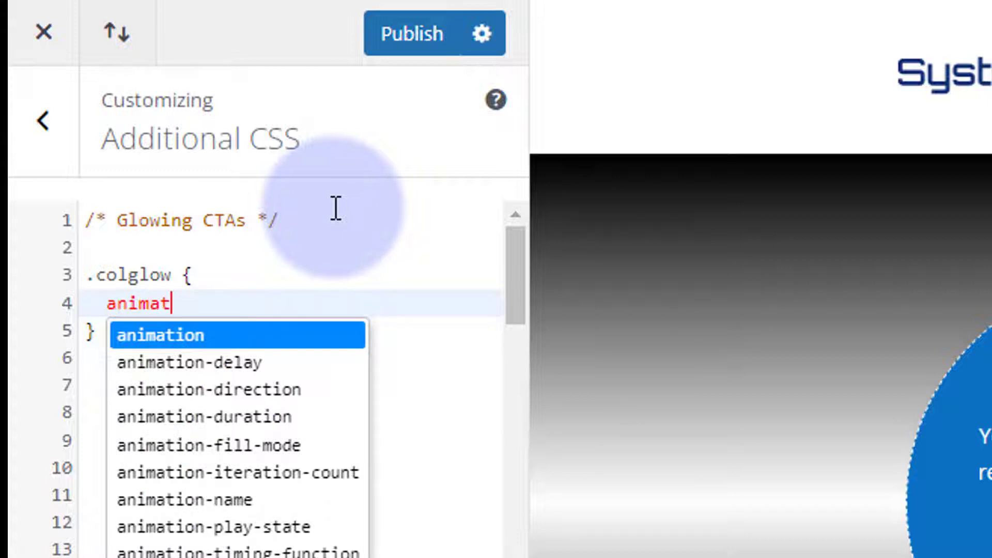
text(ion)
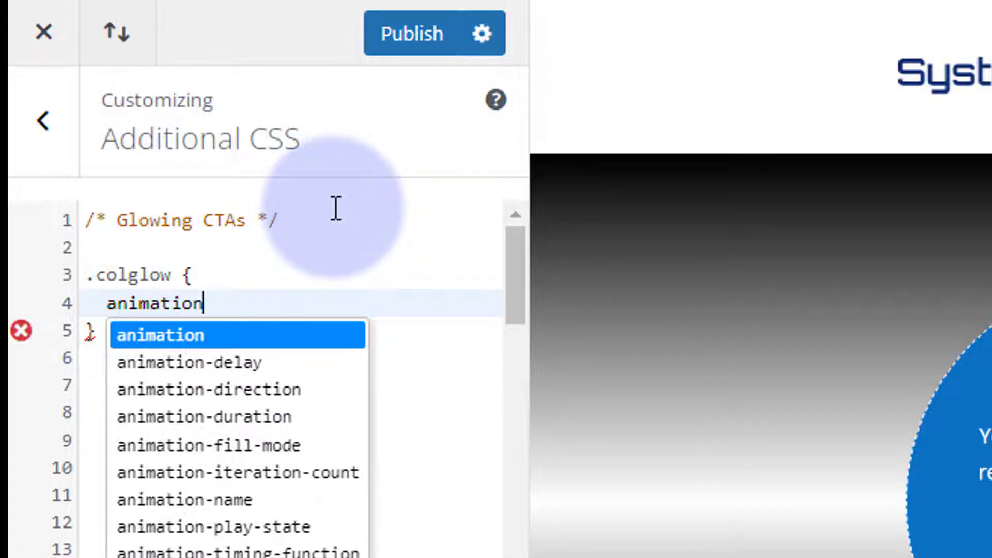
text(:)
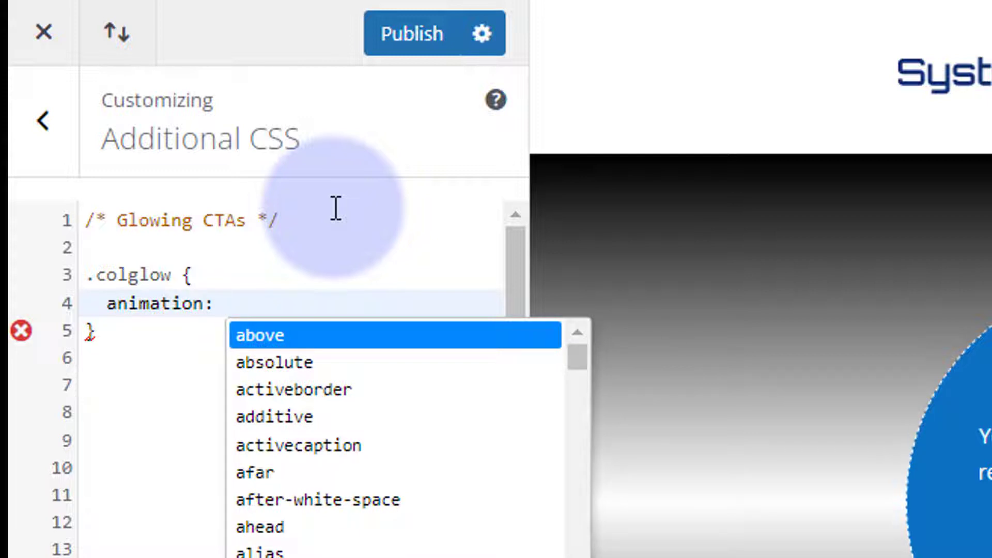
text( cglow)
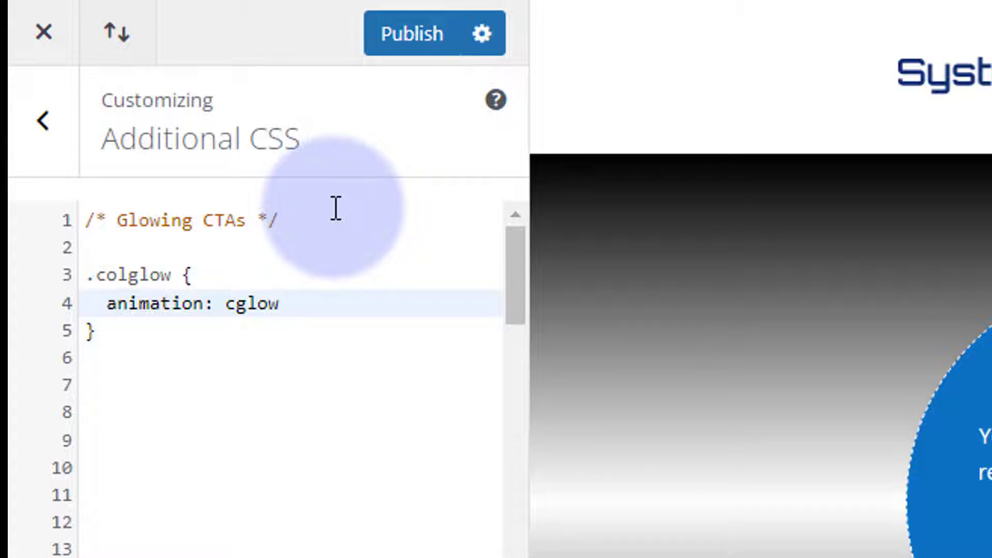
text(30s)
text(linea)
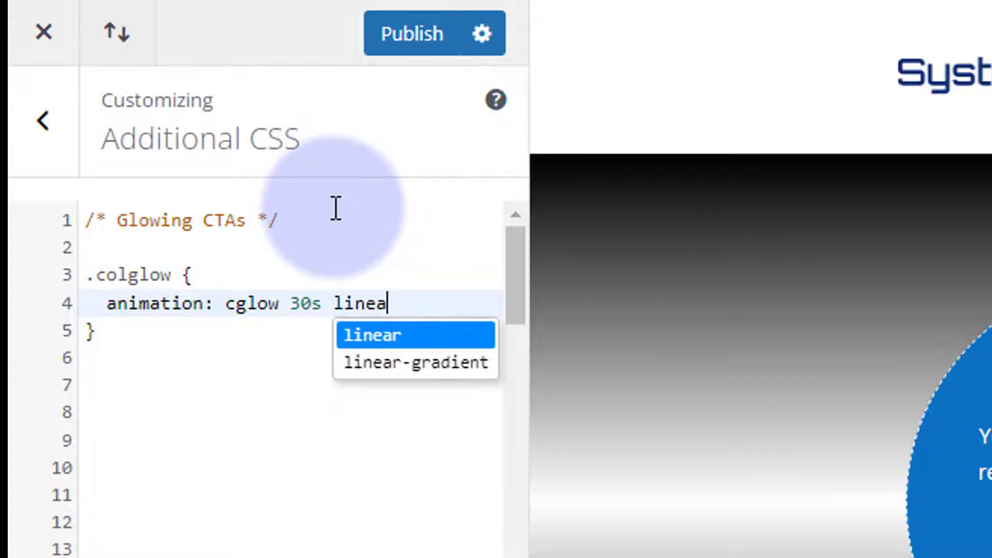
text(r)
text(in)
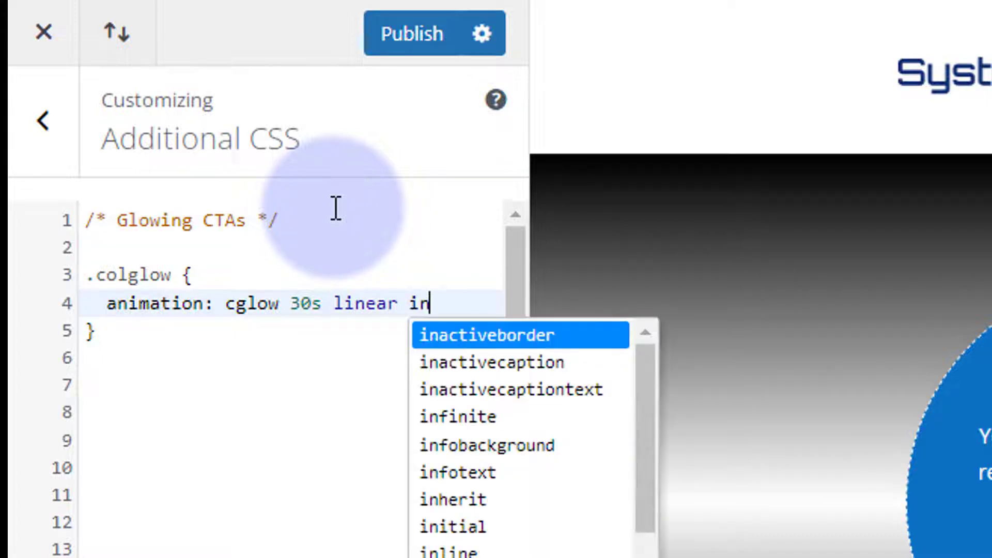
text(finite)
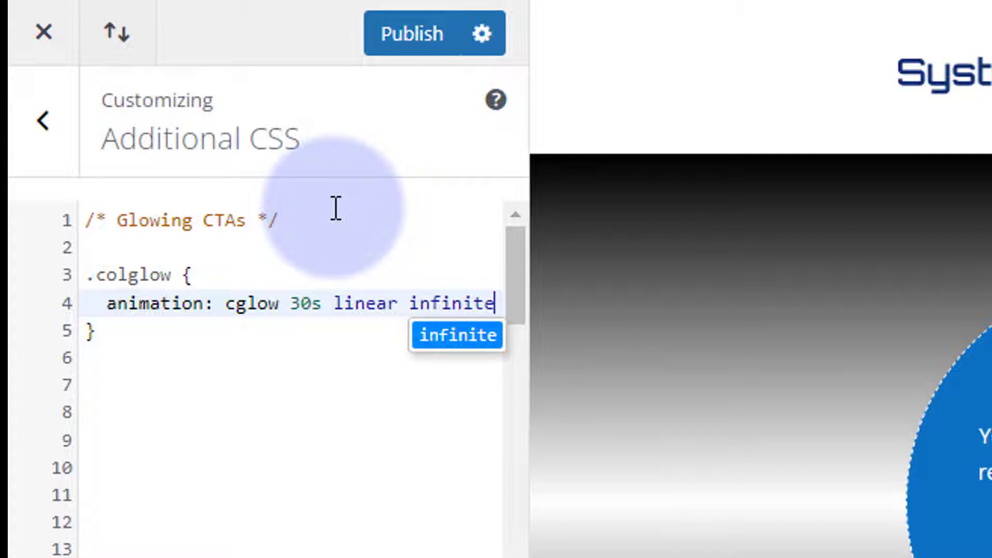
text(;)
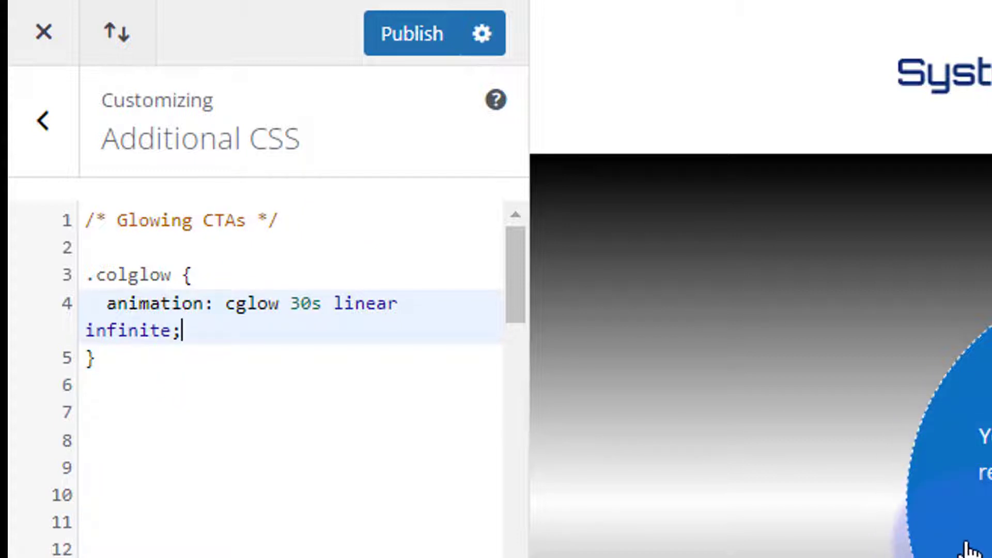
click(123, 355)
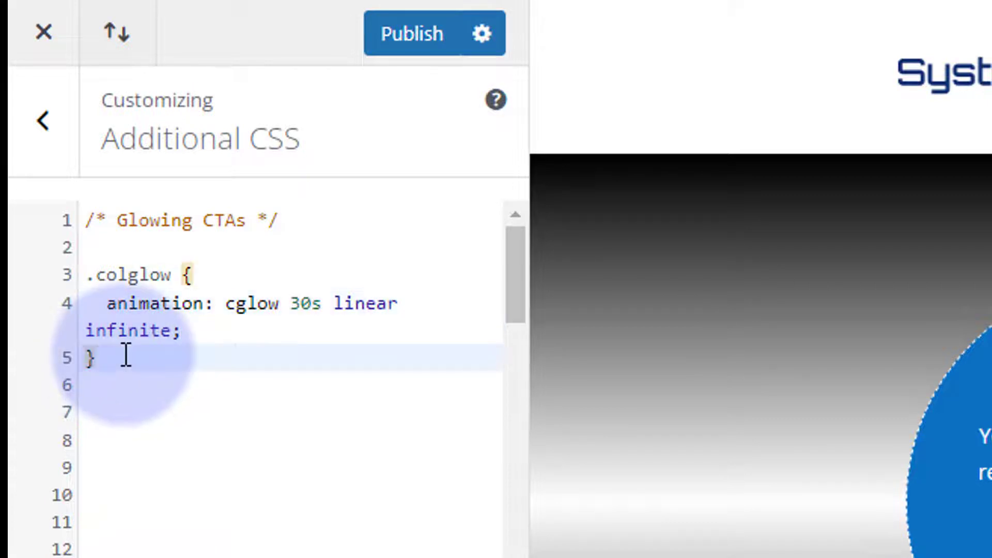
key(Return)
key(Return)
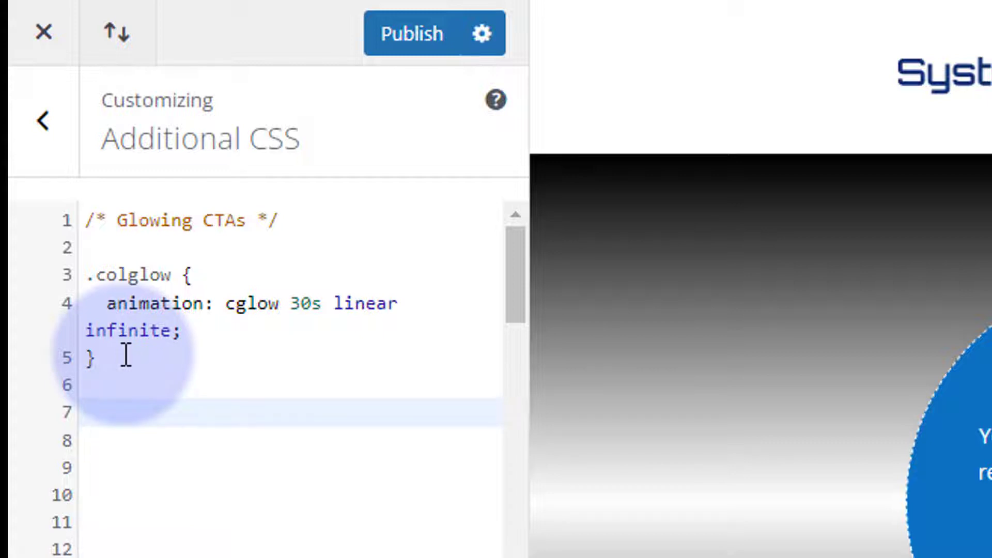
text(@k)
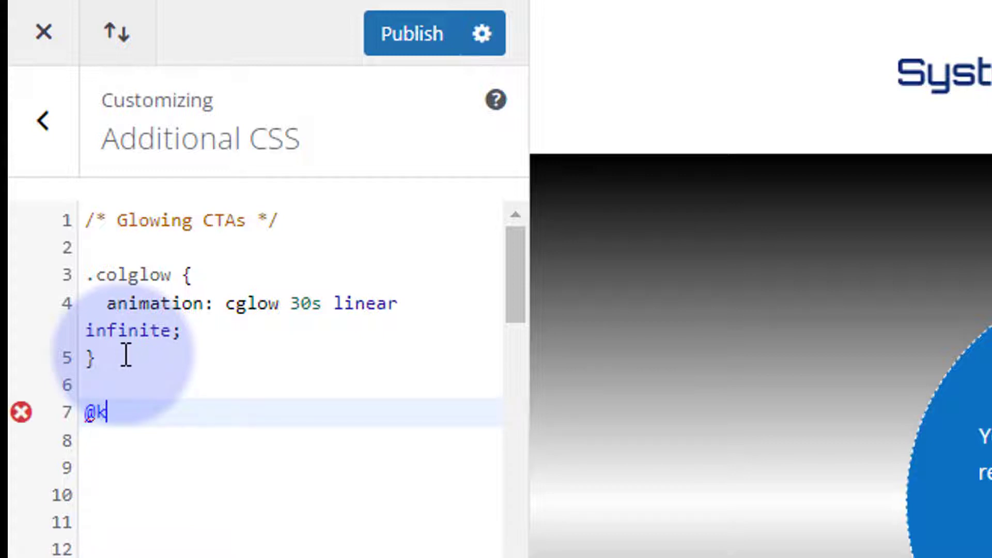
text(eyframes)
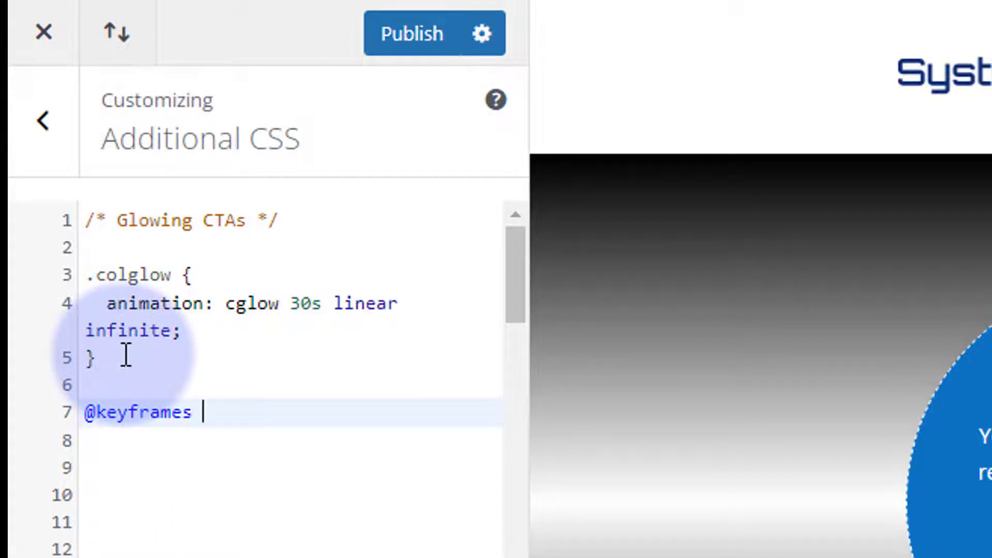
text( cglow )
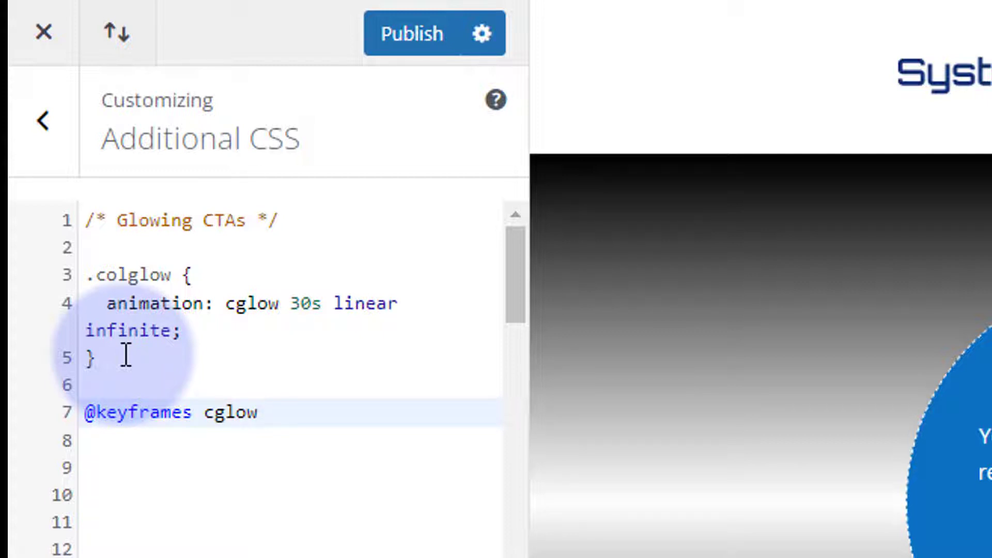
text({)
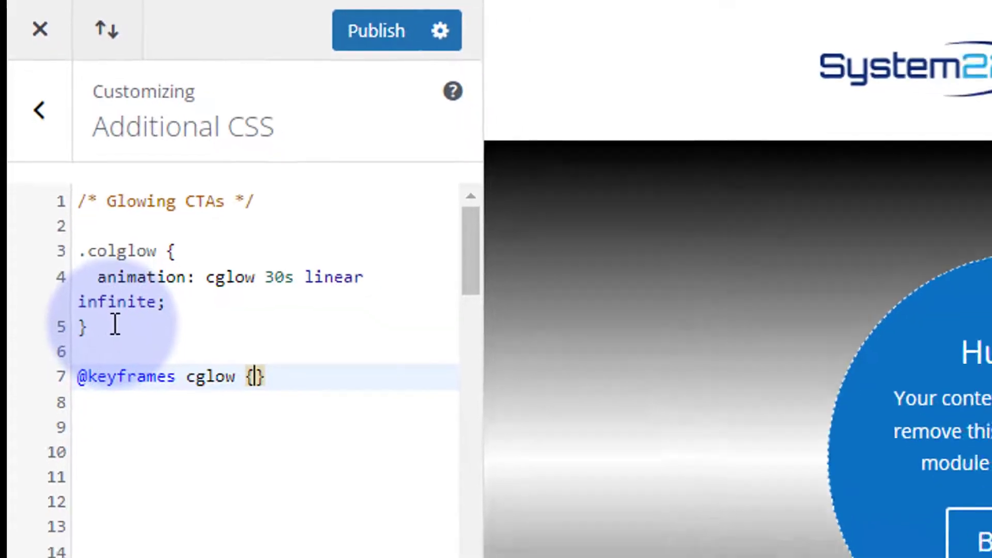
key(Return)
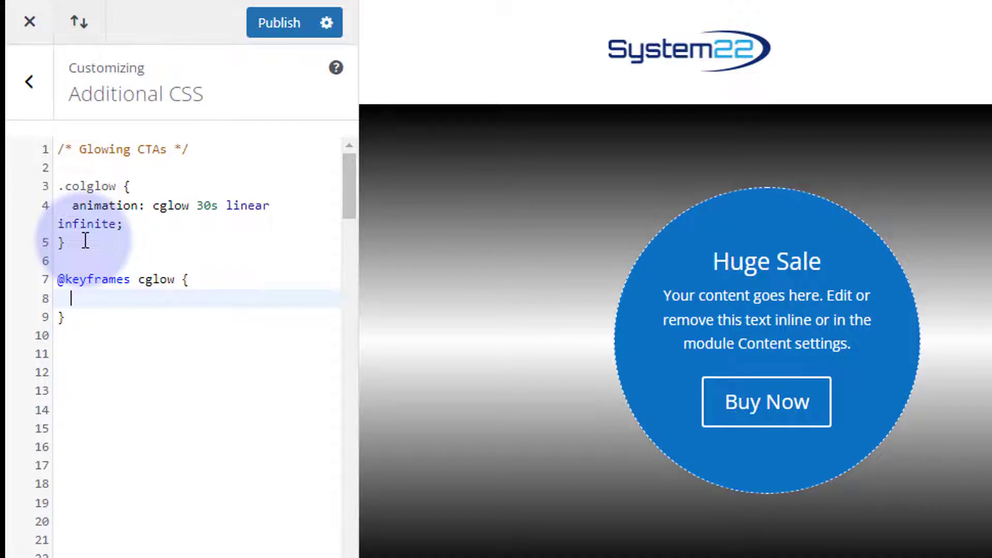
Add a 0% keyframe with "background:red;" inside the cglow keyframes block.
text(0%)
text( {)
text(bac)
text(kgroun)
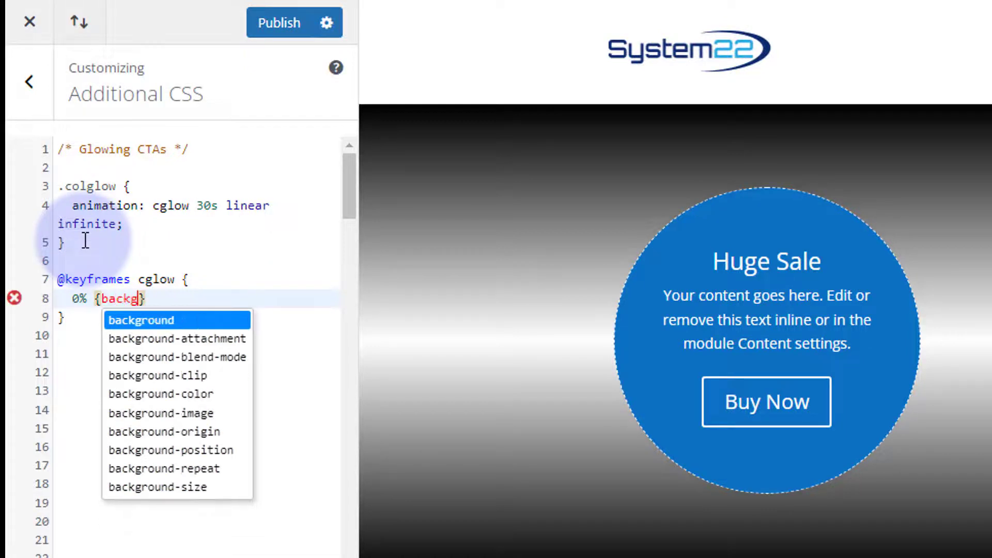
text(d)
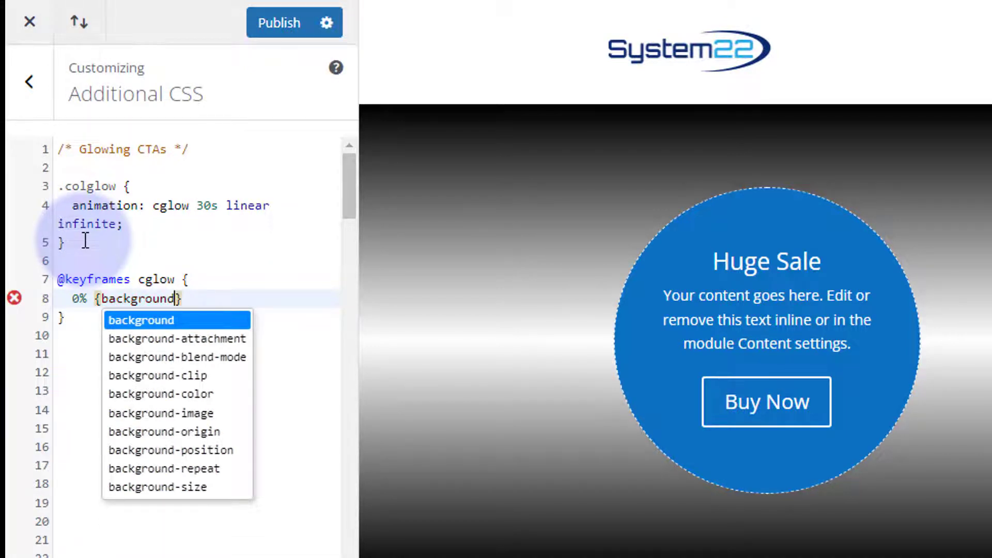
text(:red)
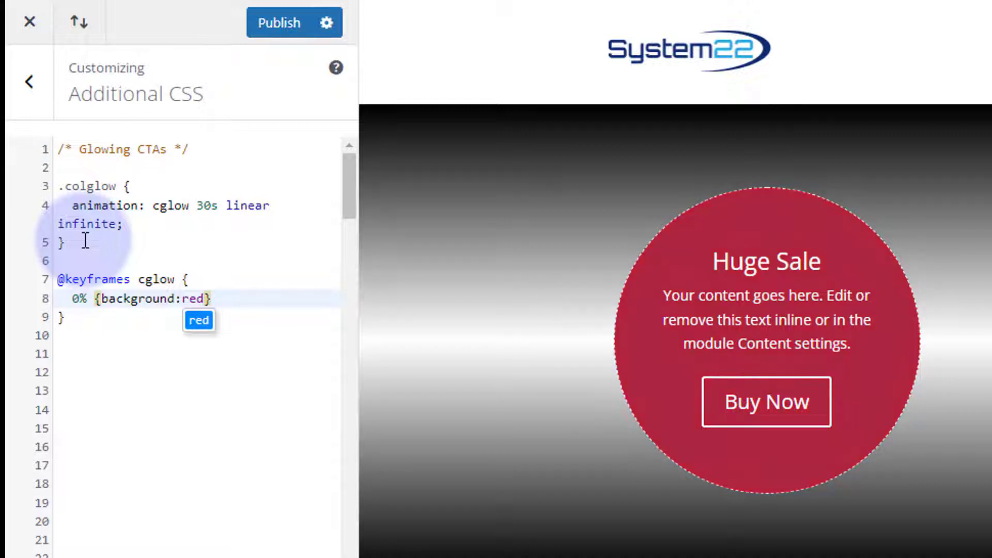
text(;)
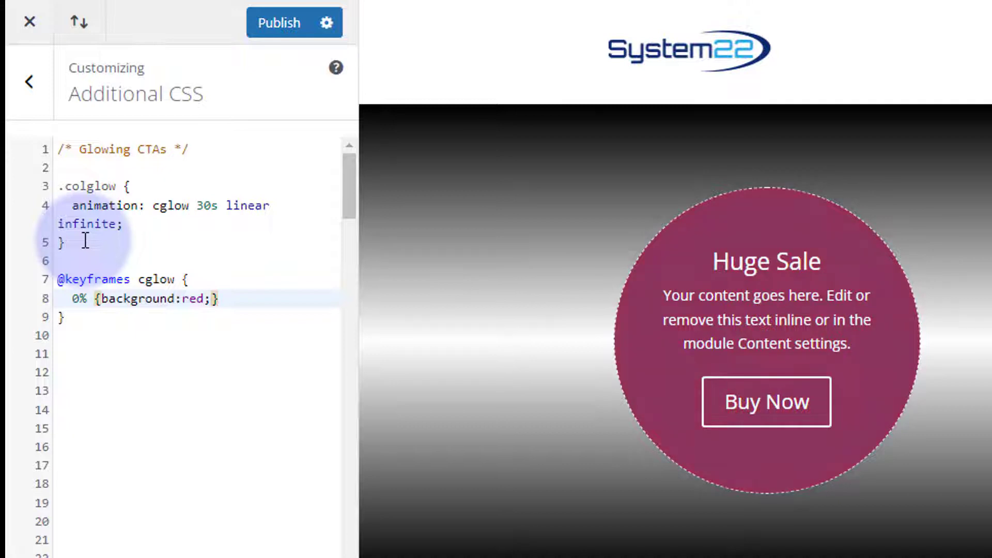
Add "box-shadow: 0px 0px 25px pink;" after the background declaration in the 0% keyframe.
text( box-)
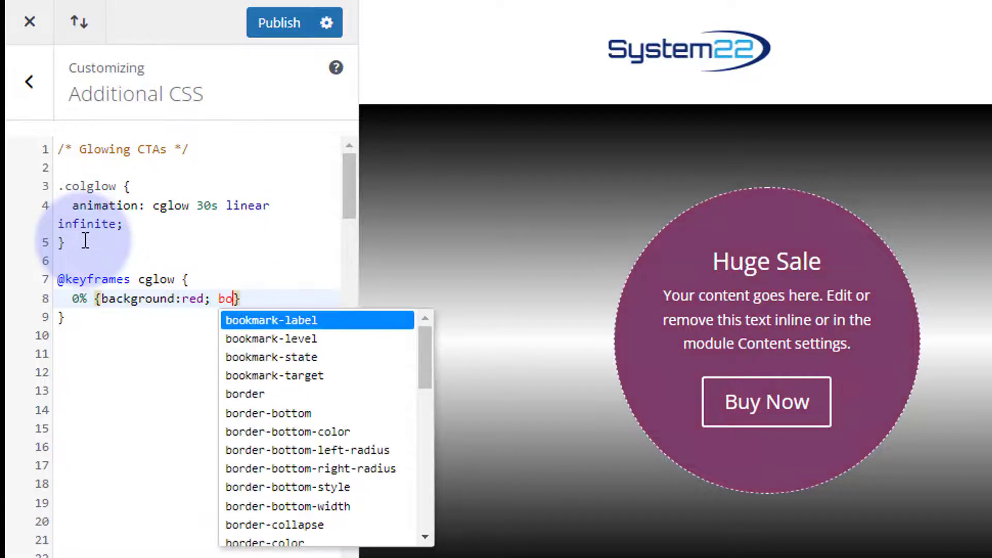
text(shadow)
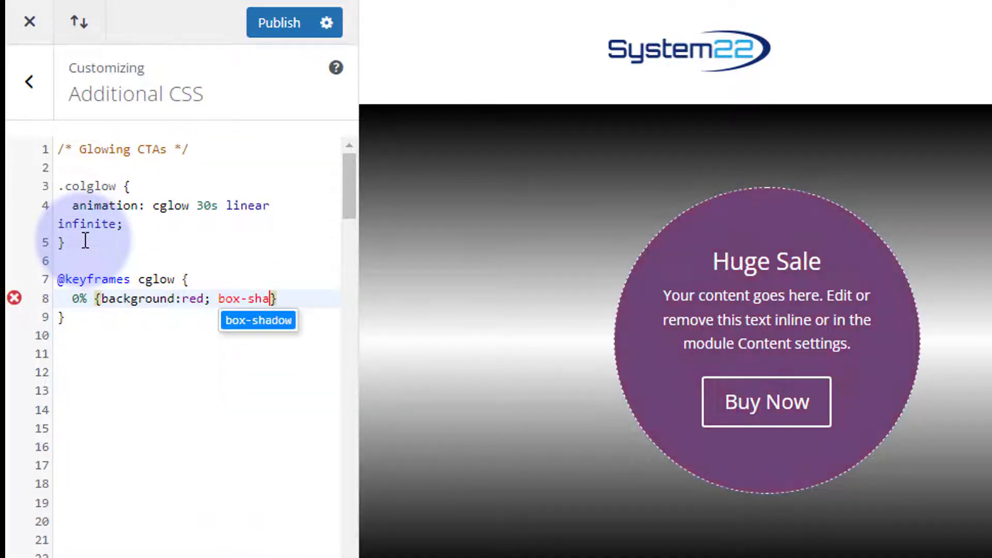
text(:)
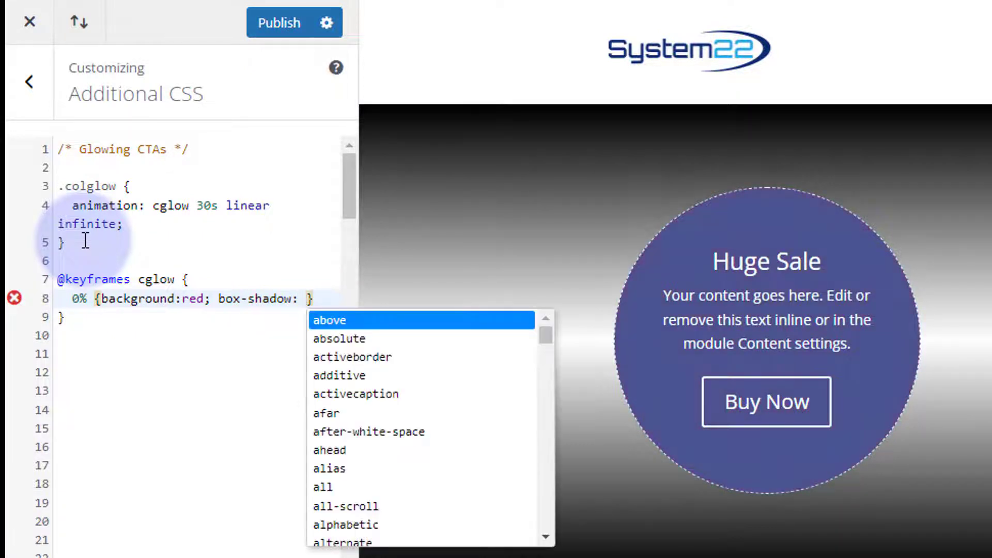
text( 0px )
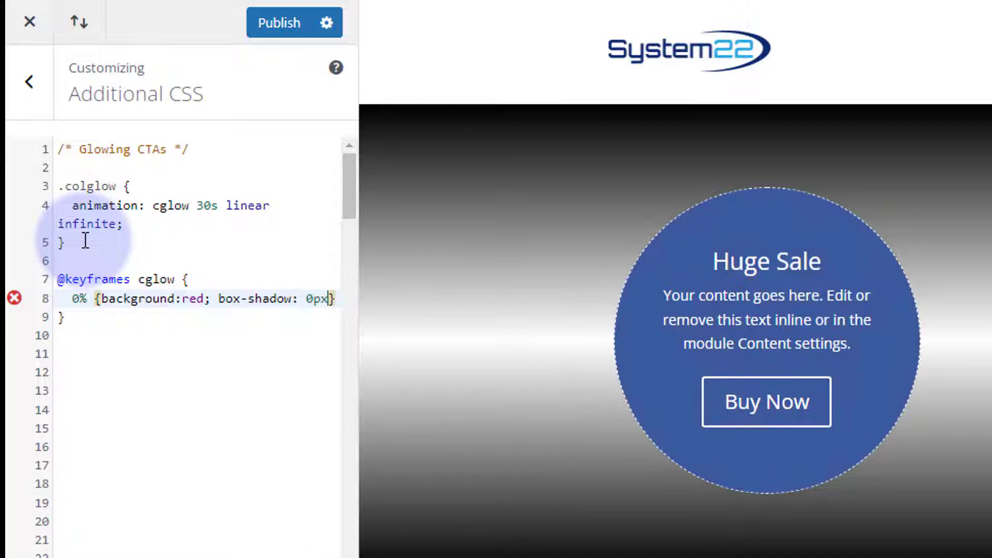
text(0px )
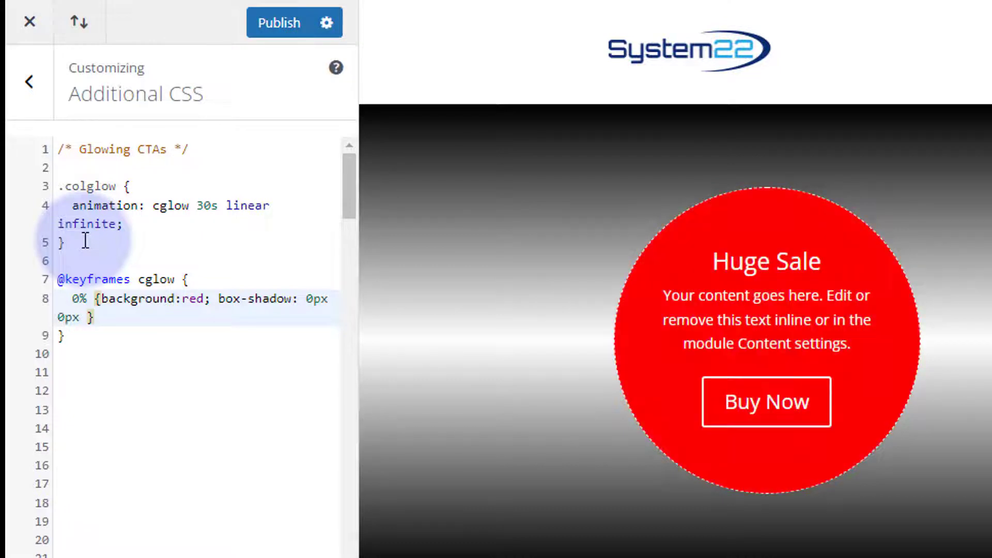
text(25px)
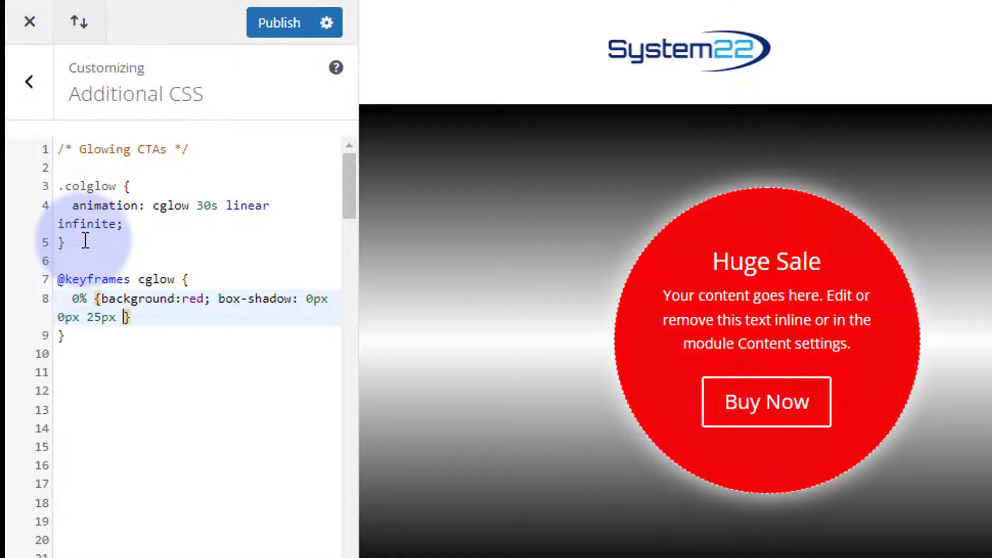
text(pink)
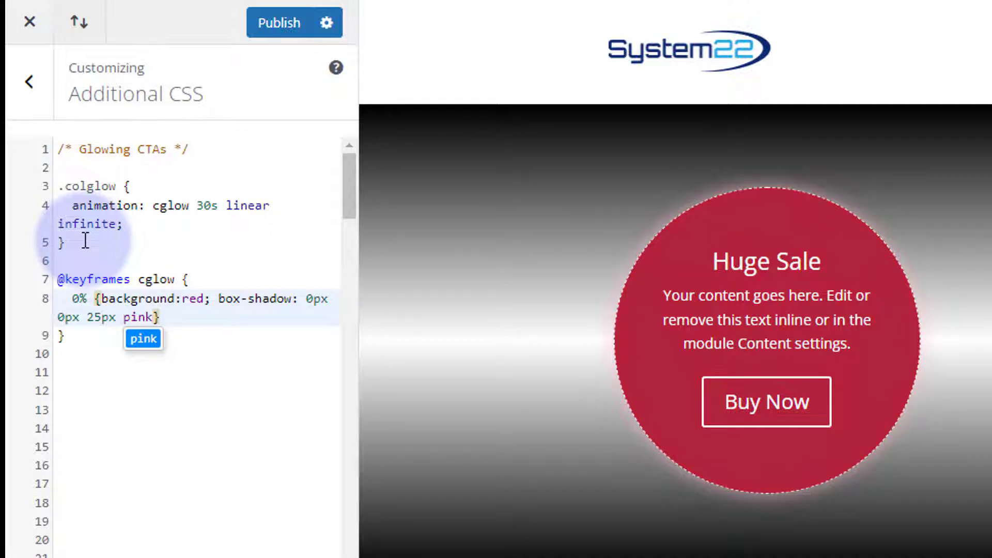
text(;)
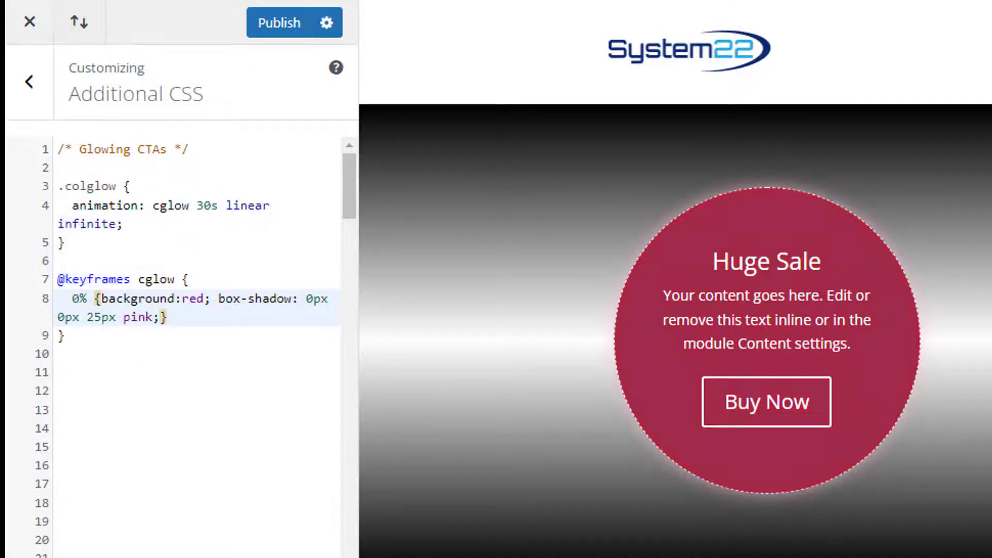
Duplicate the complete 0% keyframe onto a new line directly below it.
drag(72, 299, 169, 316)
key(ctrl+c)
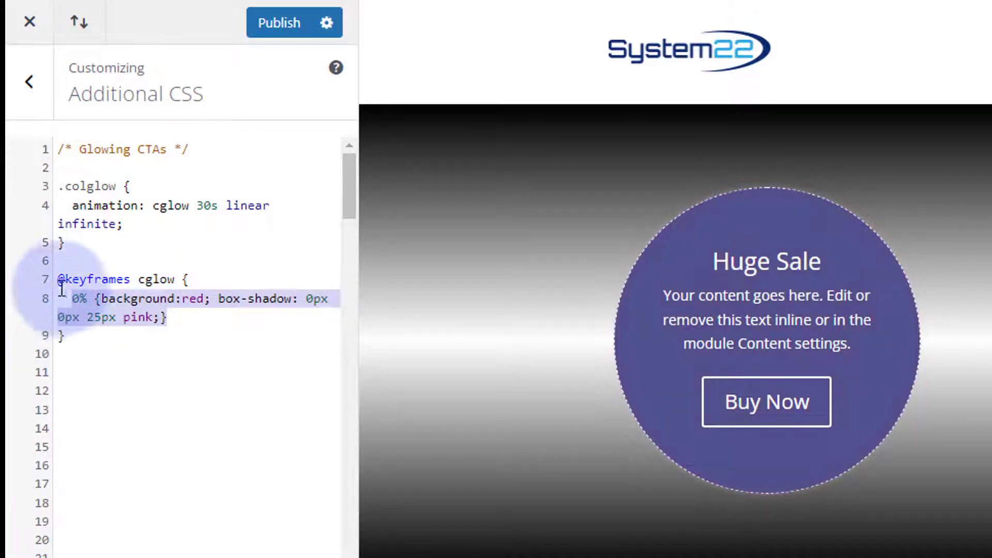
click(176, 317)
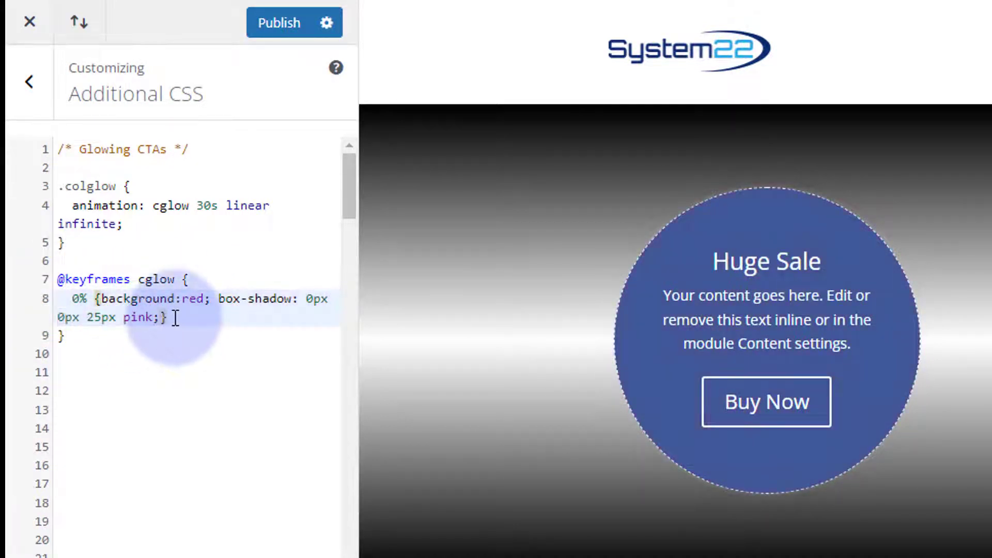
key(Return)
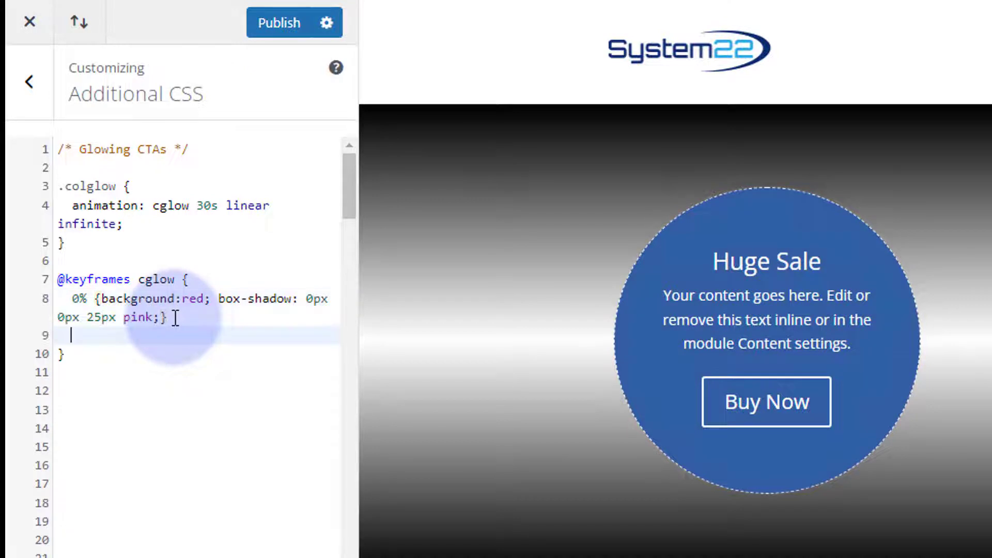
key(ctrl+v)
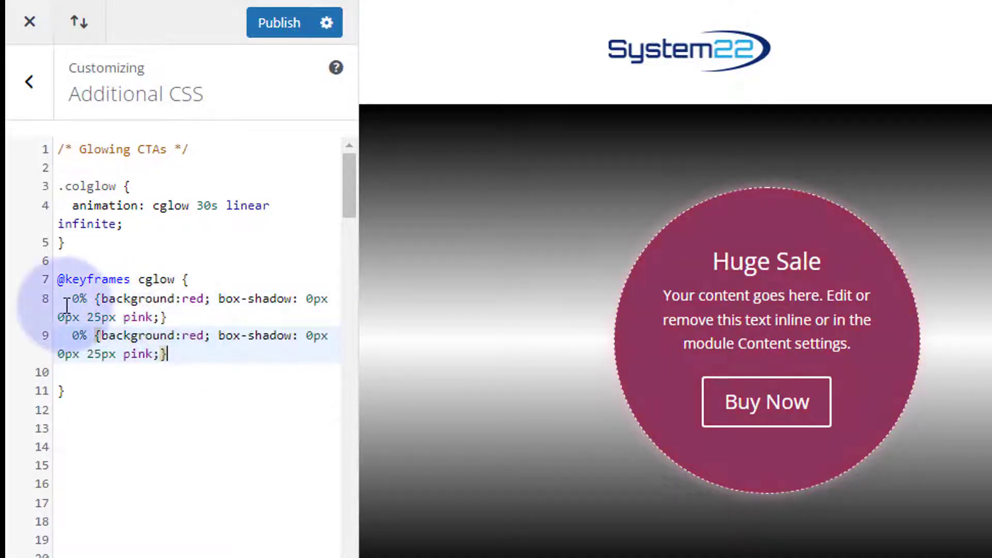
Change the duplicated keyframe's percentage to 25% and its background color to blue.
click(73, 337)
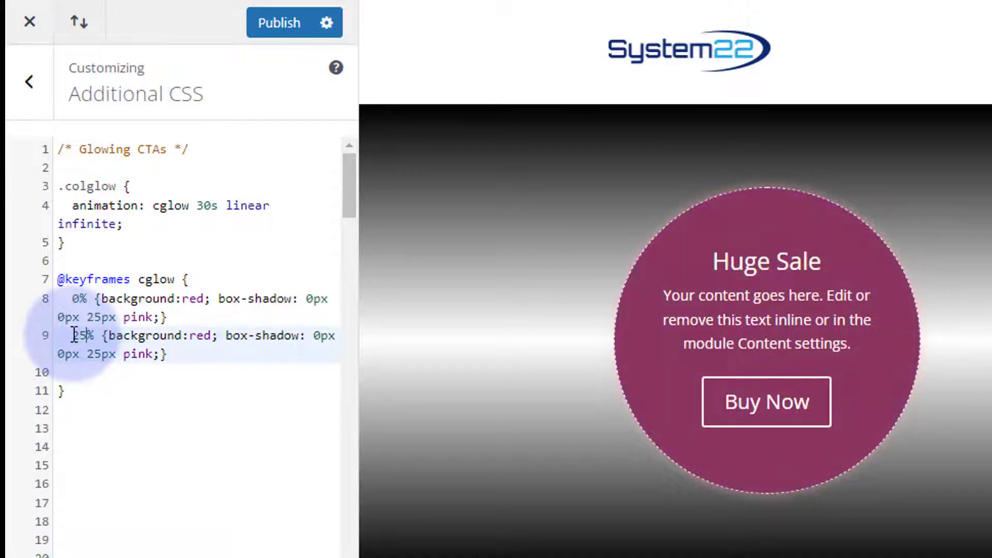
double_click(73, 337)
text(25)
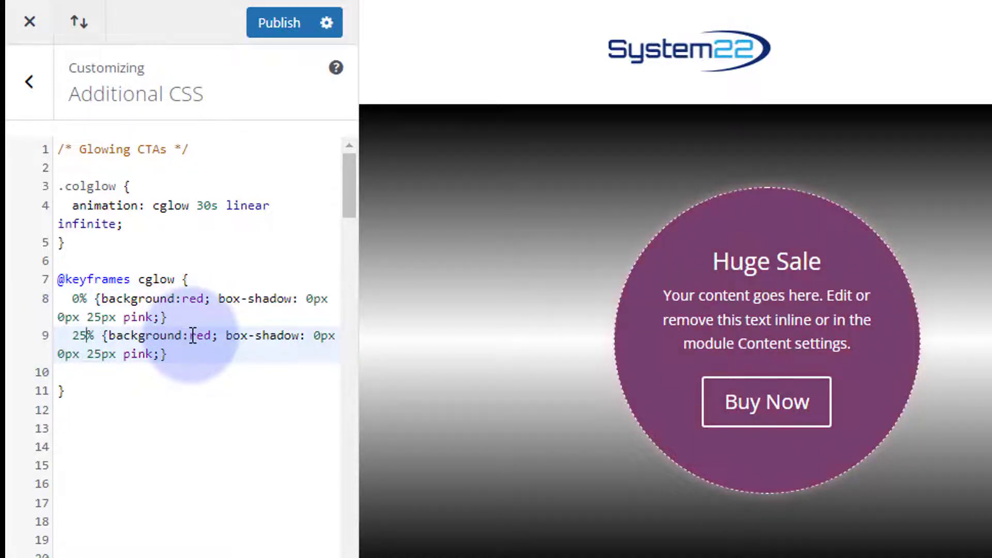
drag(192, 336, 211, 336)
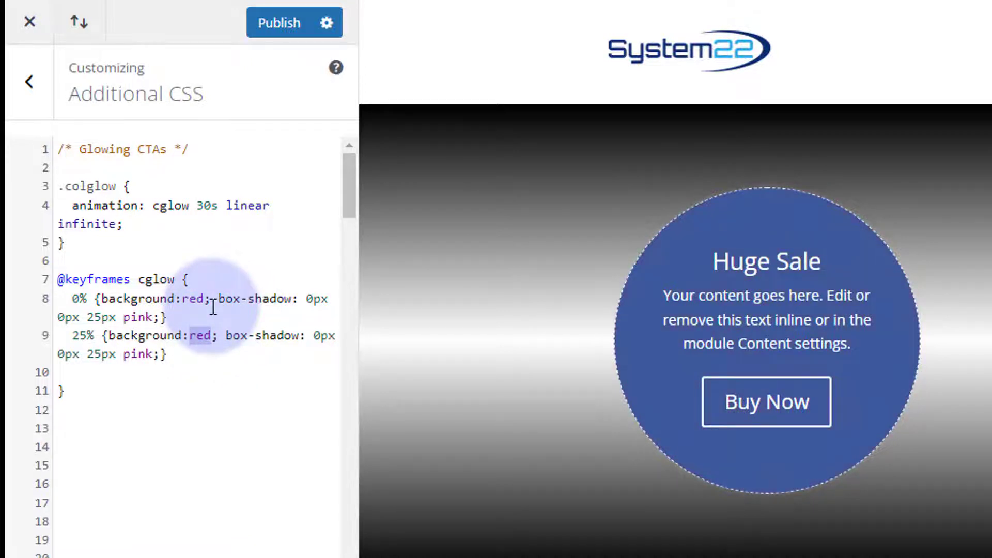
text(blue)
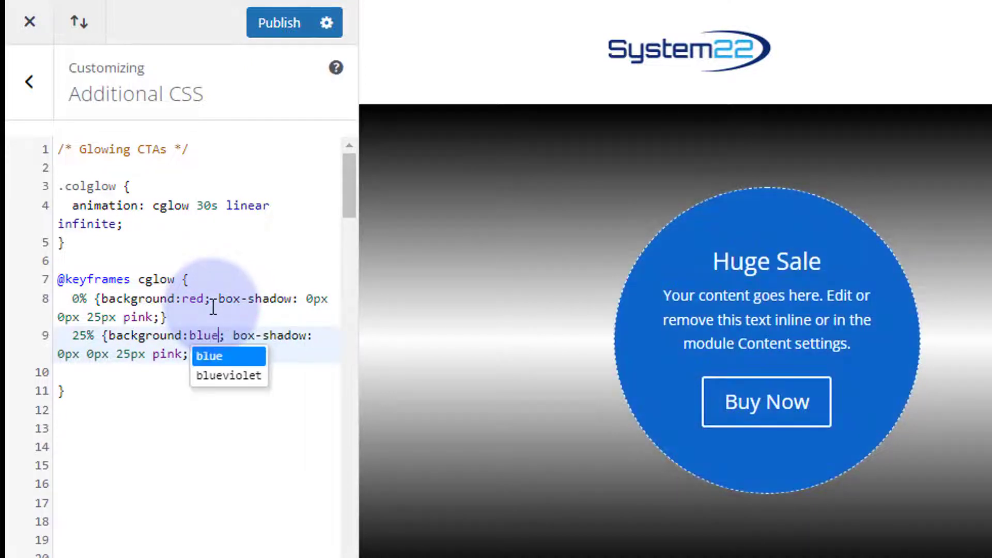
Change the box-shadow color in the 25% keyframe to white.
drag(154, 355, 181, 353)
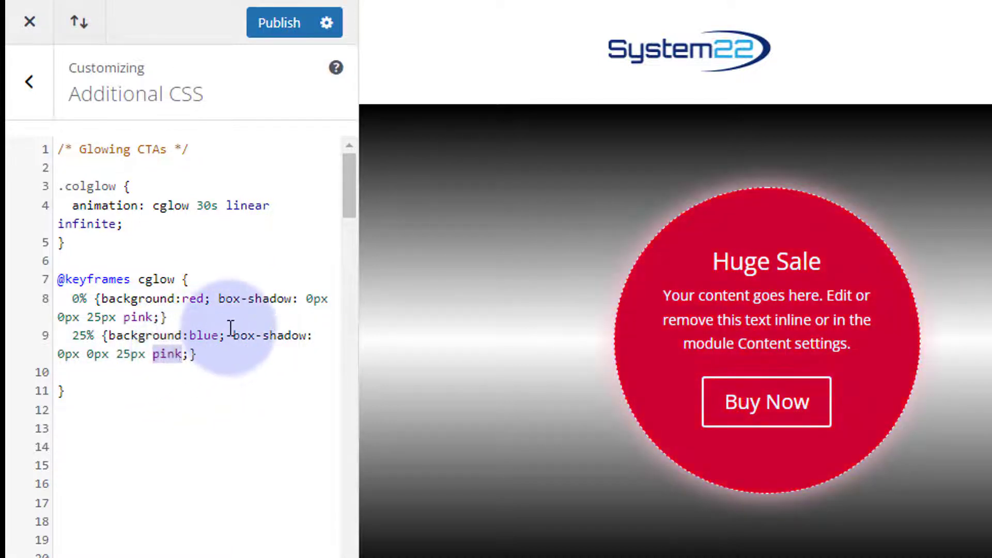
text(white)
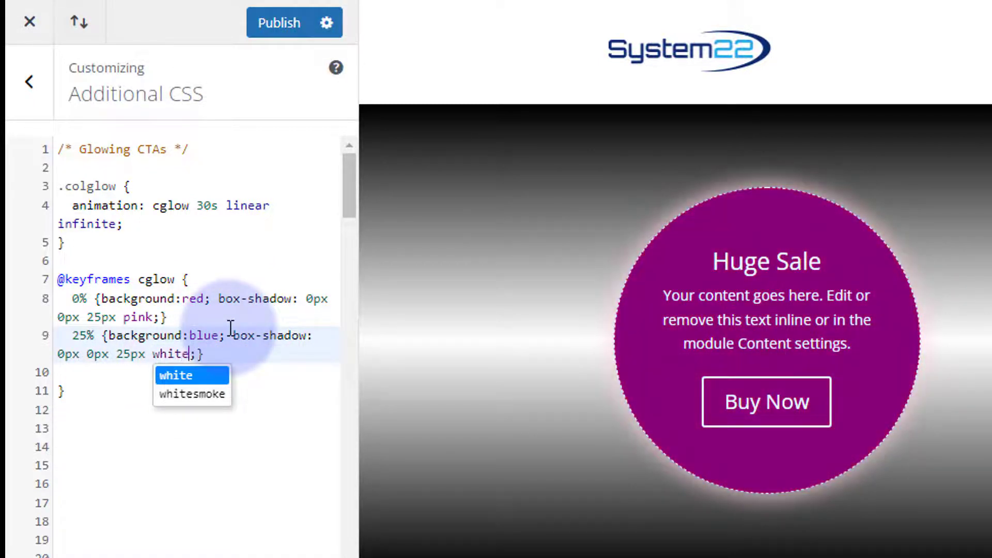
click(77, 372)
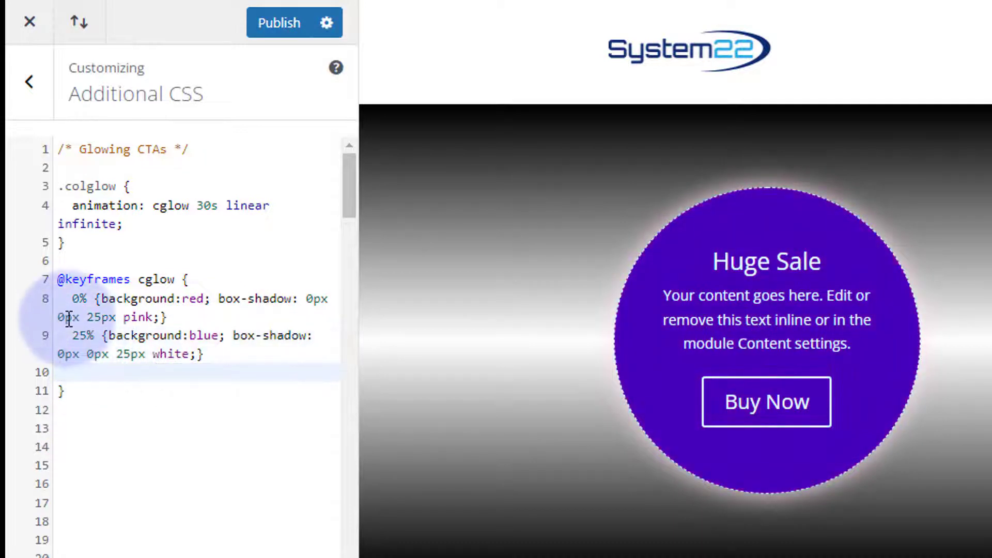
Duplicate the complete 25% keyframe onto a new line directly below it.
drag(72, 337, 233, 355)
key(ctrl+c)
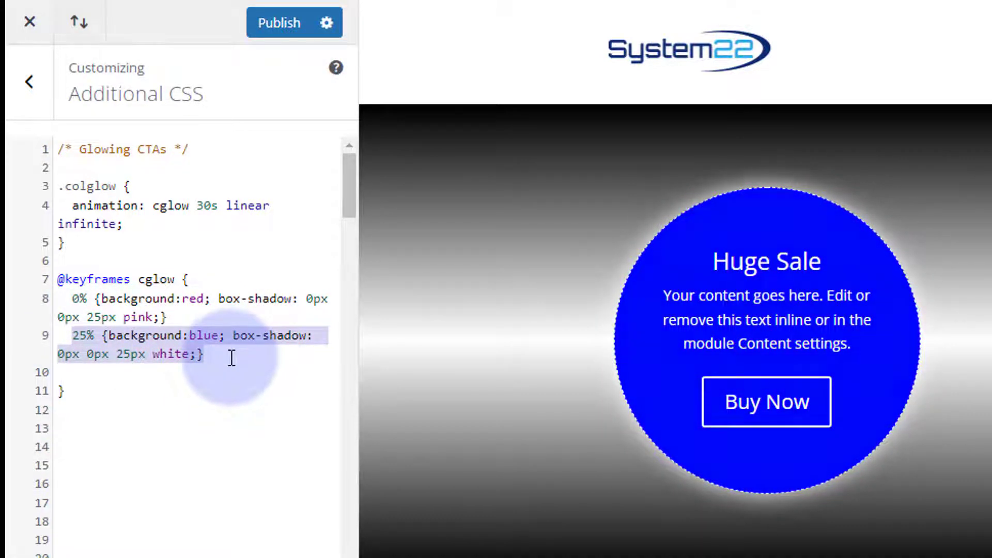
click(231, 358)
key(Return)
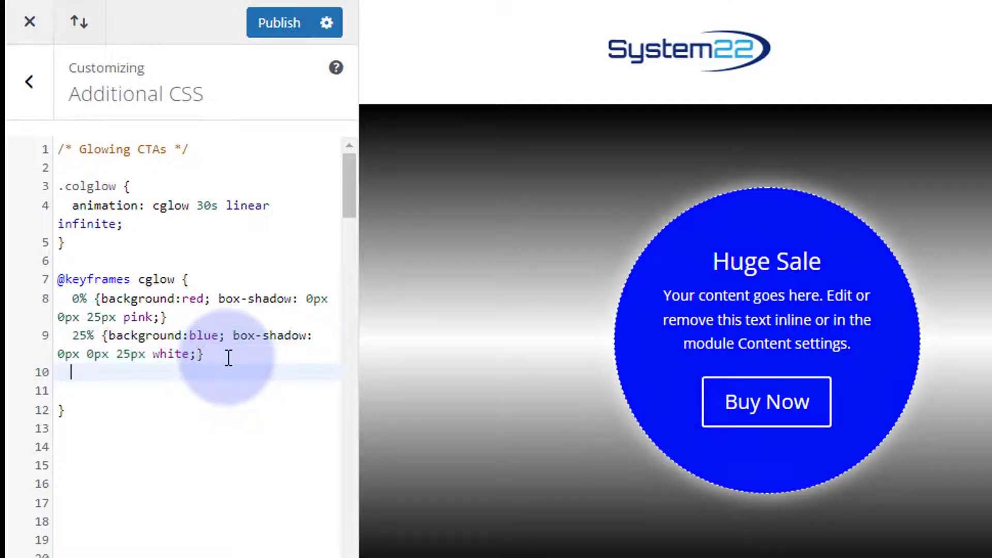
key(ctrl+v)
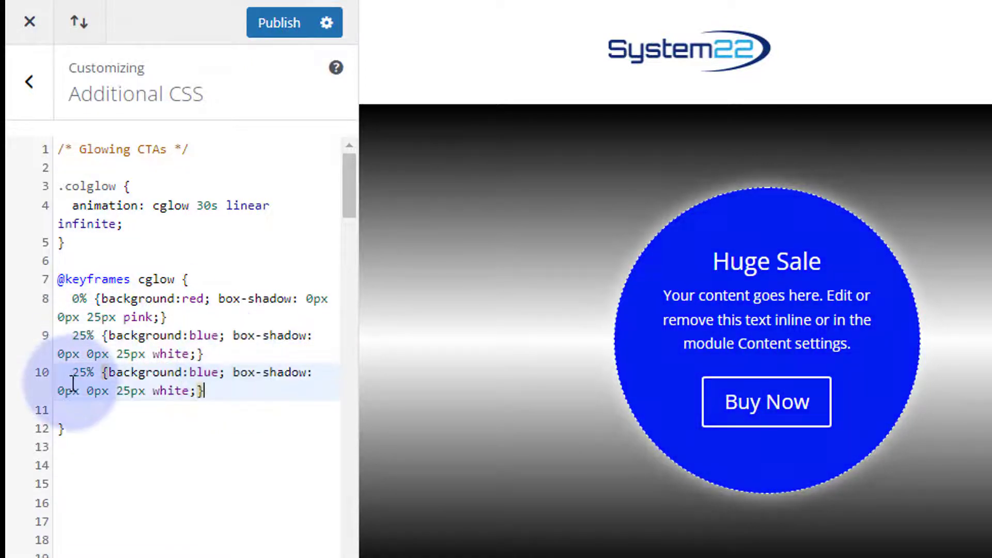
Change the duplicated keyframe's percentage to 50%, its background to green and its box-shadow color to blue.
drag(73, 372, 87, 374)
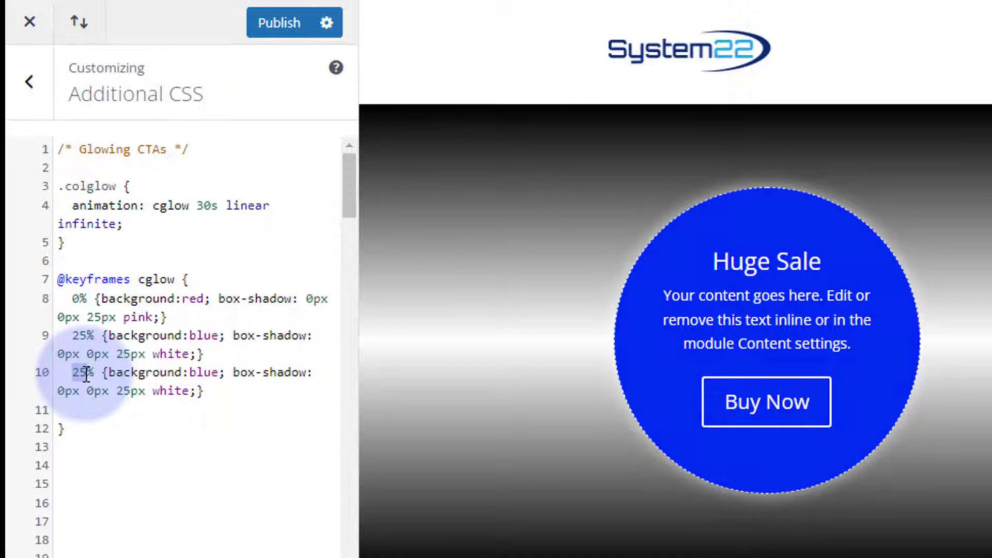
text(50)
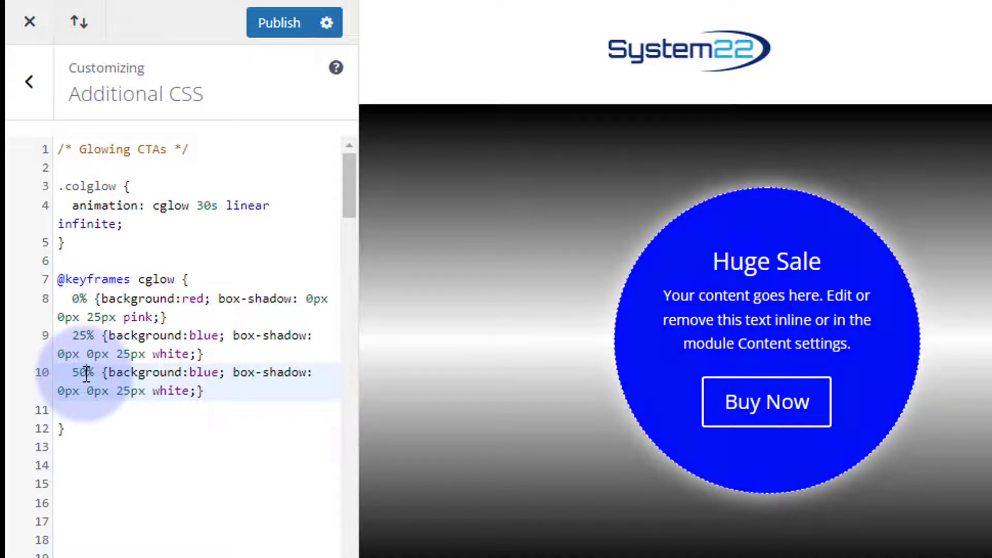
drag(189, 372, 218, 372)
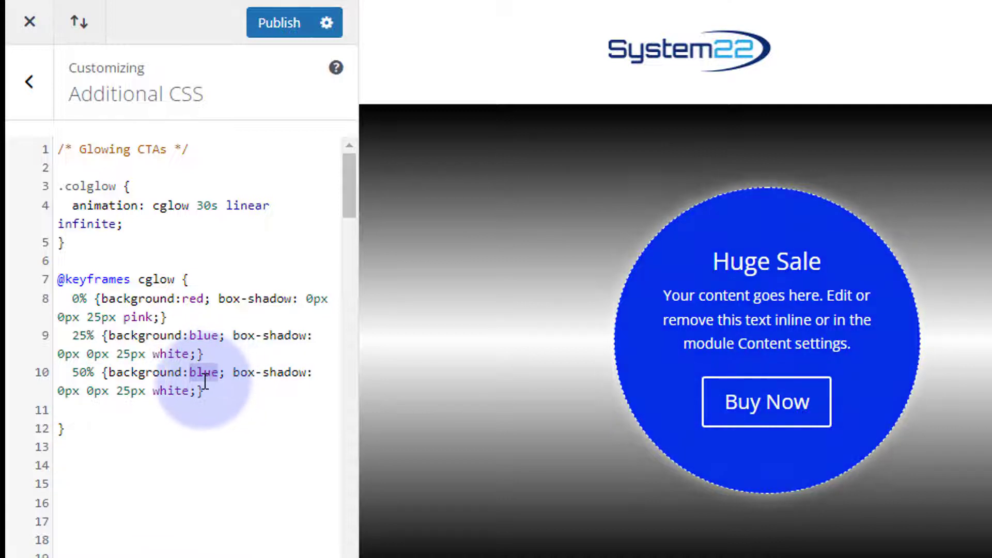
text(green)
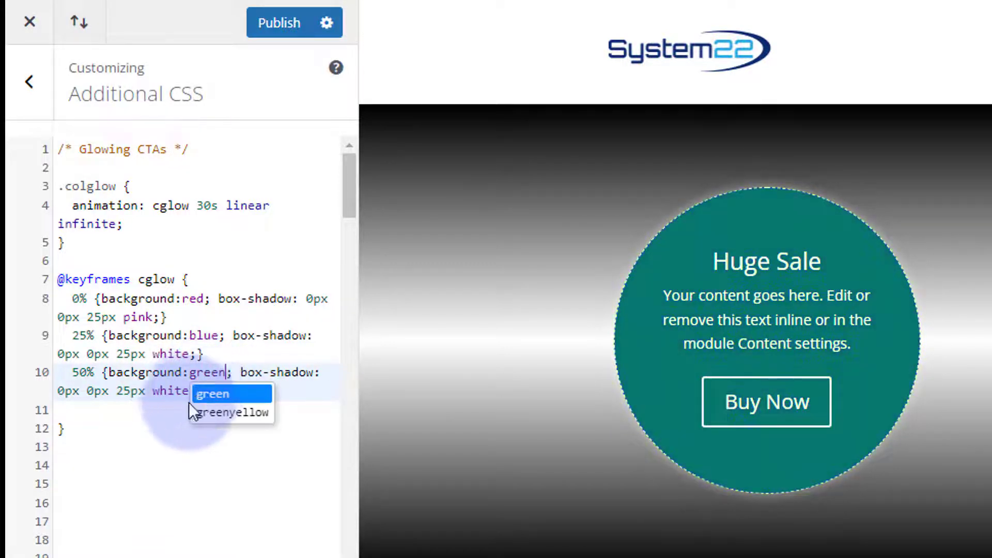
click(159, 433)
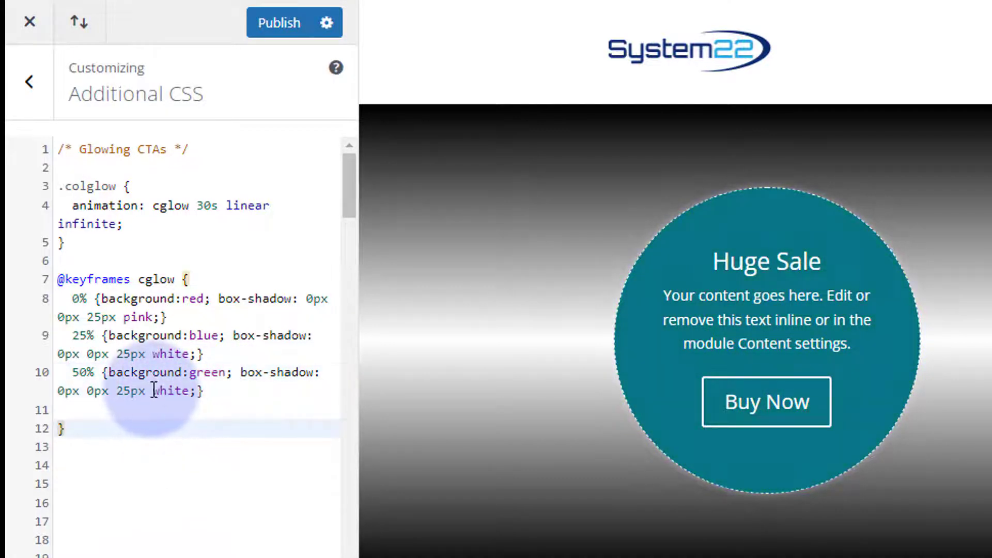
drag(152, 391, 187, 389)
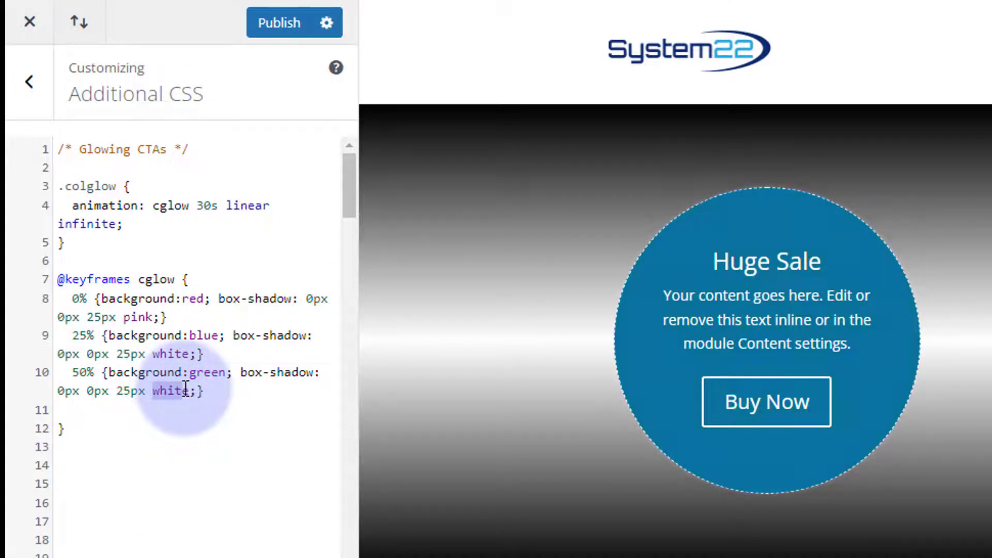
text(blue)
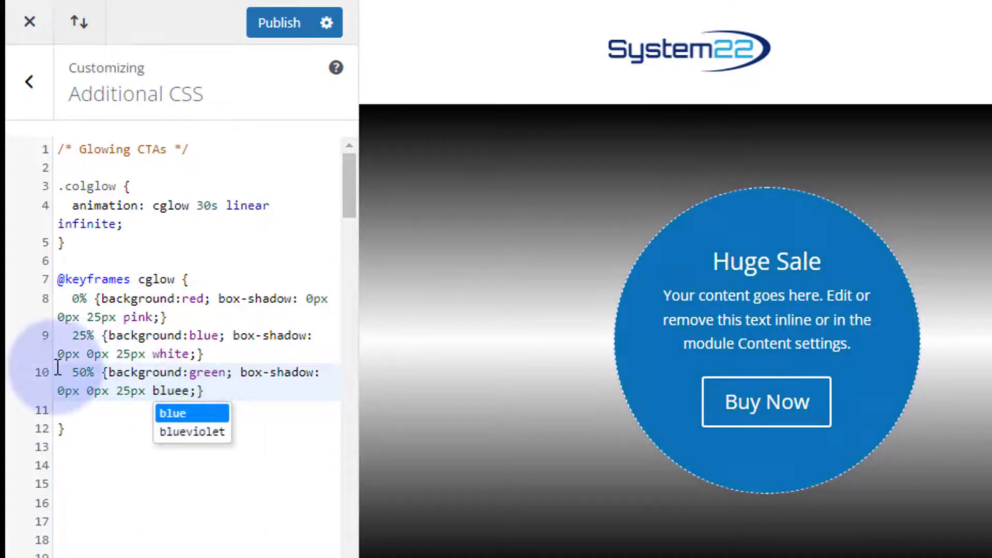
Duplicate the complete 50% keyframe onto a new line directly below it.
drag(75, 372, 207, 393)
key(ctrl+c)
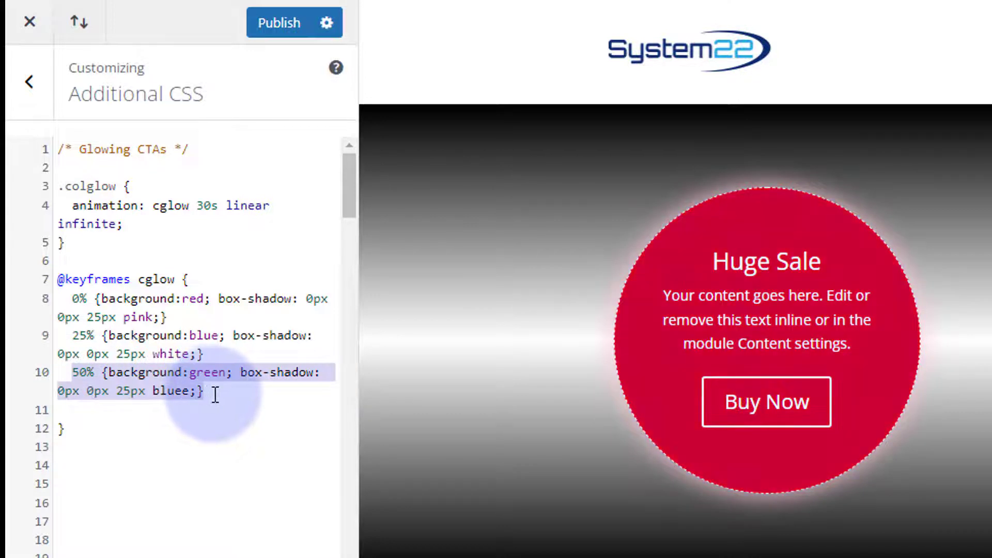
click(216, 397)
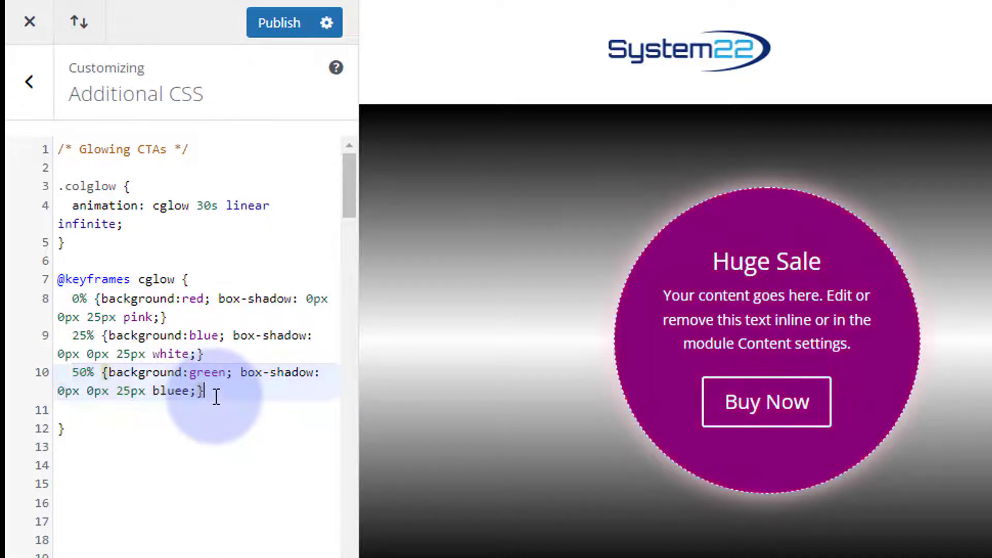
key(Return)
key(ctrl+v)
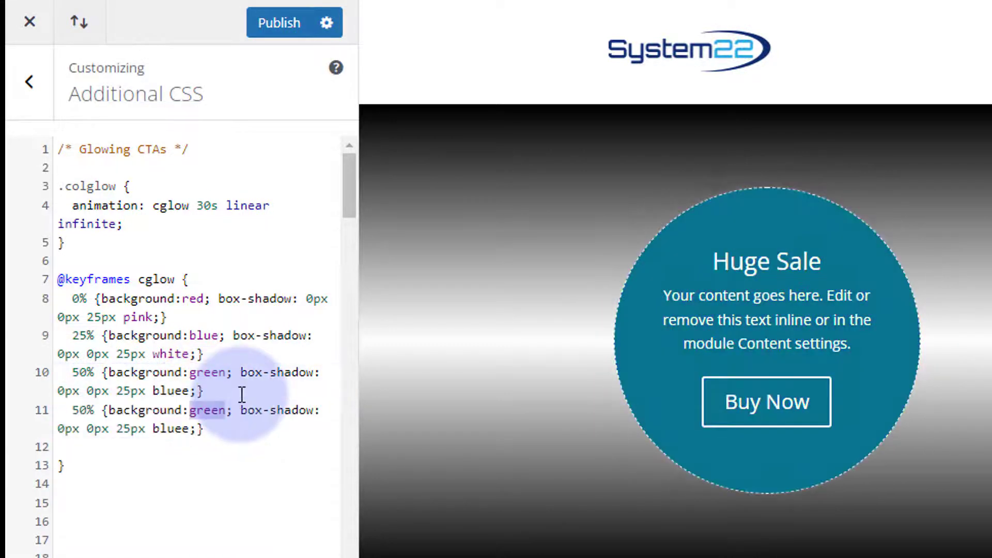
Set the newly duplicated keyframe's background to violet and its box-shadow color to red.
text(vio)
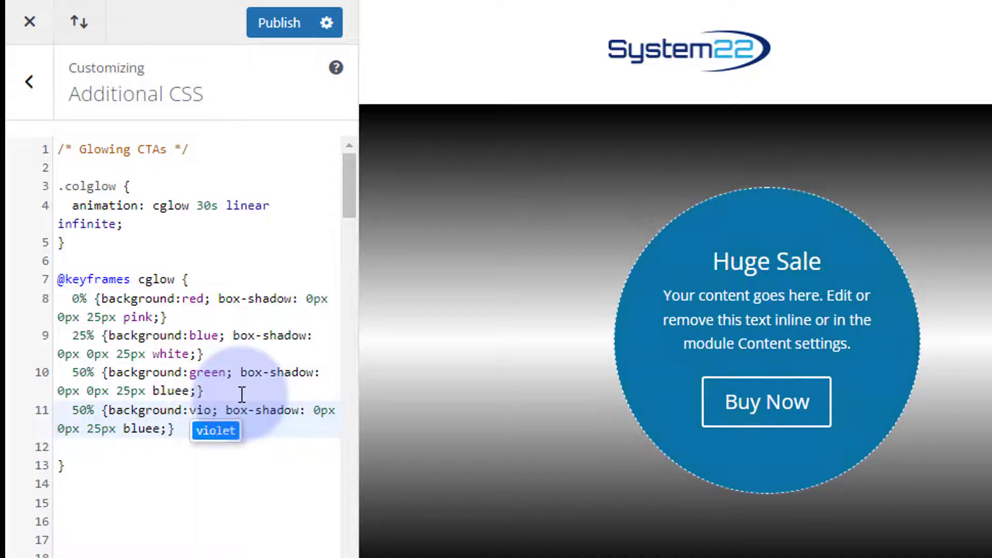
text(let)
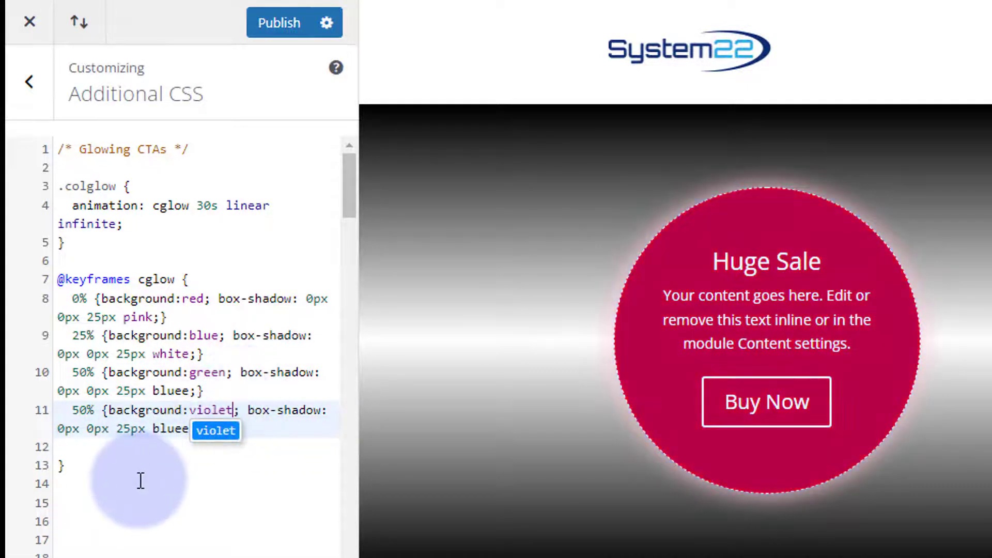
drag(157, 429, 190, 427)
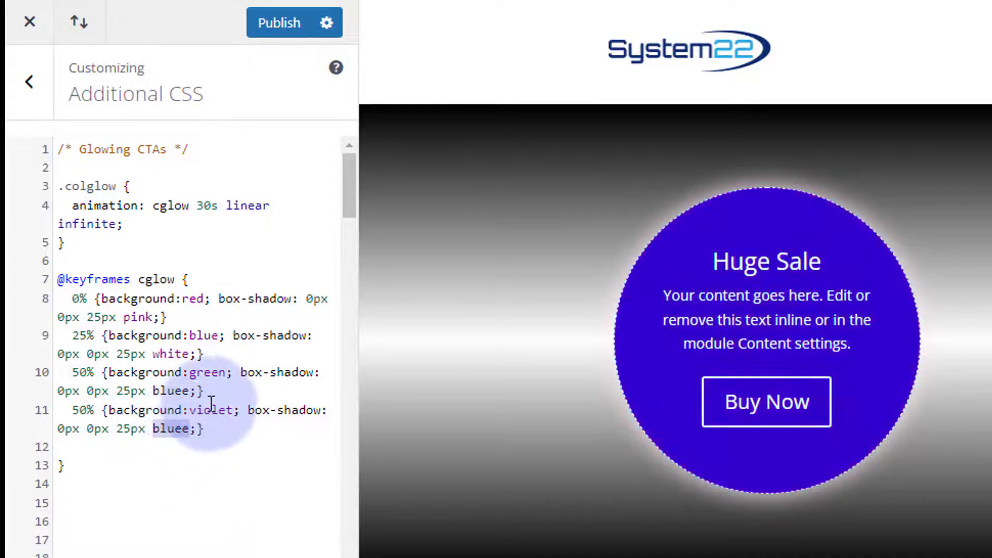
text(d)
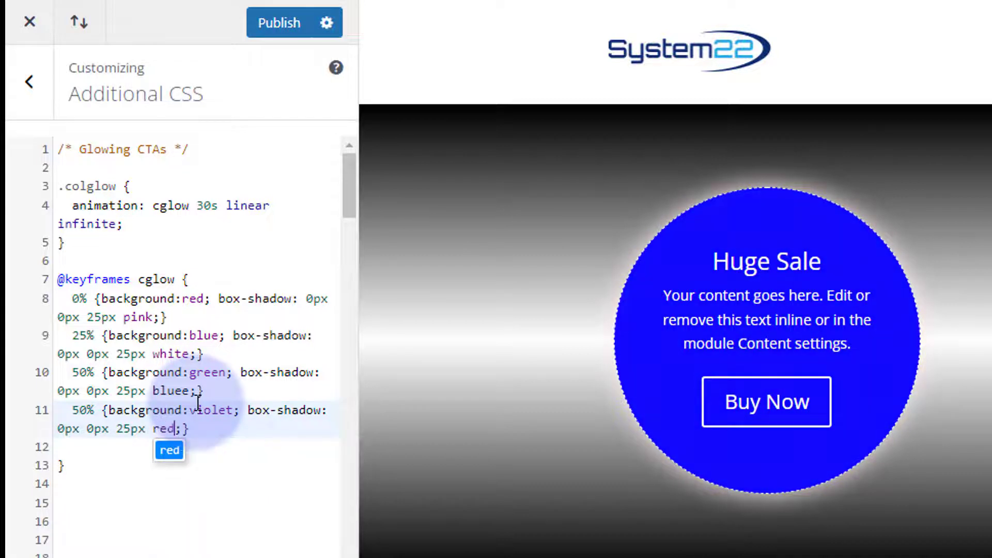
Correct the misspelled box-shadow color in the green 50% keyframe to blue.
click(182, 391)
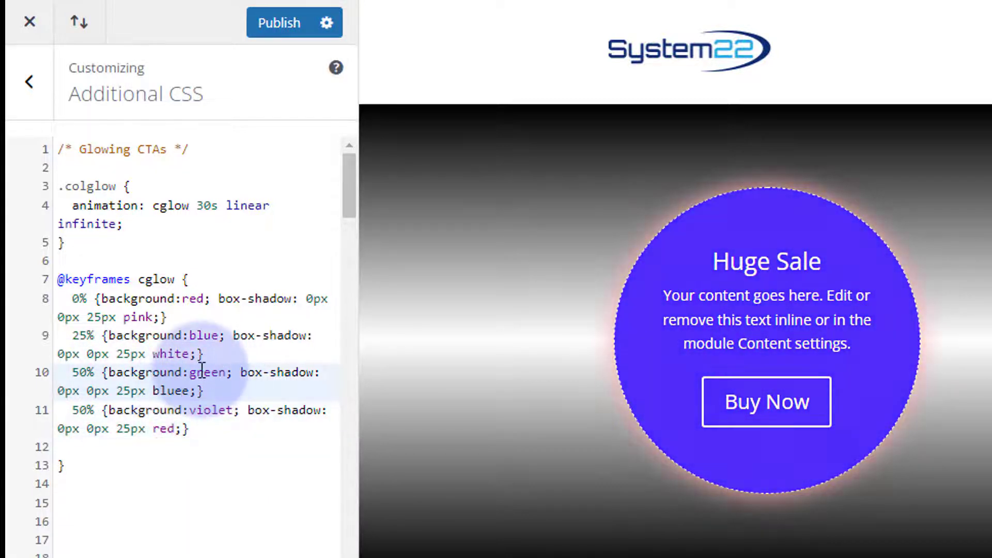
key(BackSpace)
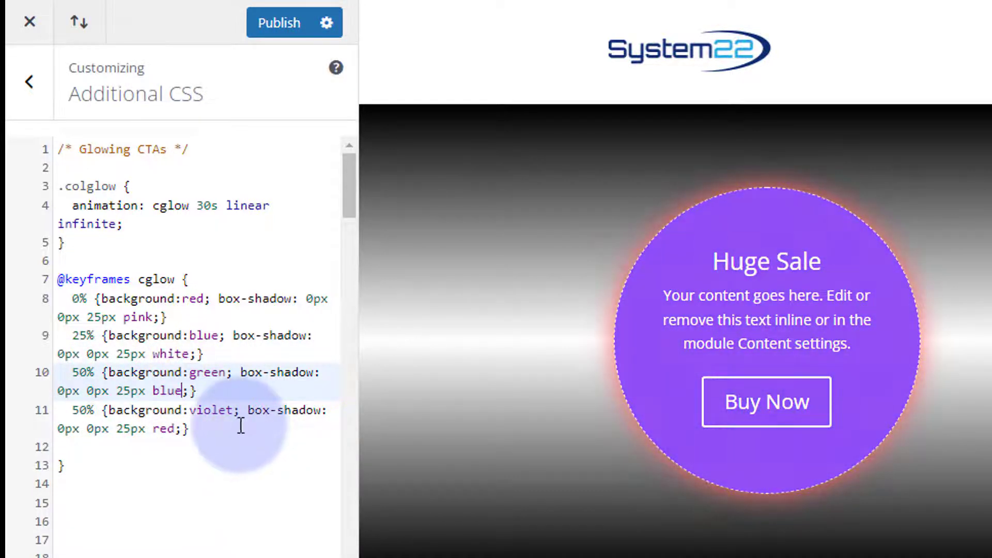
click(222, 431)
click(73, 410)
shift+click(189, 429)
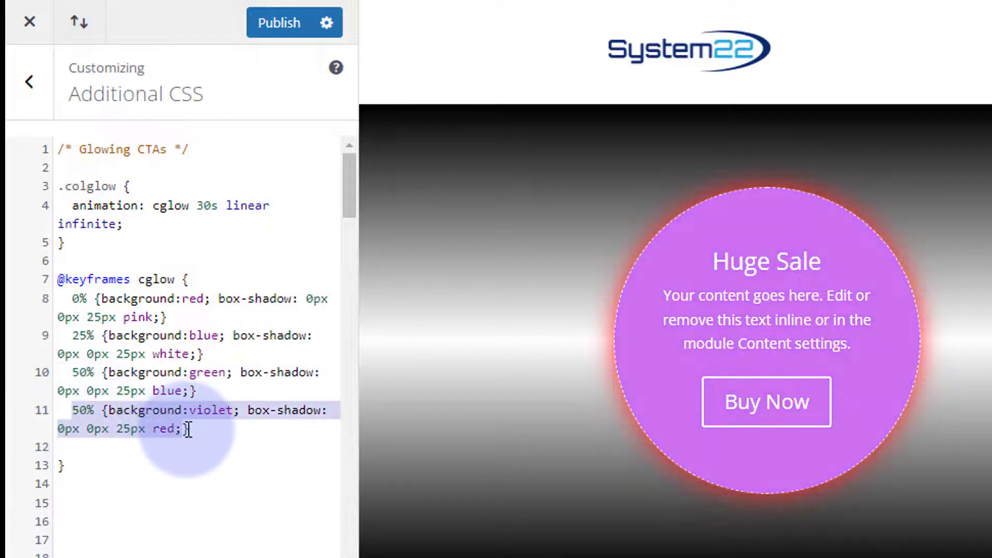
Copy the complete 0% keyframe onto a new line below the violet keyframe and publish the CSS.
click(73, 299)
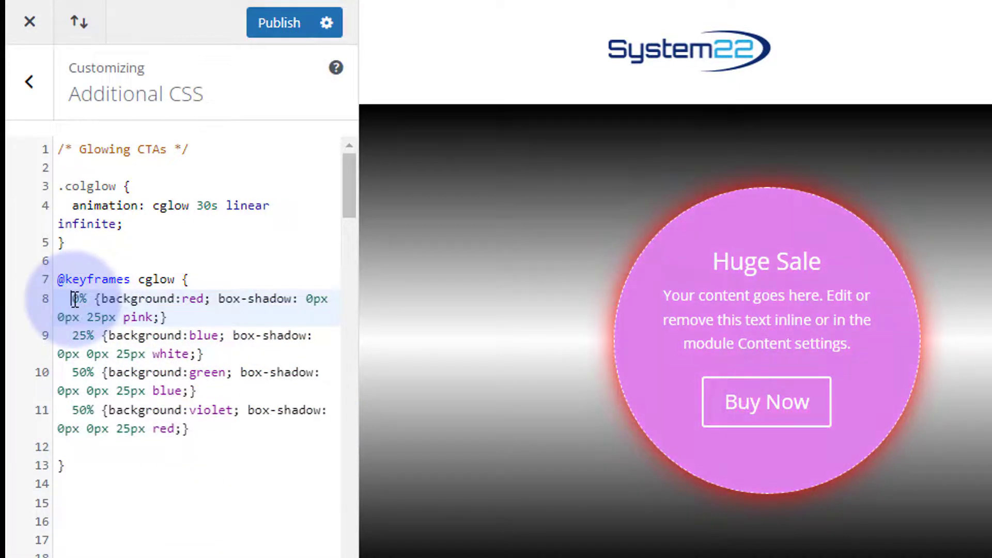
shift+click(184, 316)
key(ctrl+c)
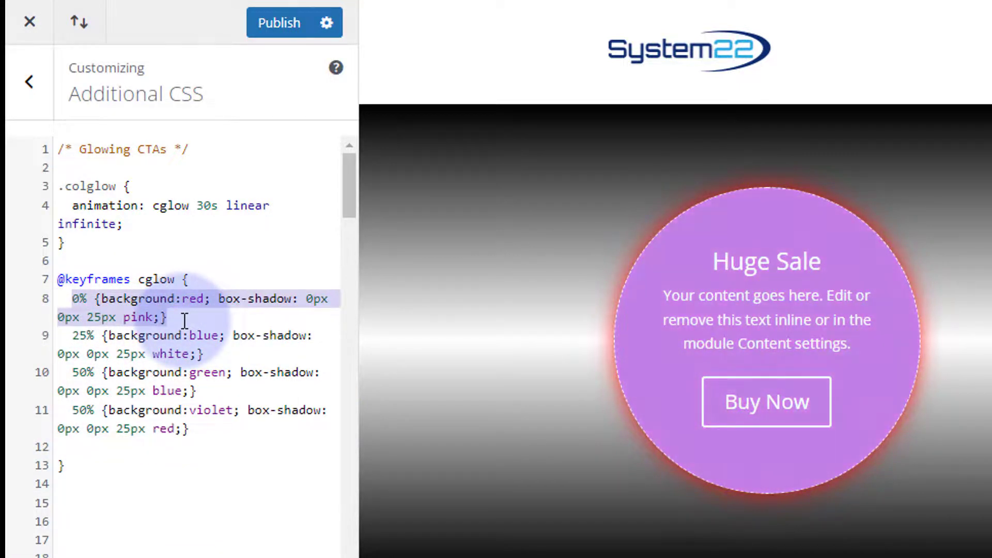
click(201, 428)
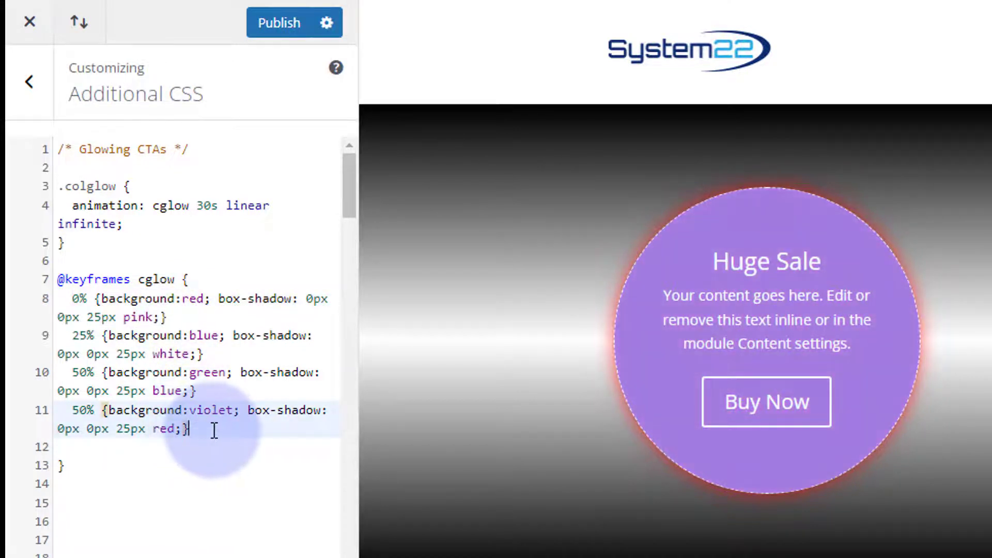
key(Return)
key(ctrl+v)
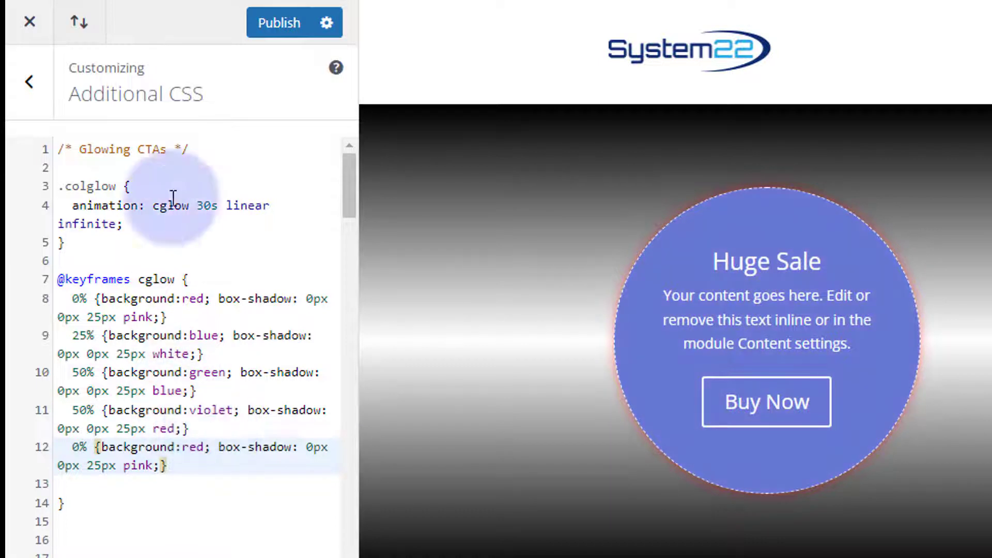
click(289, 25)
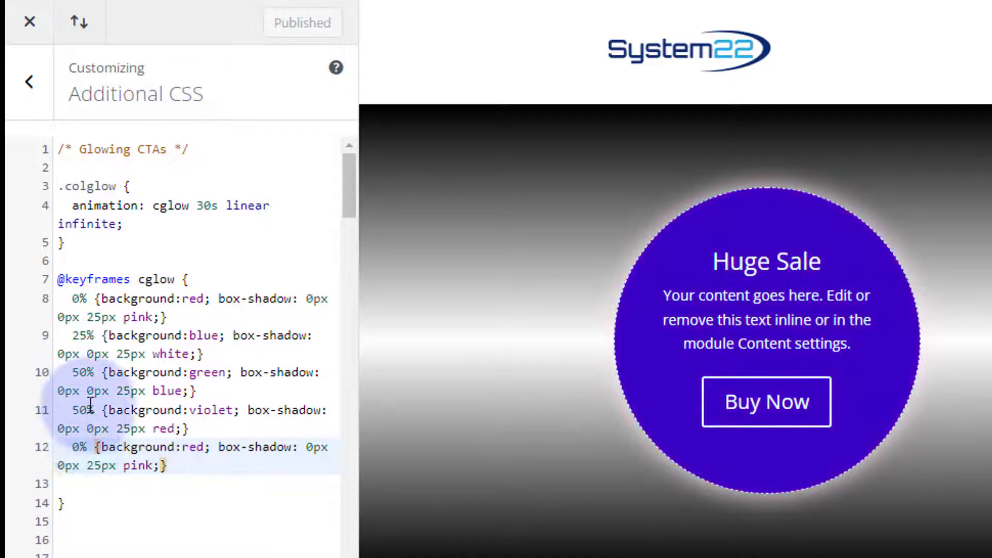
Change the last keyframe's percentage to 100% and the violet keyframe's to 75%, and publish the CSS.
click(72, 447)
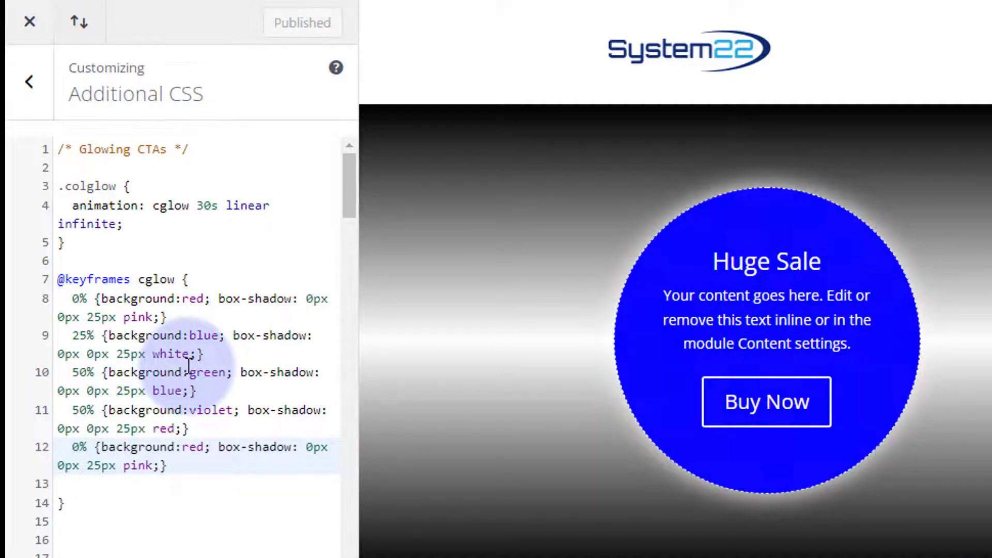
text(10)
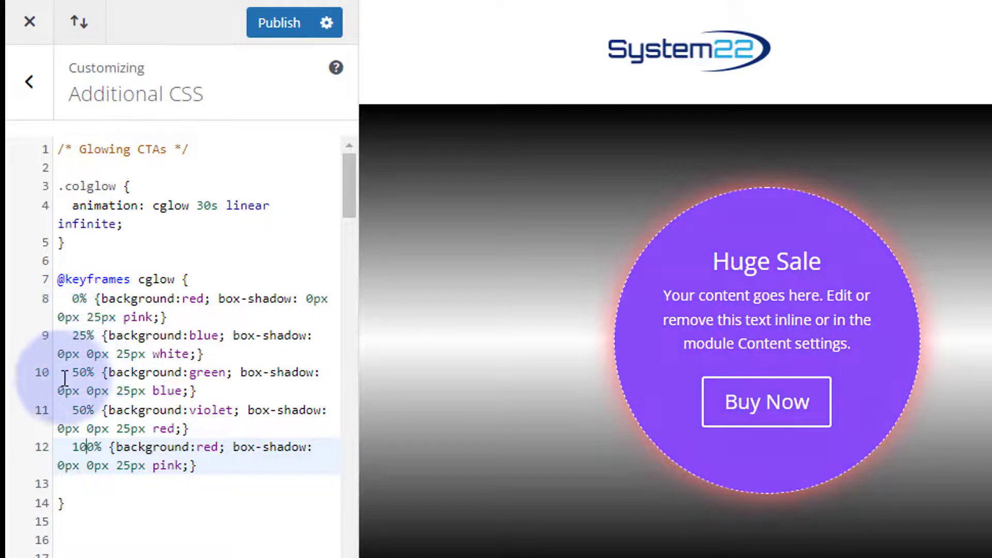
double_click(86, 410)
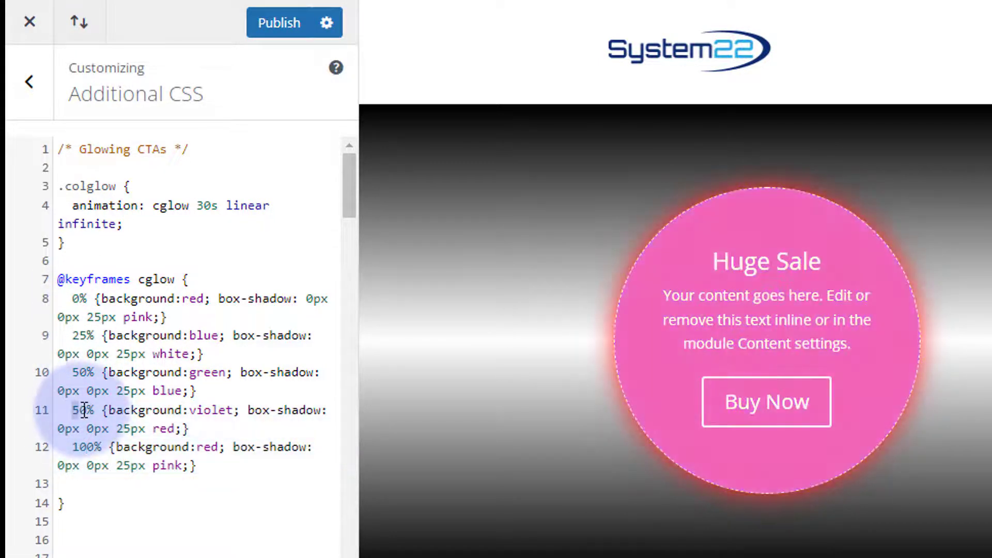
text(75)
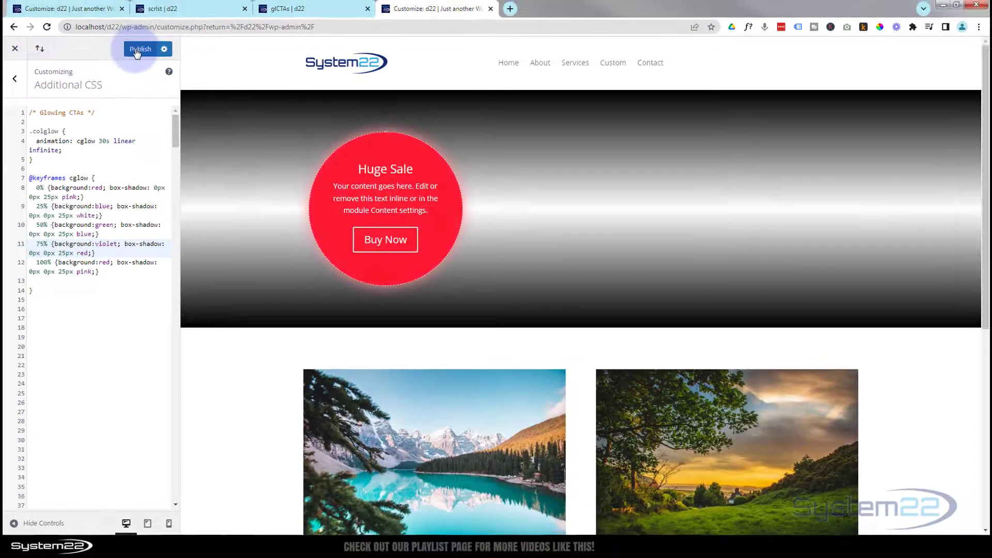
click(274, 22)
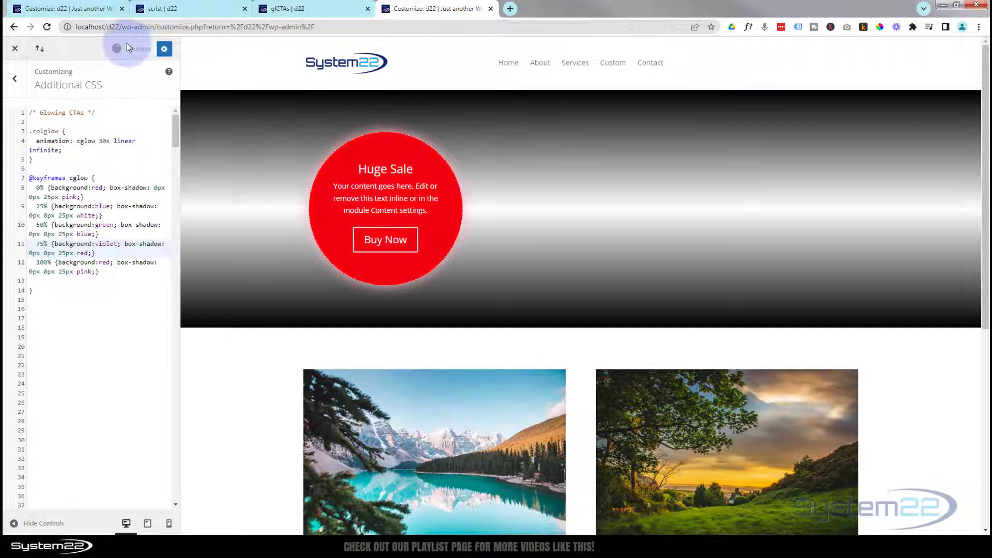
Switch to the glCTAs page and enable the Visual Builder on it.
click(320, 10)
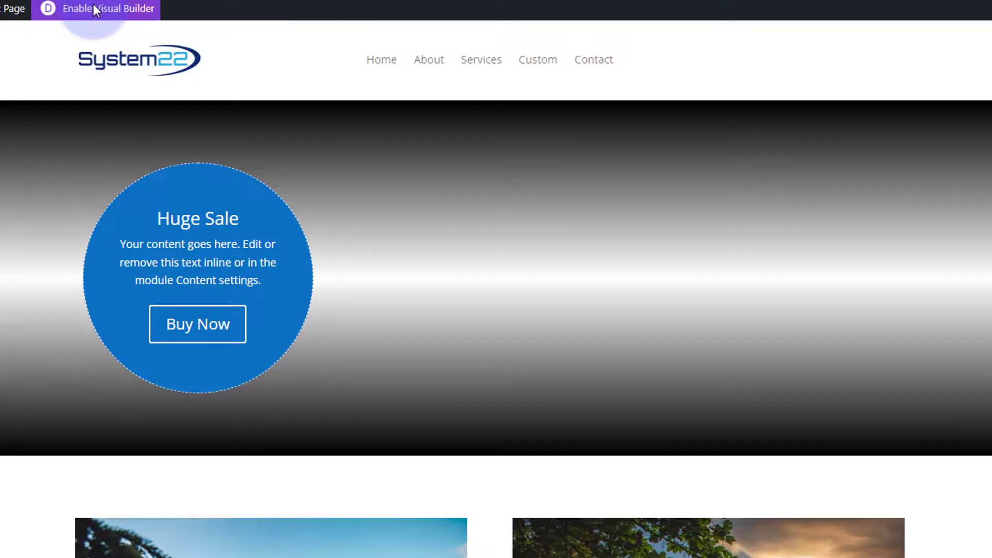
click(94, 6)
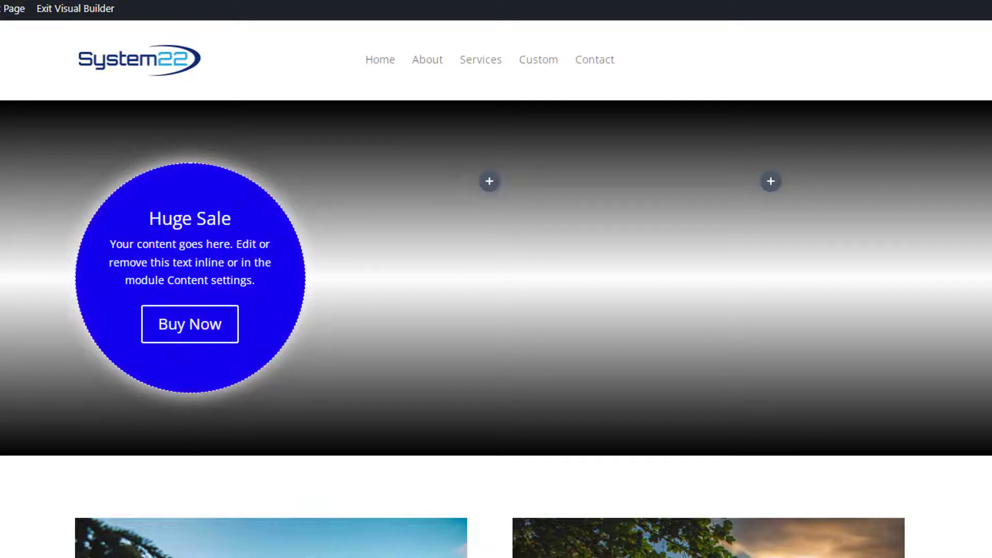
Change the middle stop of the top section's background gradient from white to blue #0c71c3 and save the section settings.
click(1, 111)
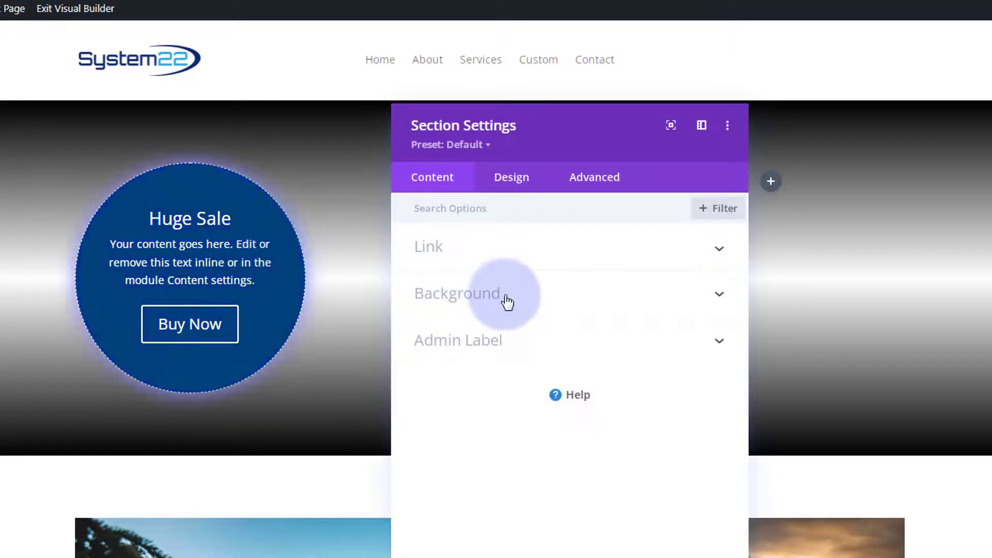
click(500, 301)
click(489, 279)
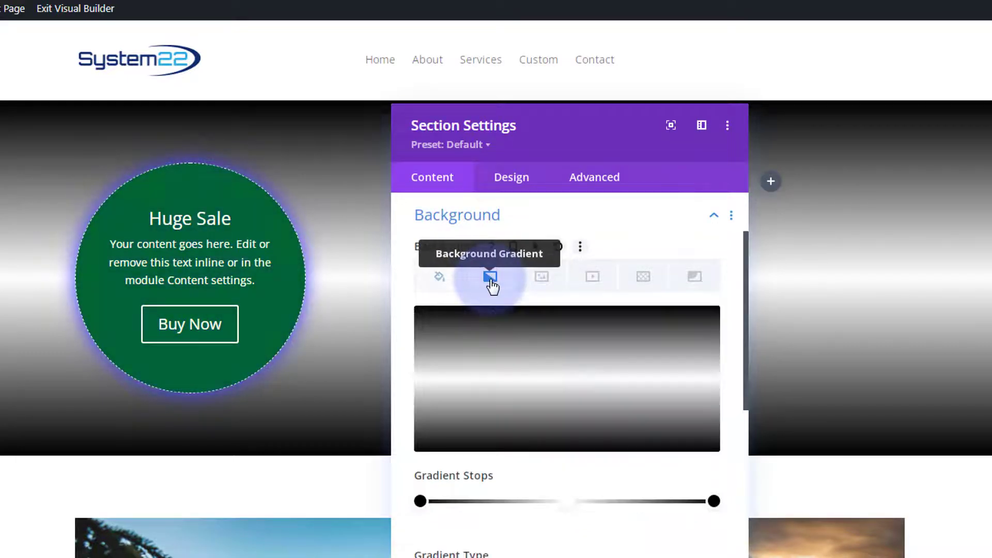
click(566, 504)
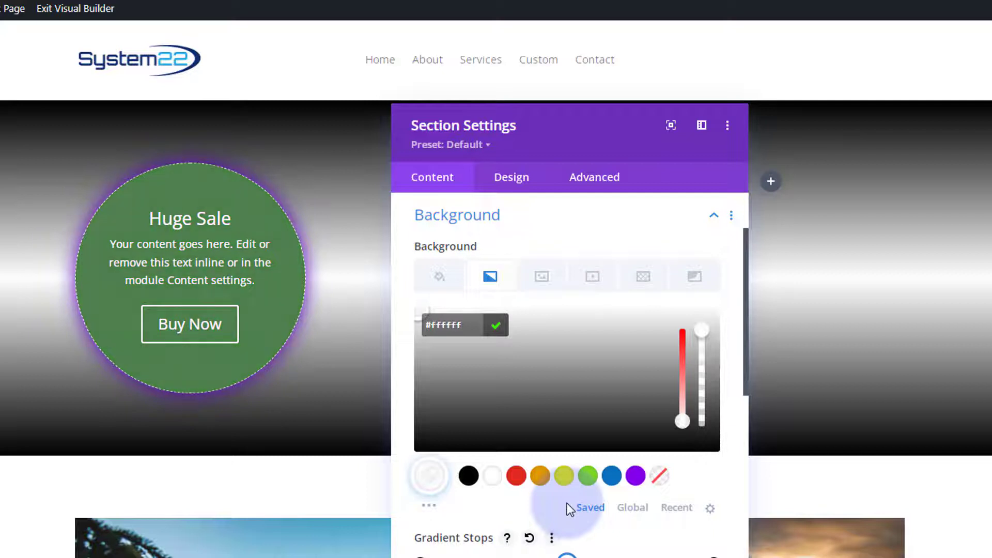
click(611, 476)
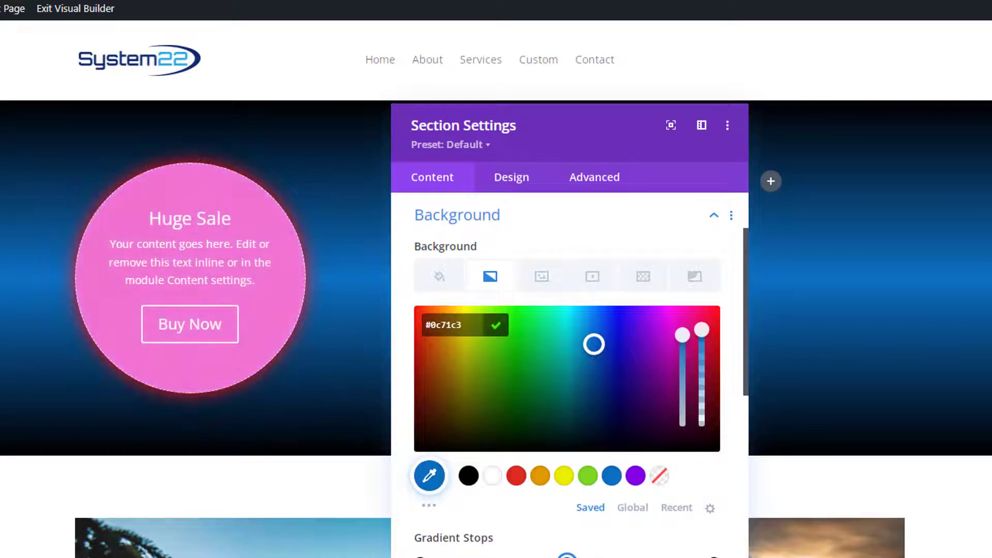
click(566, 556)
click(703, 557)
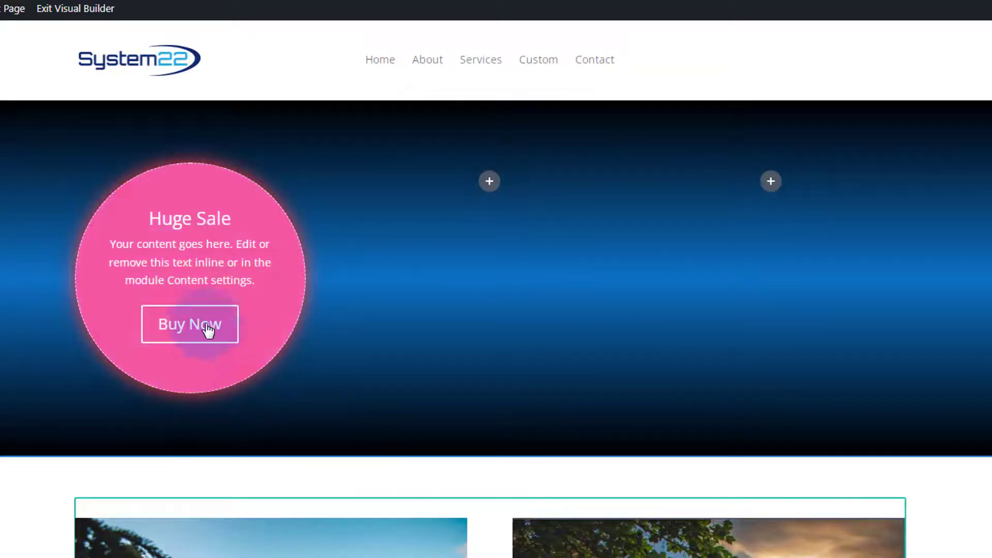
Remove the background color from the Huge Sale Call To Action module and save its settings.
mouse_move(222, 323)
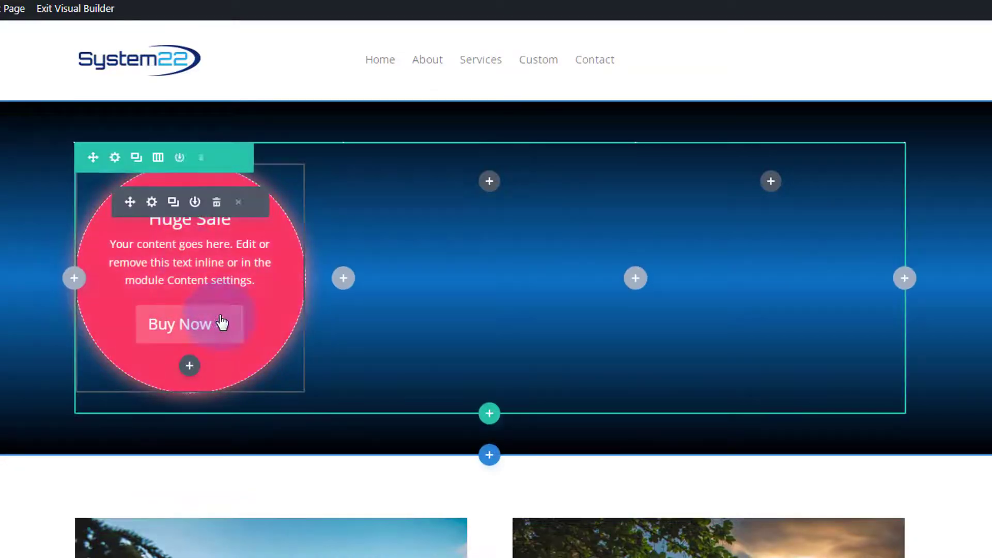
click(151, 202)
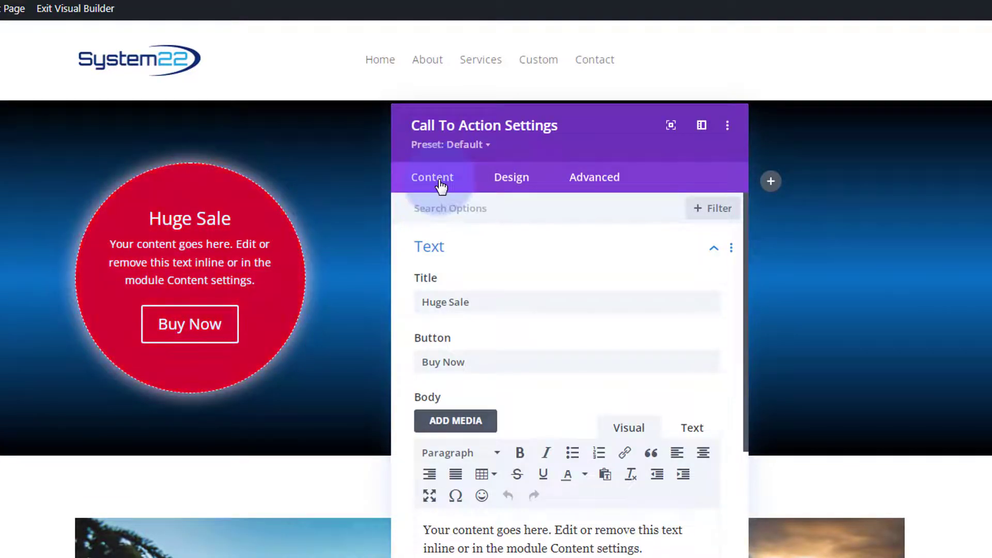
scroll(468, 356, down, 4)
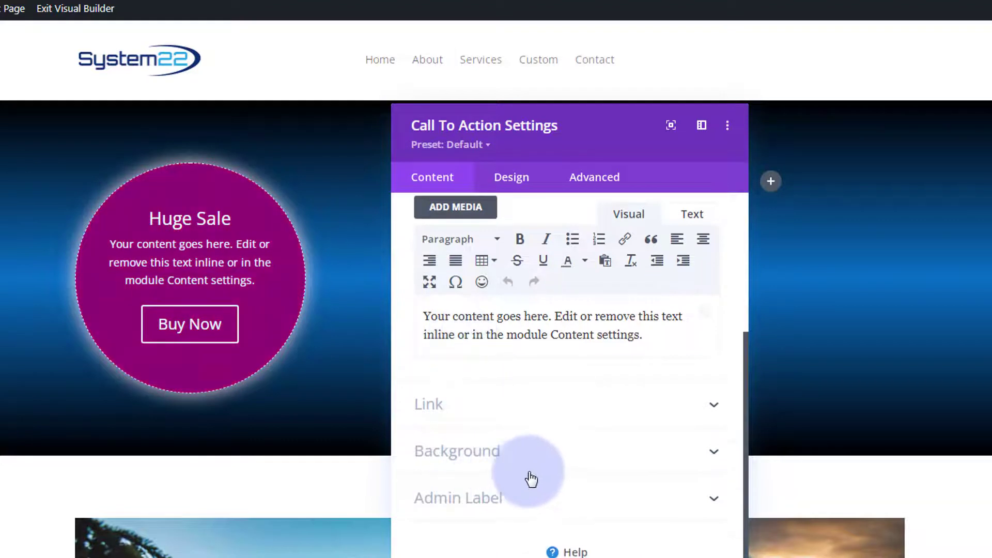
click(540, 458)
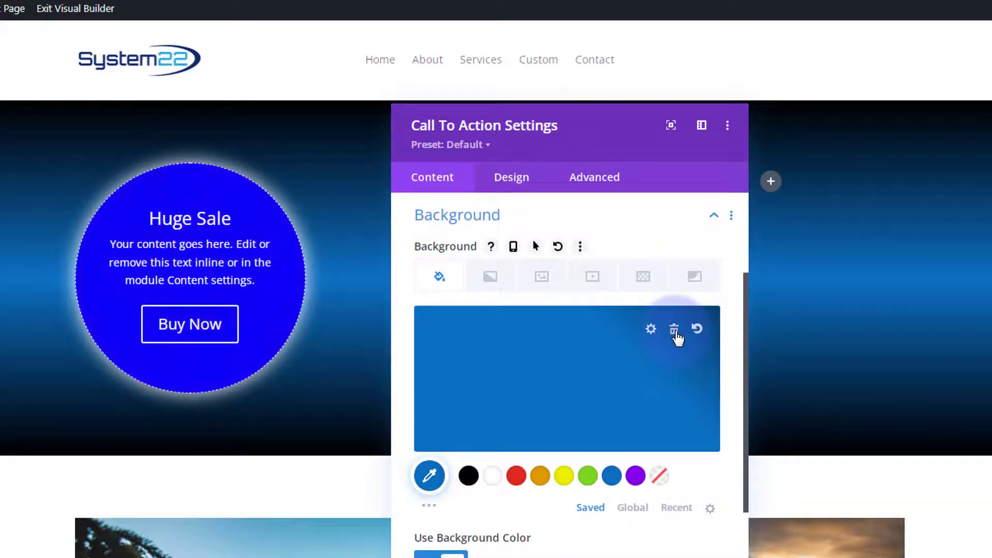
click(675, 331)
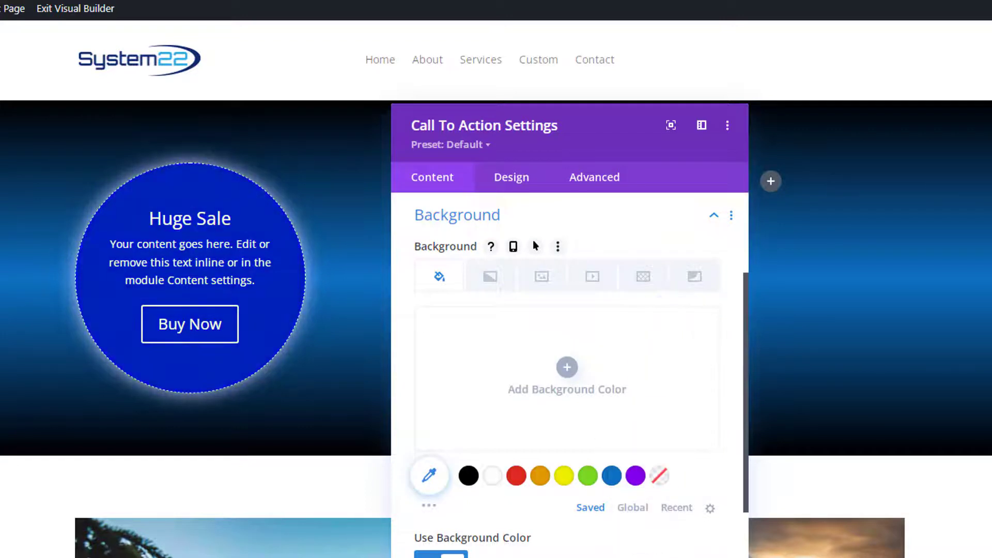
click(704, 555)
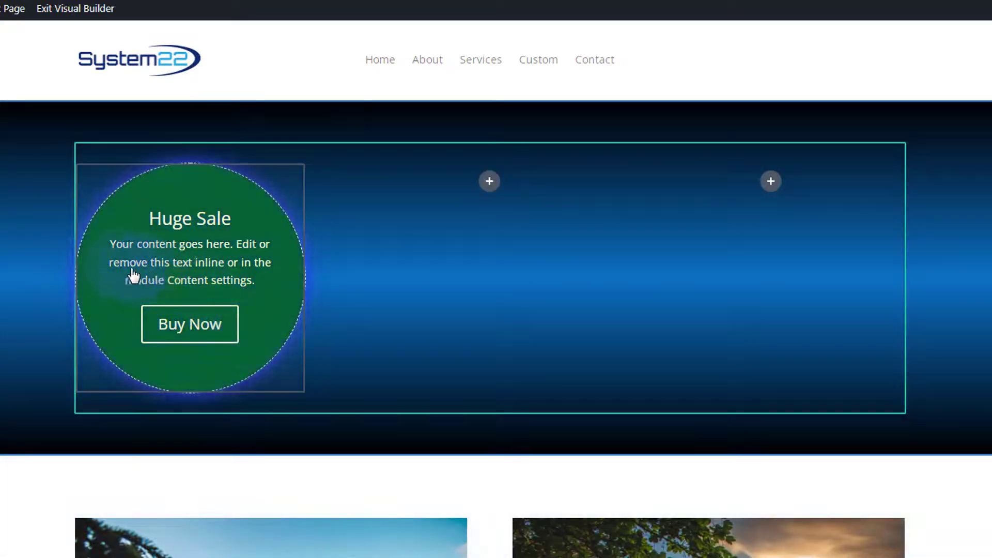
Duplicate the Huge Sale module twice and move one copy into the empty second column.
mouse_move(111, 214)
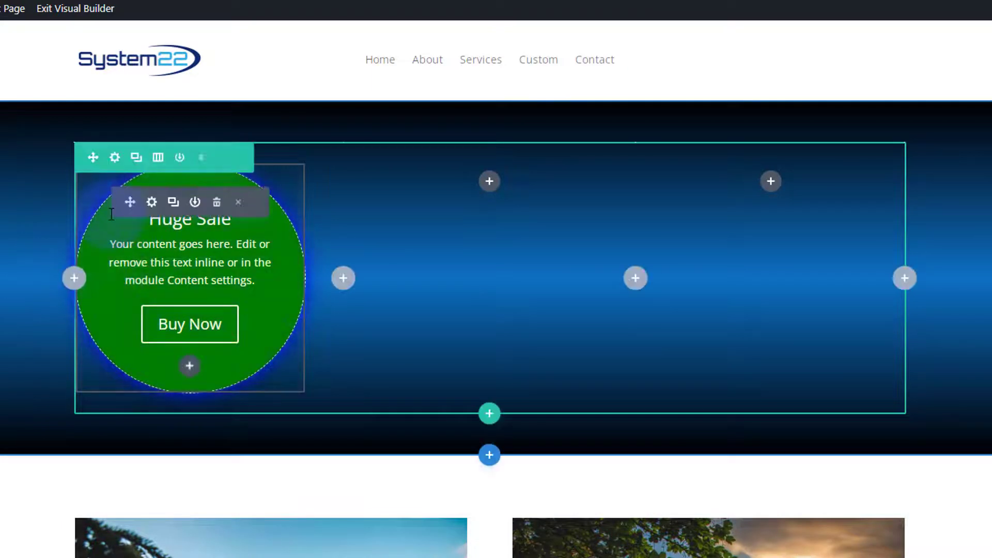
click(173, 203)
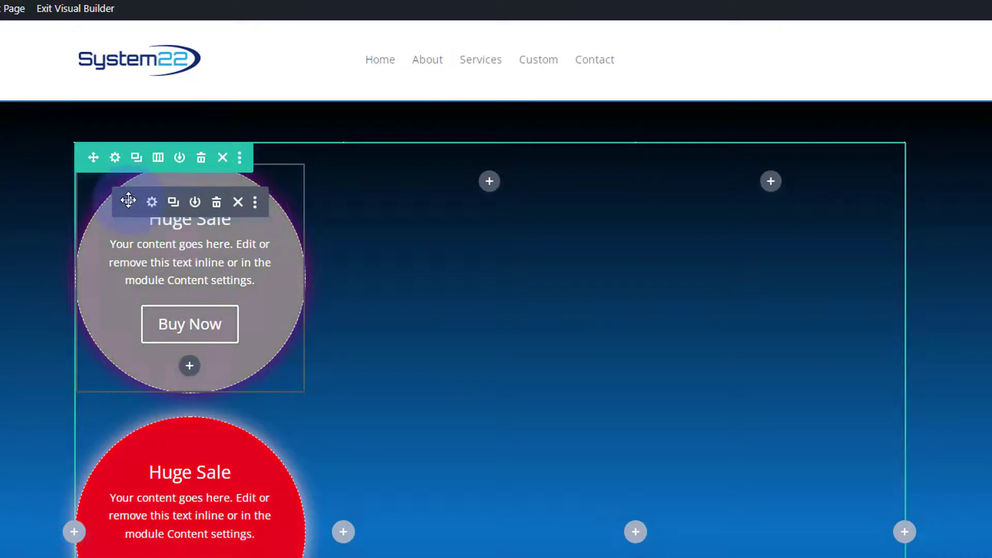
drag(130, 200, 476, 184)
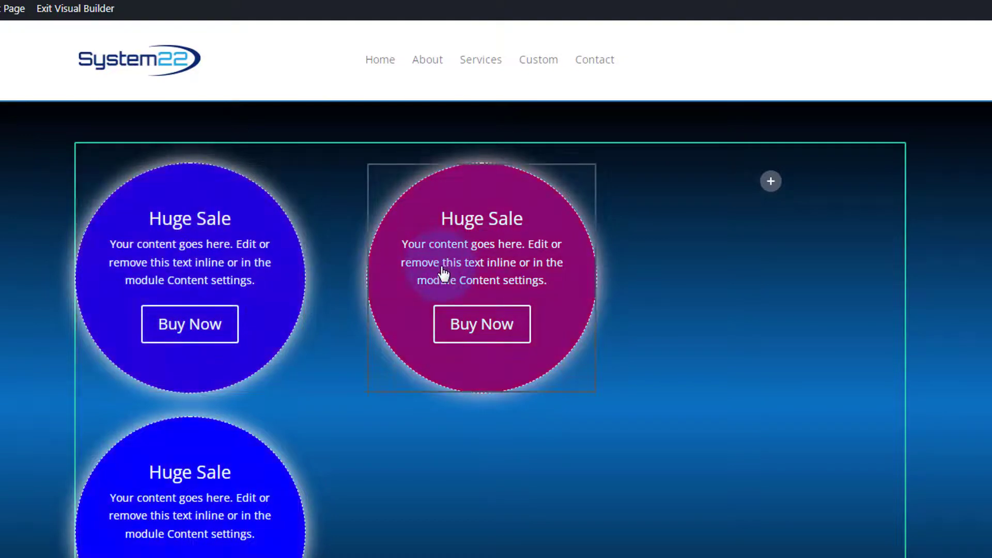
Set the second-column module's title to "80% Off", check its link settings, and save the module.
mouse_move(443, 272)
click(443, 202)
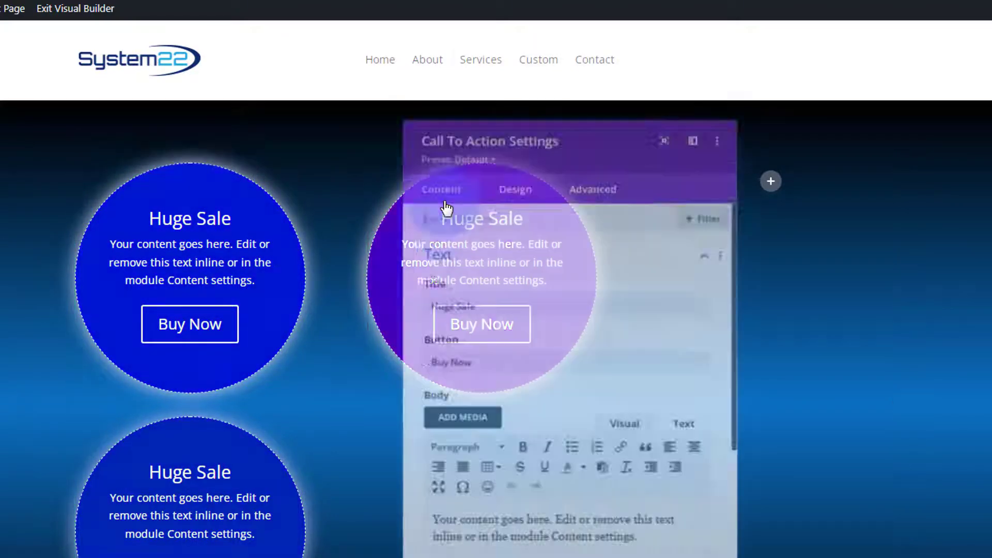
drag(475, 302, 421, 302)
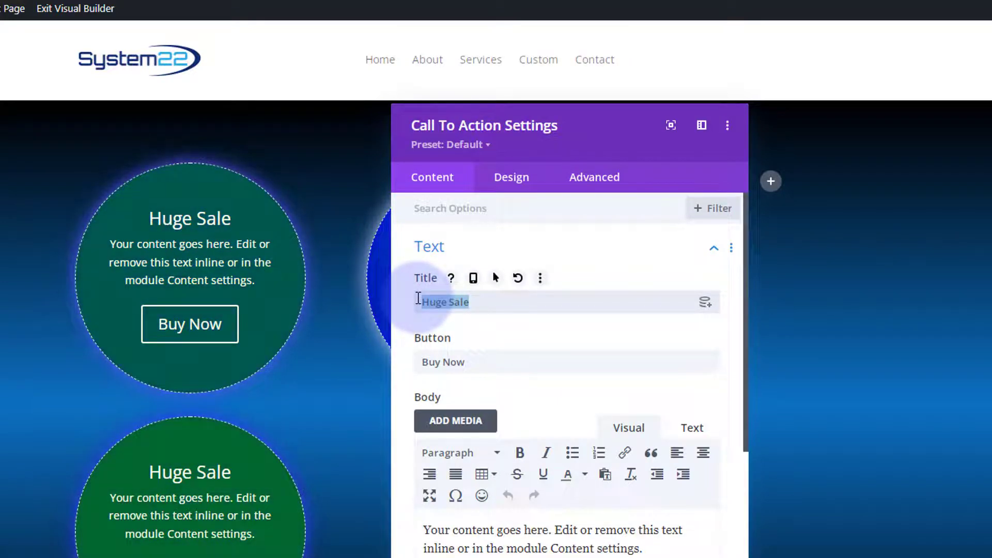
text(80% Off)
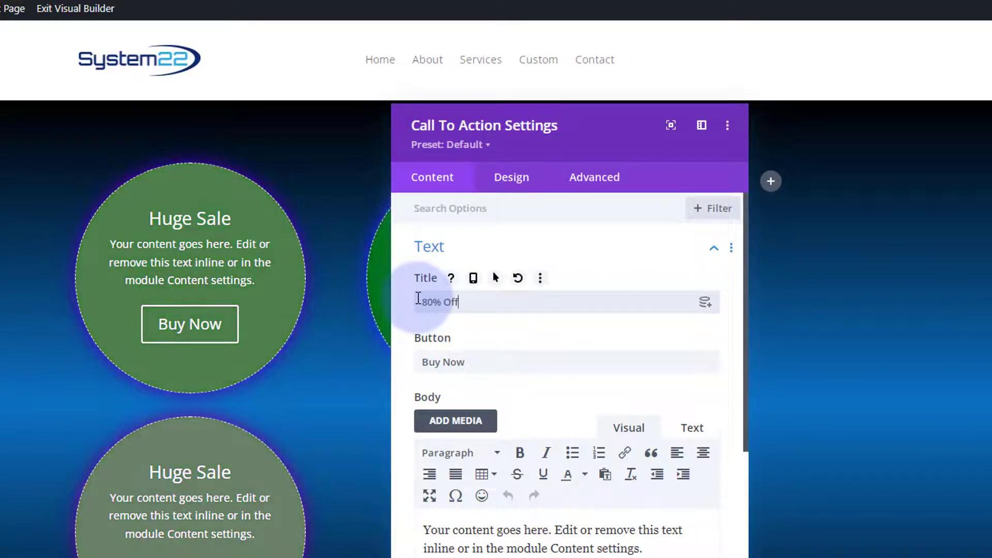
scroll(439, 364, down, 4)
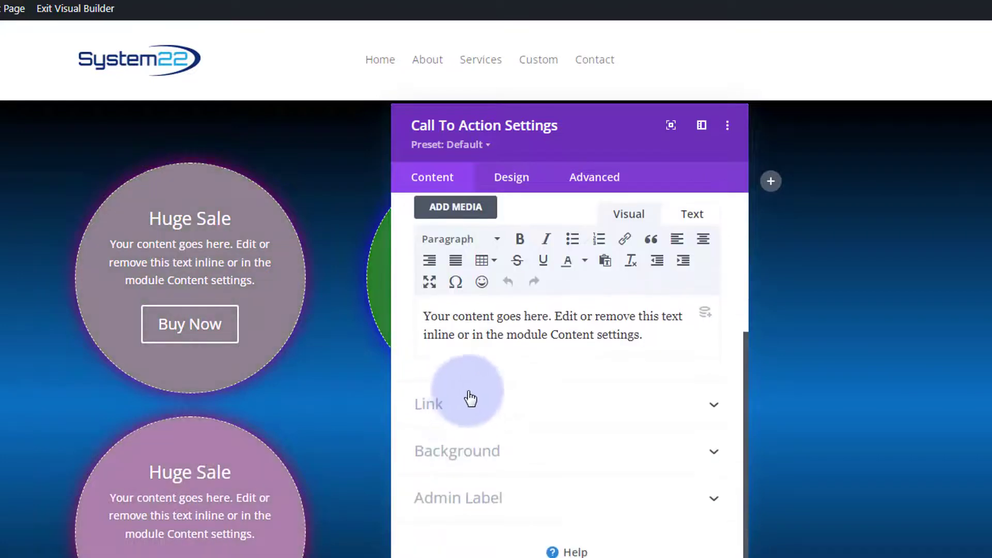
click(470, 398)
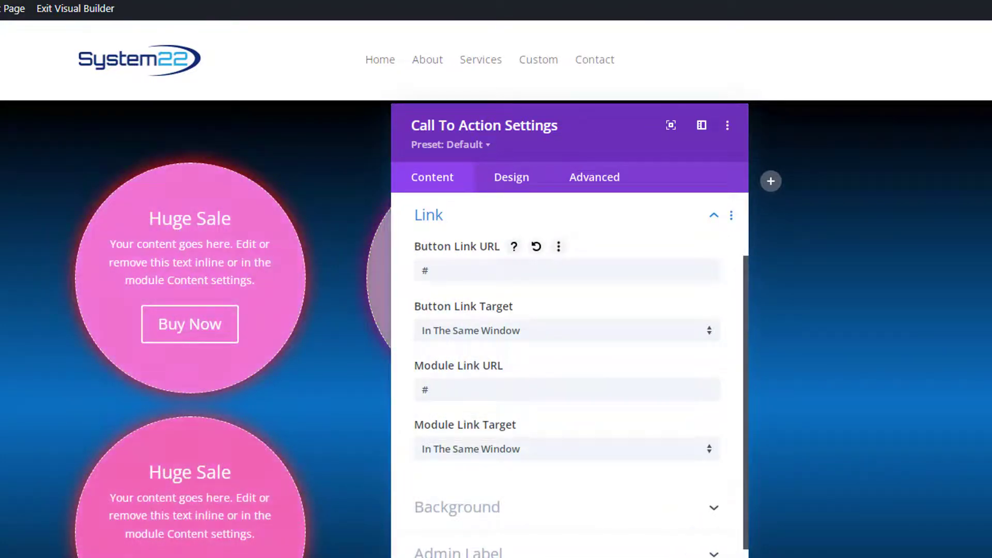
click(703, 557)
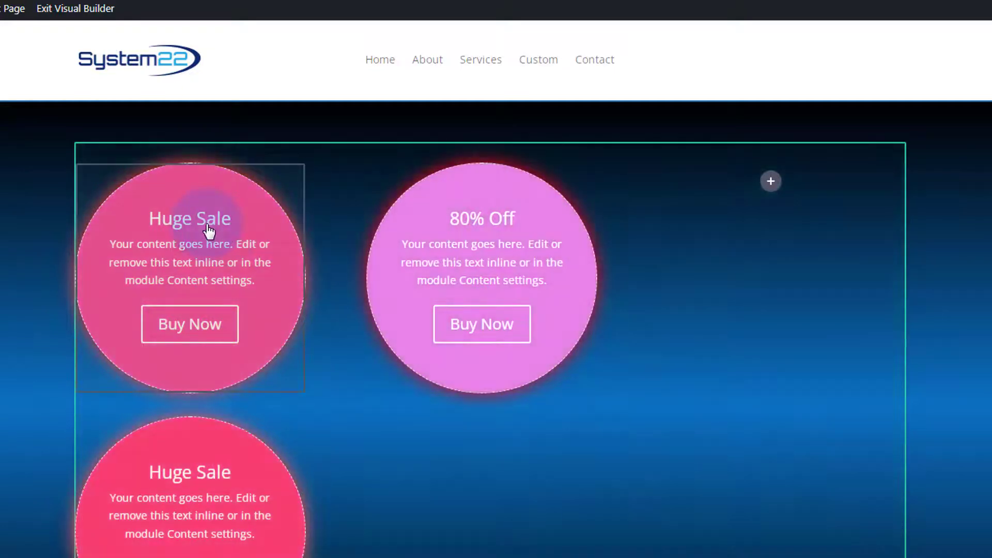
Move the extra Huge Sale copy into the third column, set its title to "Closing Sale", and save the module.
mouse_move(182, 221)
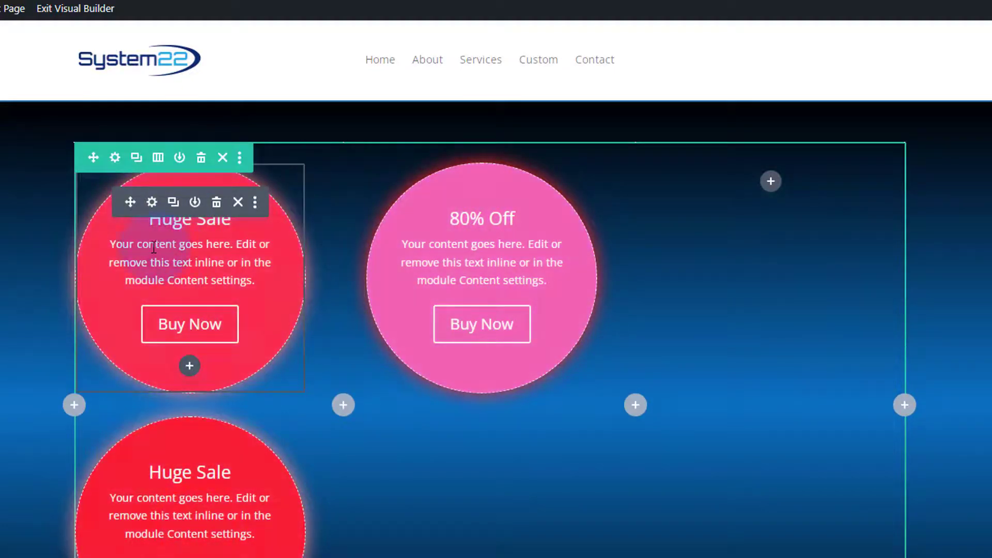
drag(129, 208, 777, 193)
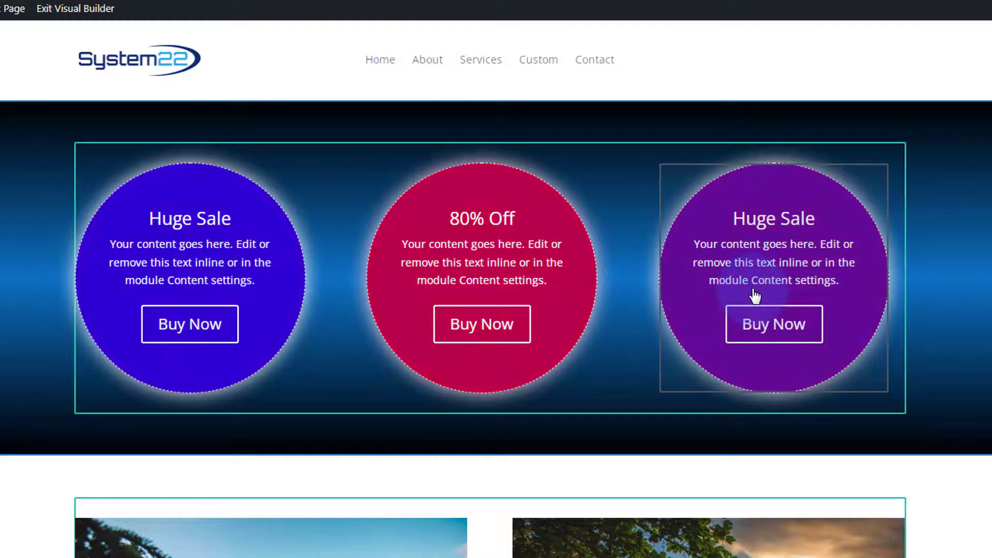
mouse_move(755, 296)
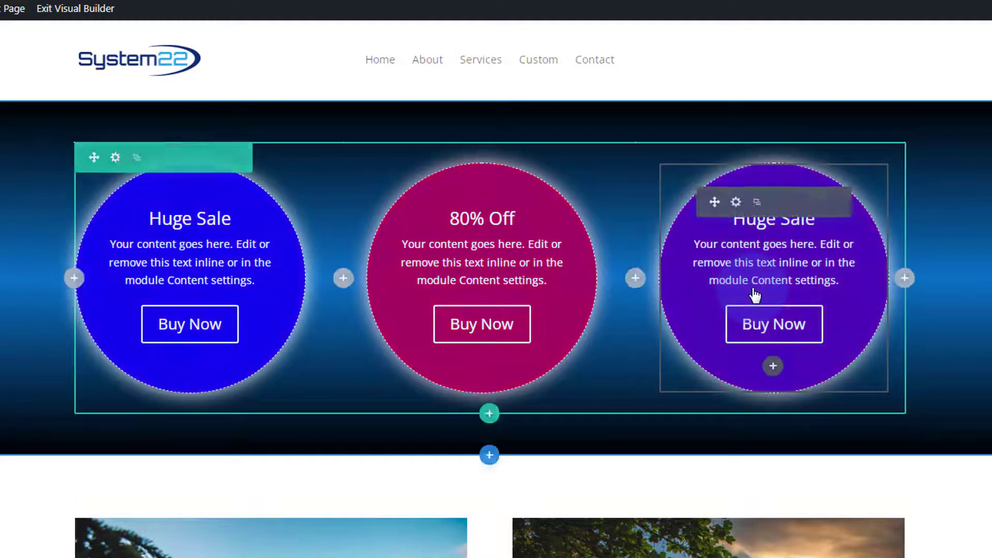
click(736, 202)
drag(474, 303, 404, 304)
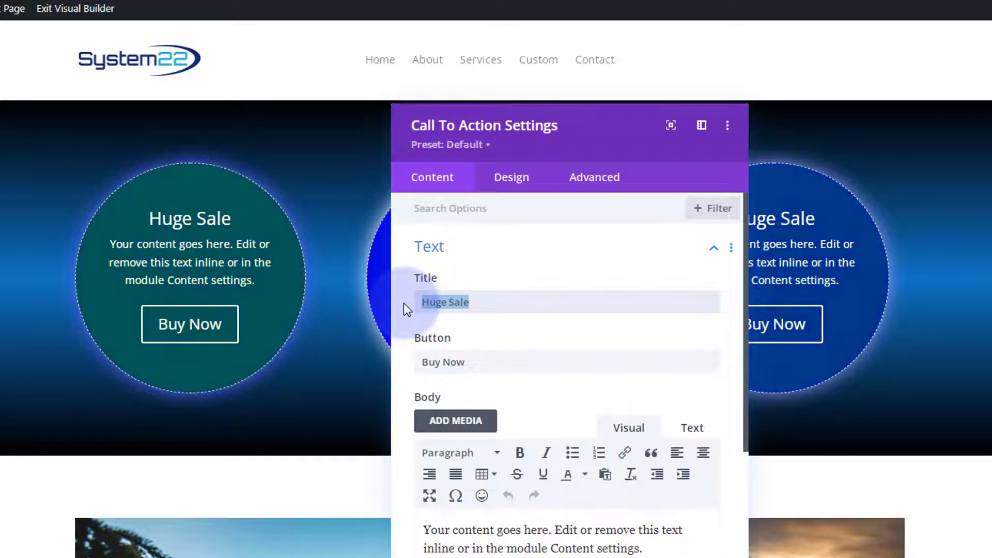
text(Closin)
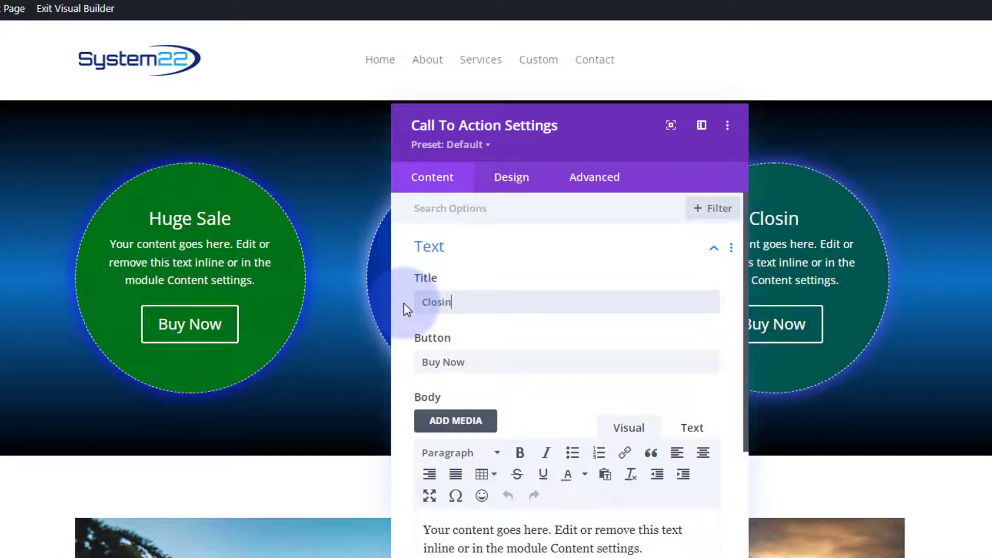
text(g Sale)
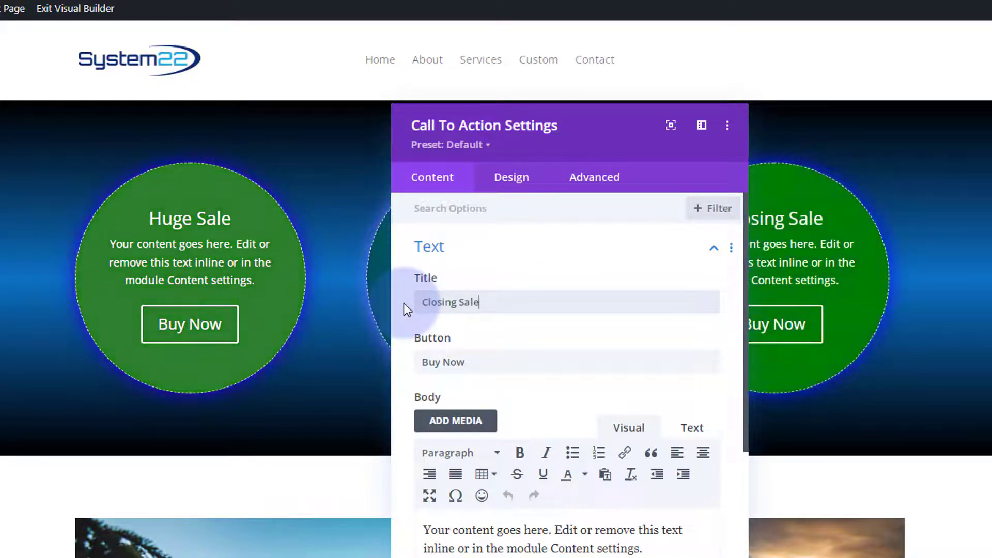
scroll(479, 463, down, 2)
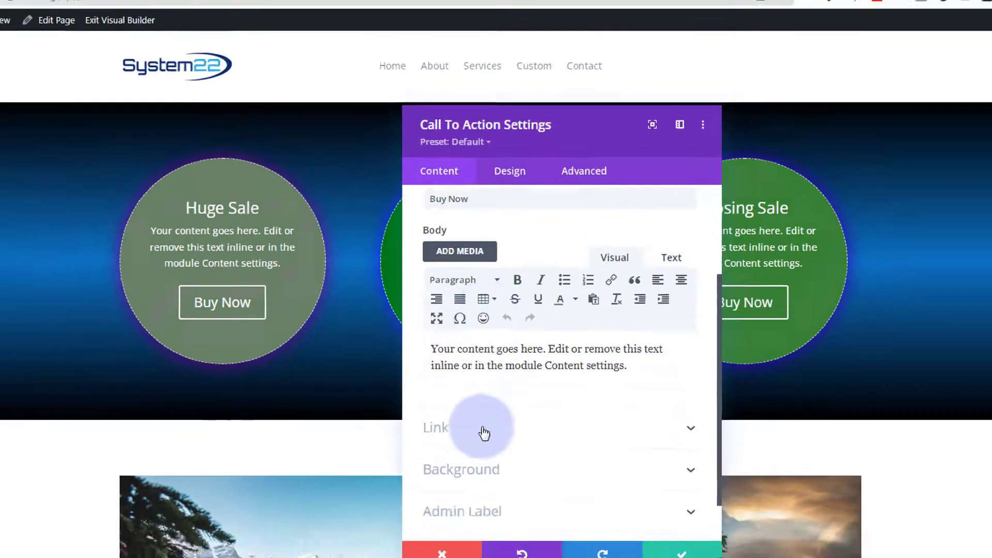
click(483, 432)
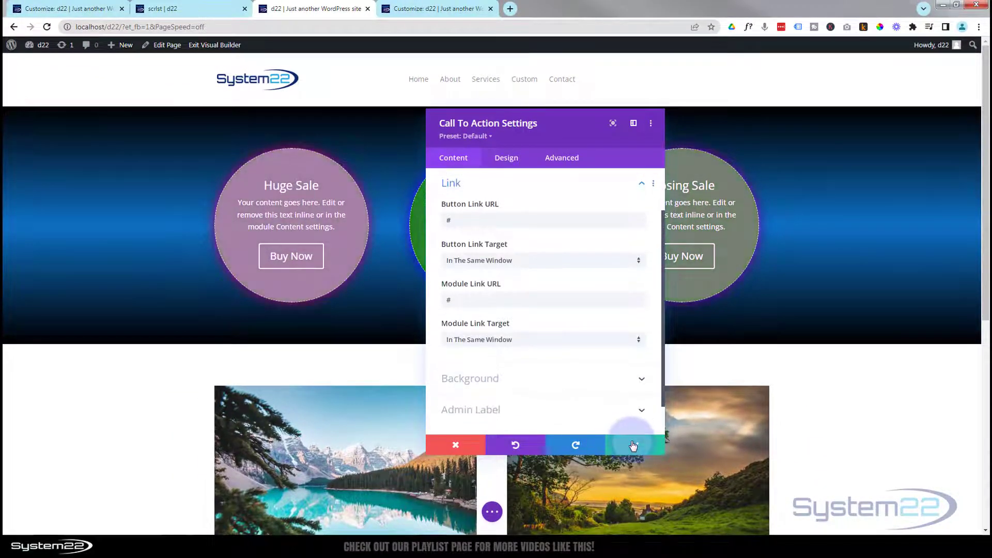
click(632, 446)
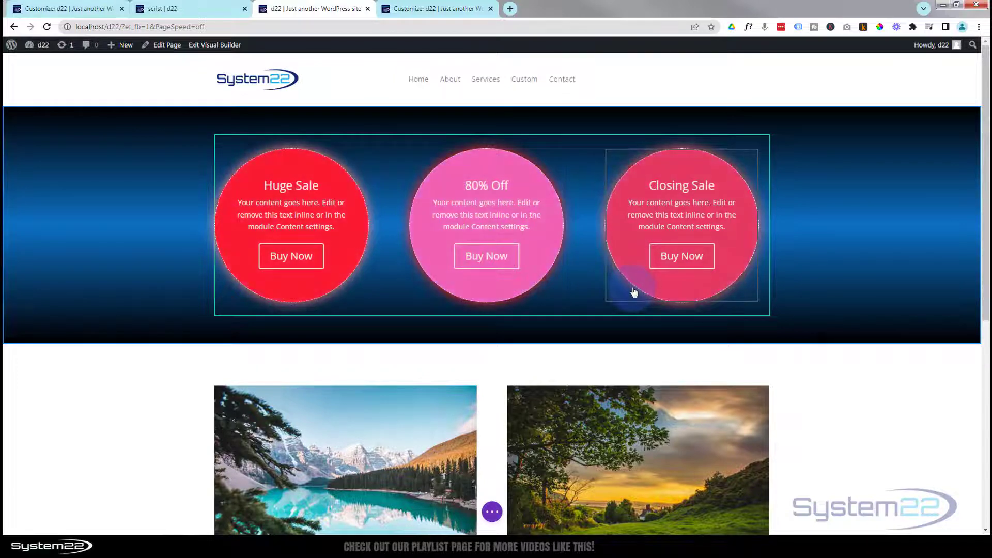
Save the page and exit the Visual Builder to view the three modules live.
click(492, 512)
click(948, 512)
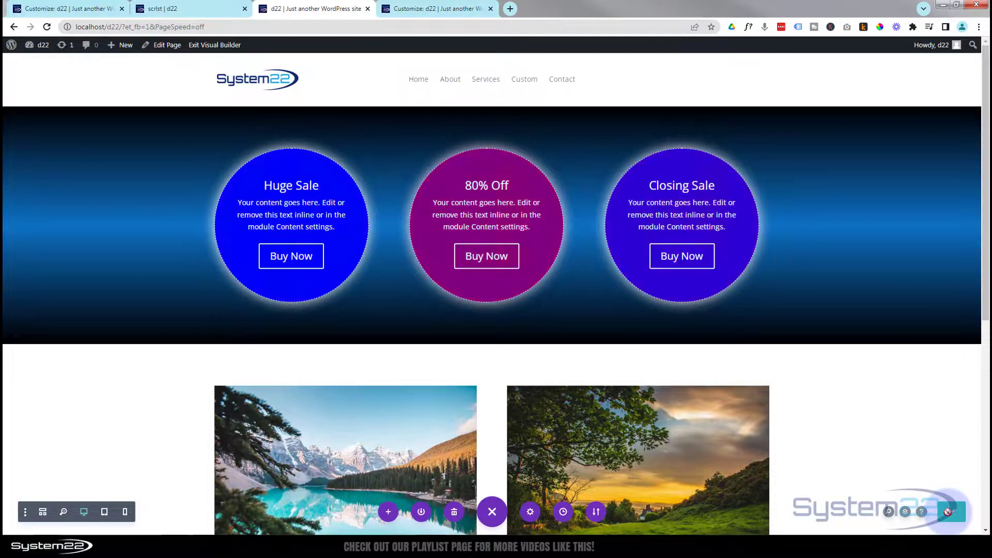
click(221, 48)
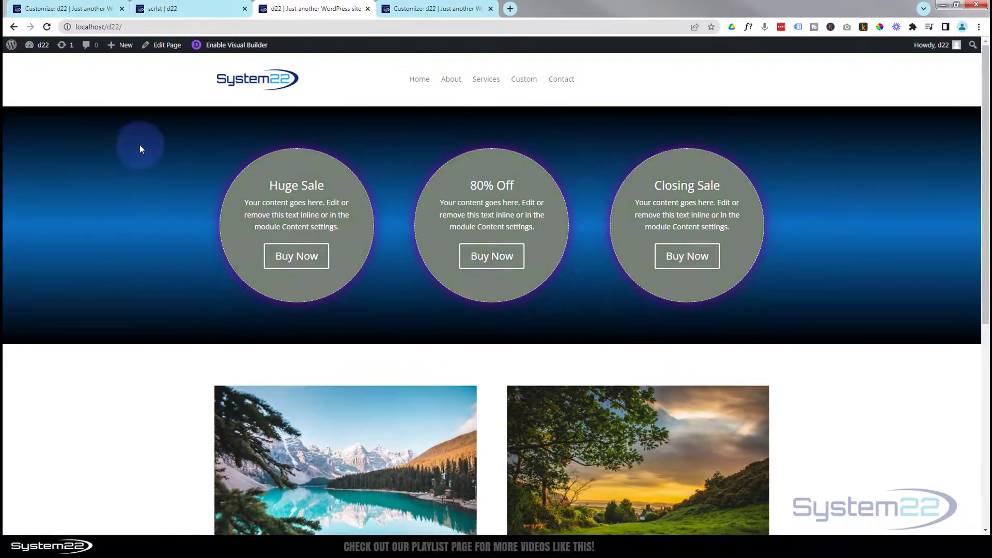
In the Additional CSS, copy the .colglow rule with its cglow keyframes and paste the duplicate below the existing code.
click(406, 11)
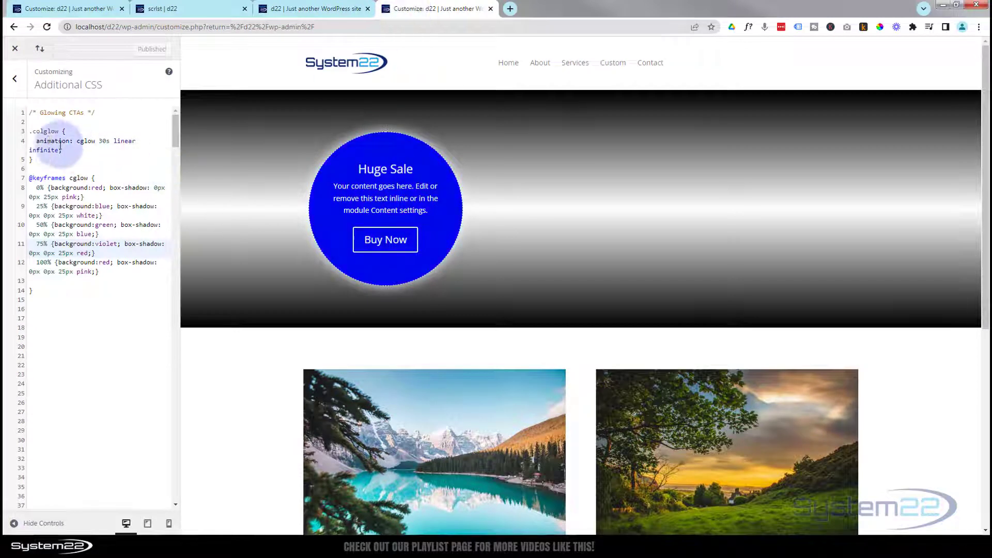
drag(28, 130, 71, 297)
key(ctrl+c)
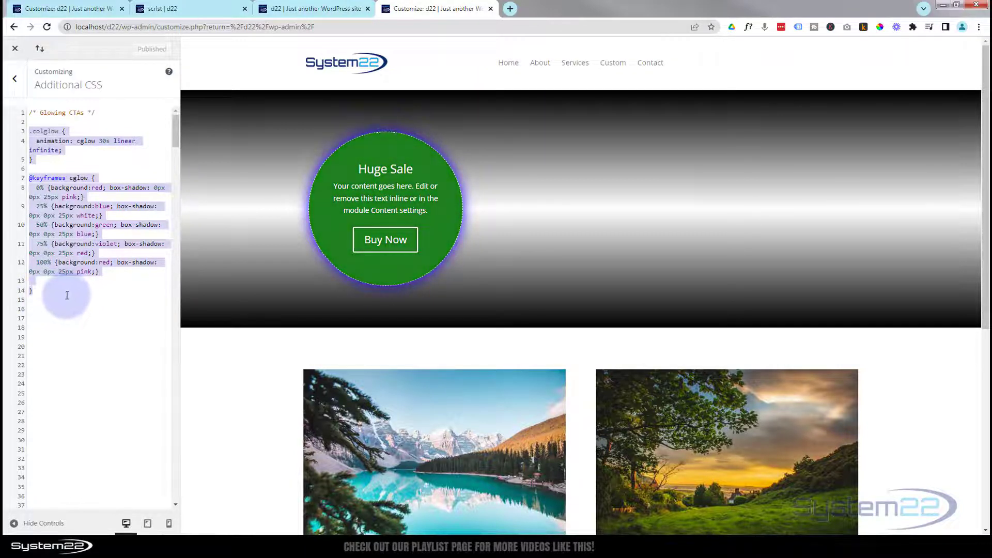
click(60, 292)
key(Return)
key(Return)
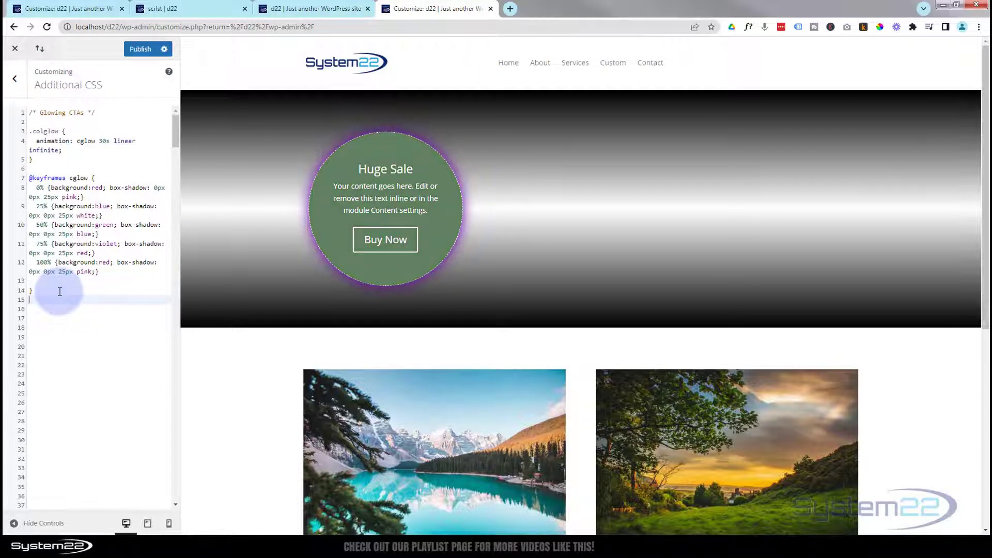
key(ctrl+v)
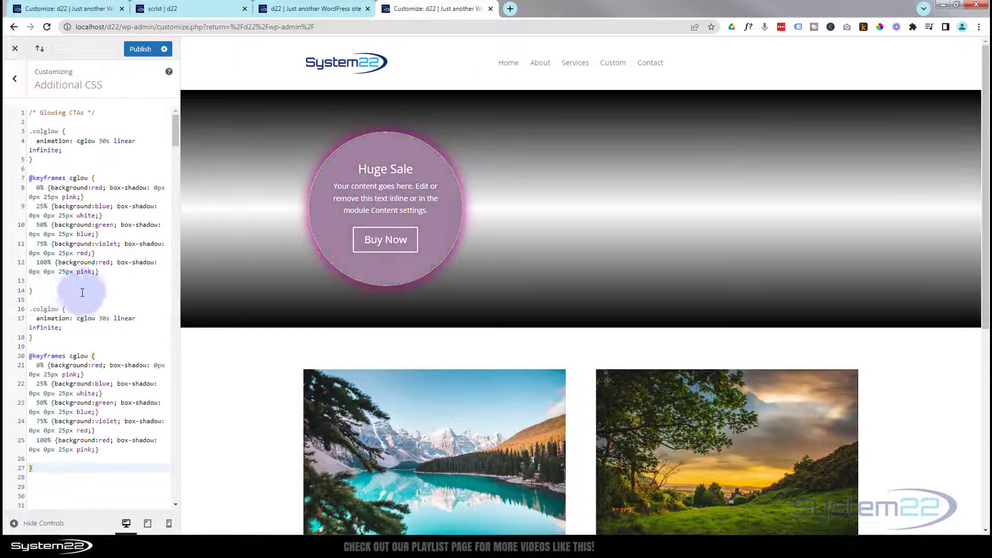
Rename the duplicated rule to .colglow2 and change both its animation name and its keyframes name to cglow2.
scroll(78, 289, down, 4)
click(58, 155)
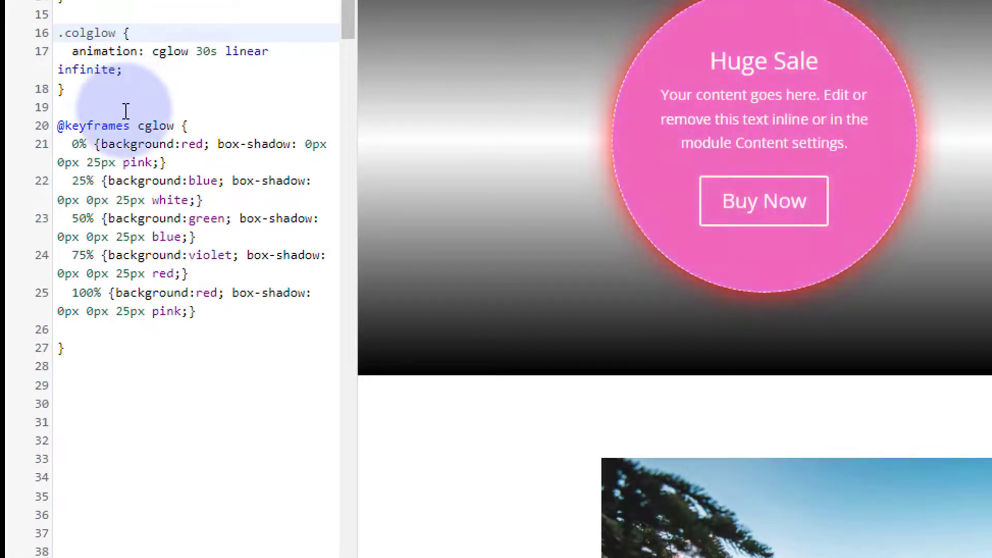
text(2)
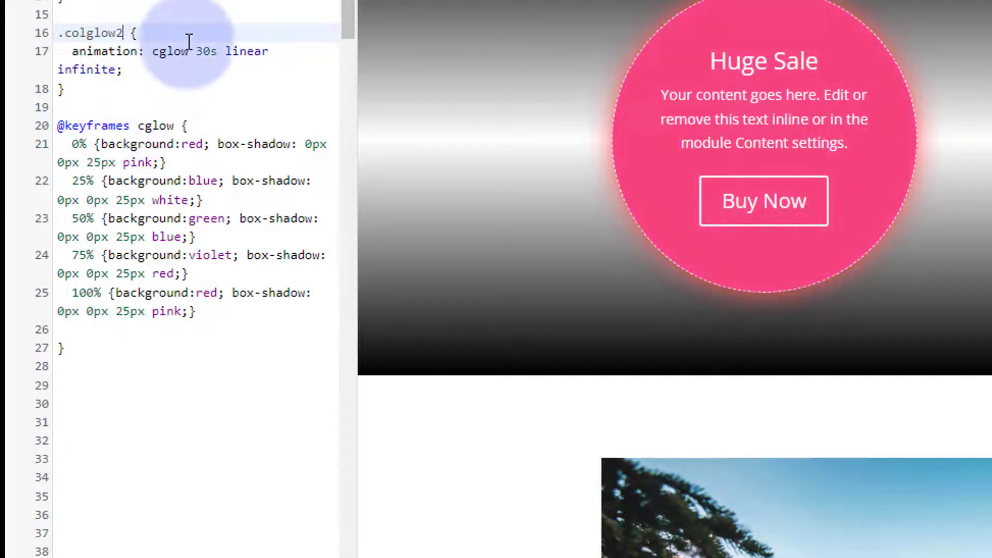
click(190, 52)
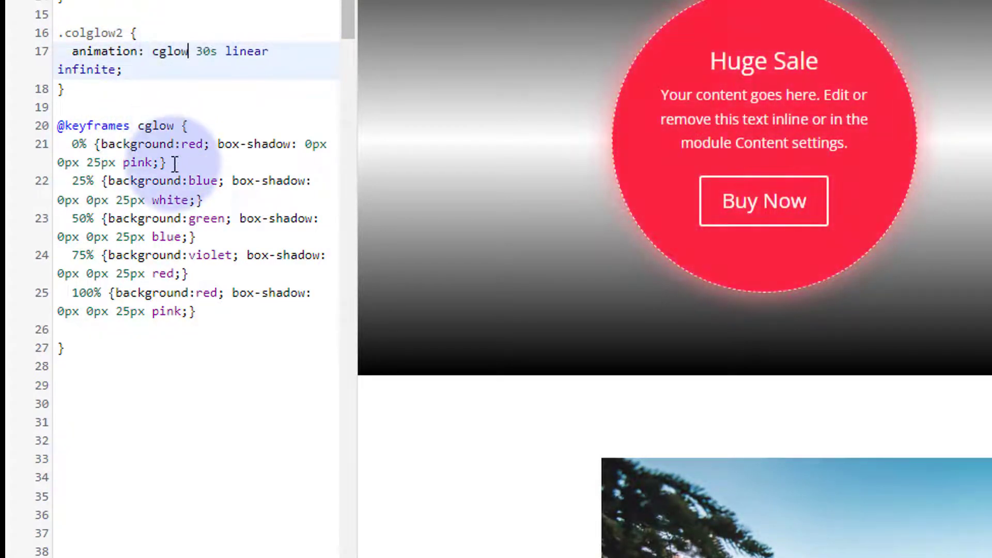
text(2)
click(177, 123)
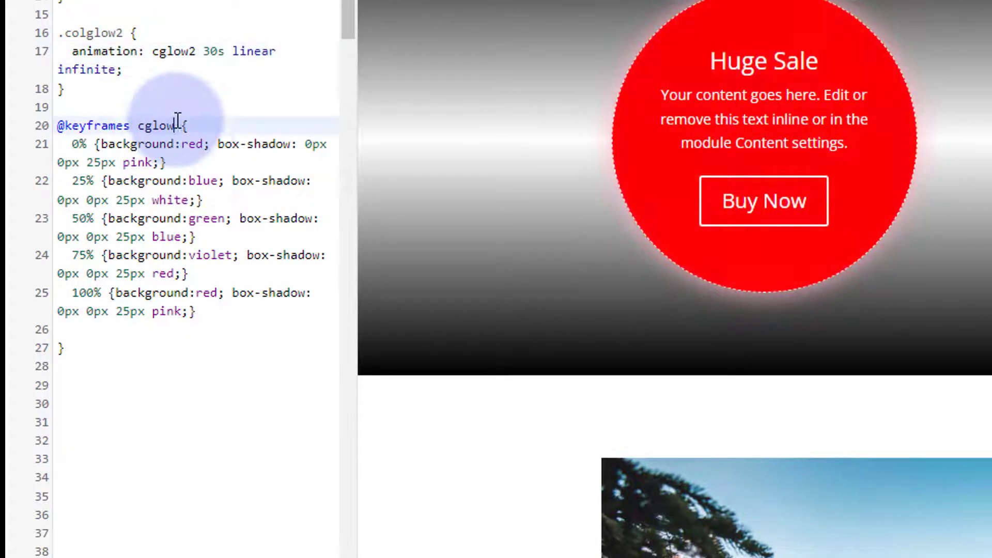
text(2)
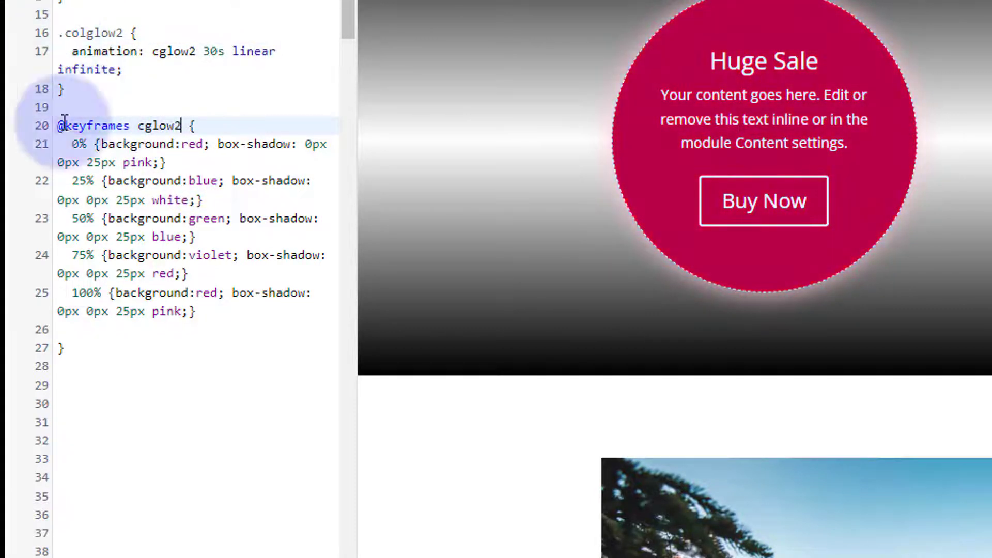
Paste another copy of the .colglow rule and its keyframes below the cglow2 block.
click(70, 348)
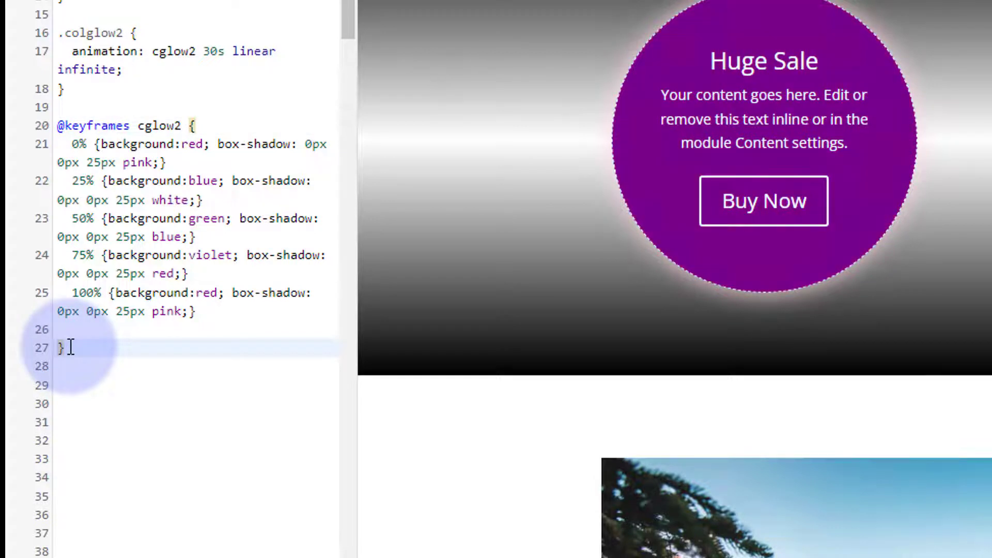
key(Down)
key(Down)
key(ctrl+v)
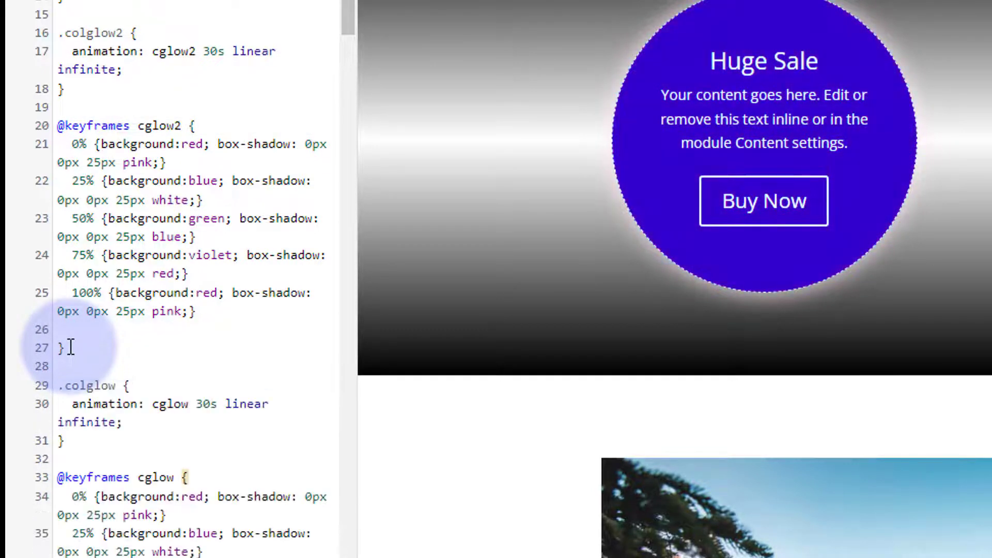
Rename the newly pasted rule to .colglow3 and change both its animation name and its keyframes name to cglow3.
scroll(155, 361, down, 2)
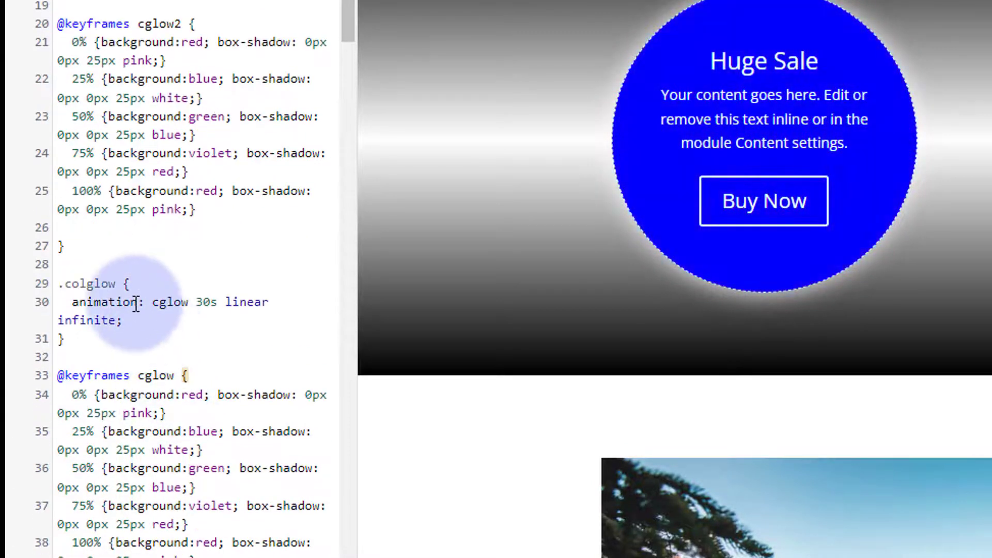
click(118, 283)
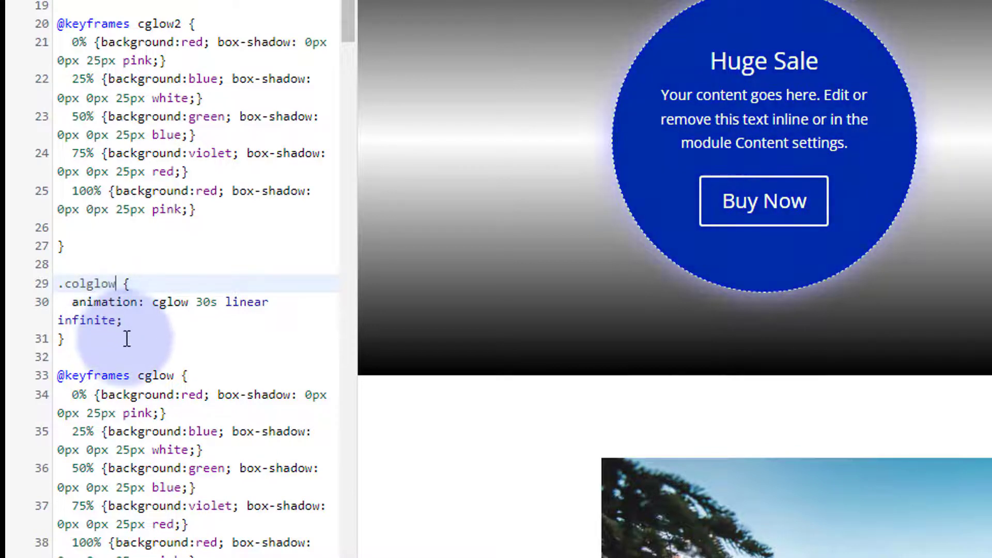
text(3)
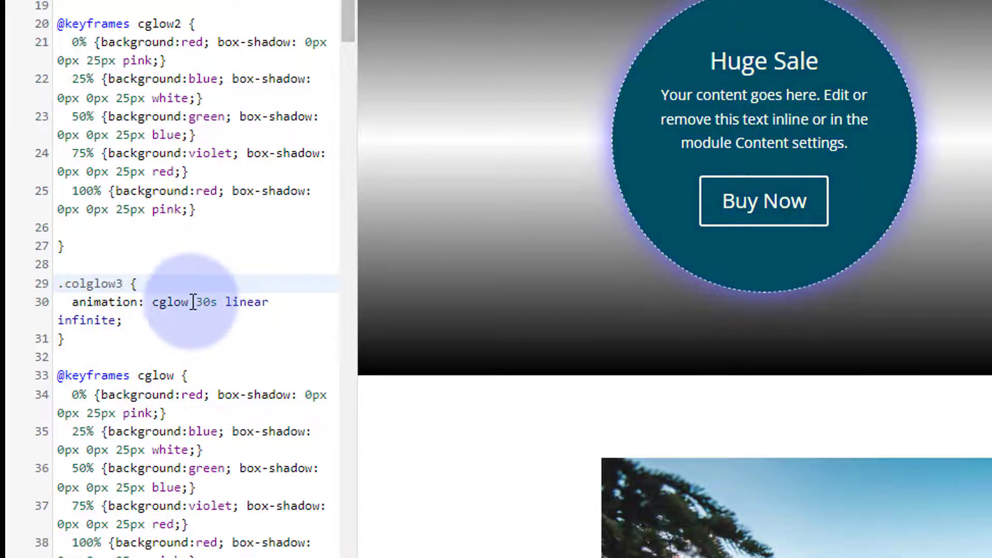
click(190, 301)
text(3)
click(181, 376)
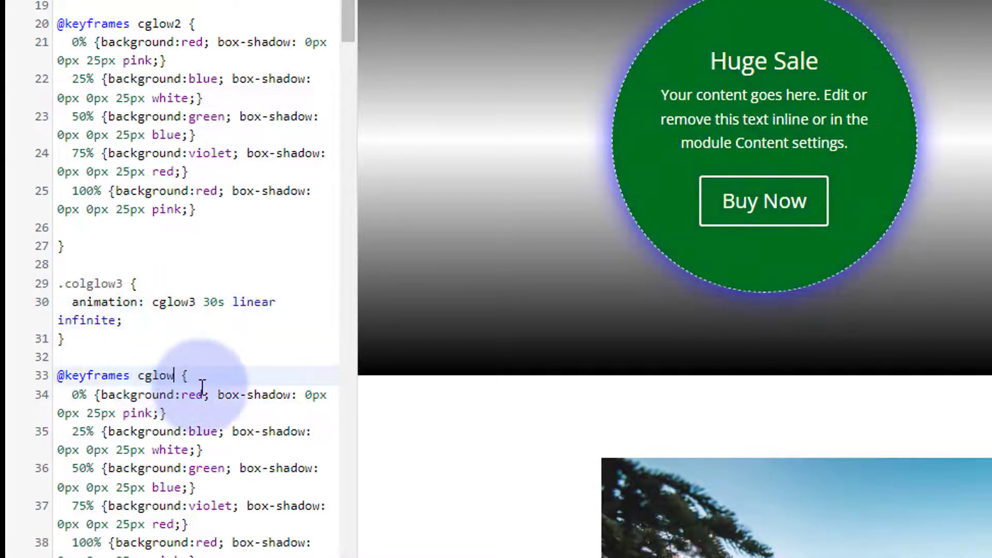
text(3)
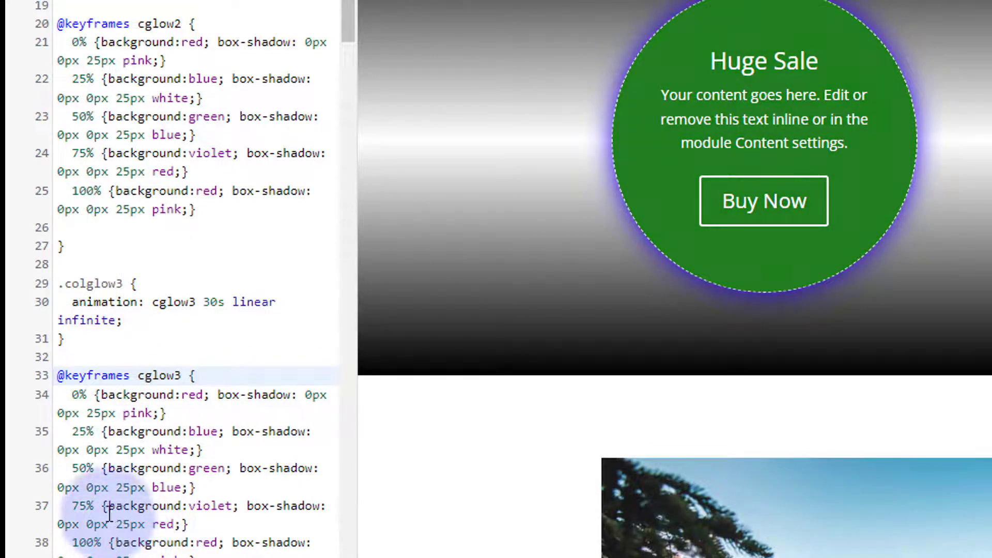
In the cglow2 keyframes, set the 0% background to blue and the 25% background to purple.
scroll(191, 237, up, 2)
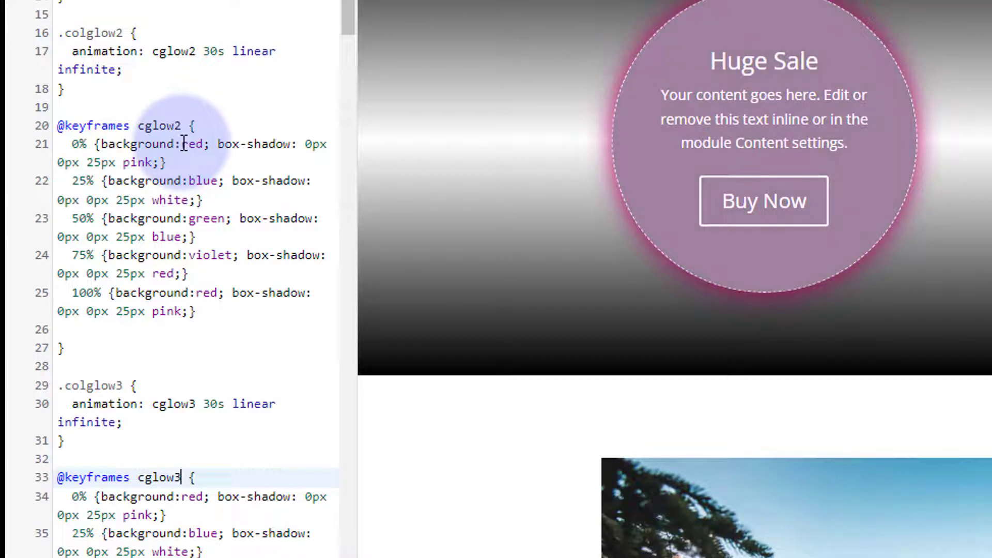
drag(183, 144, 202, 144)
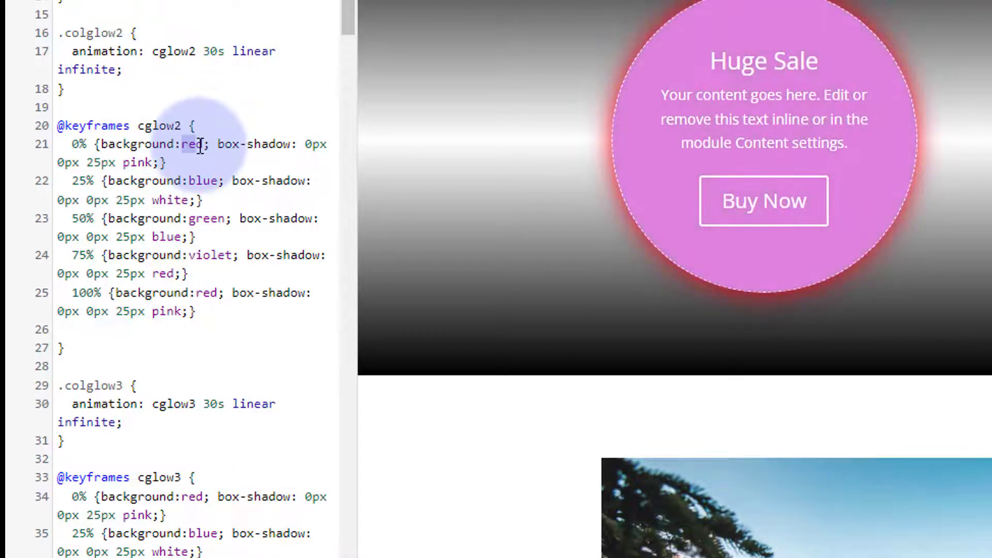
text(blue)
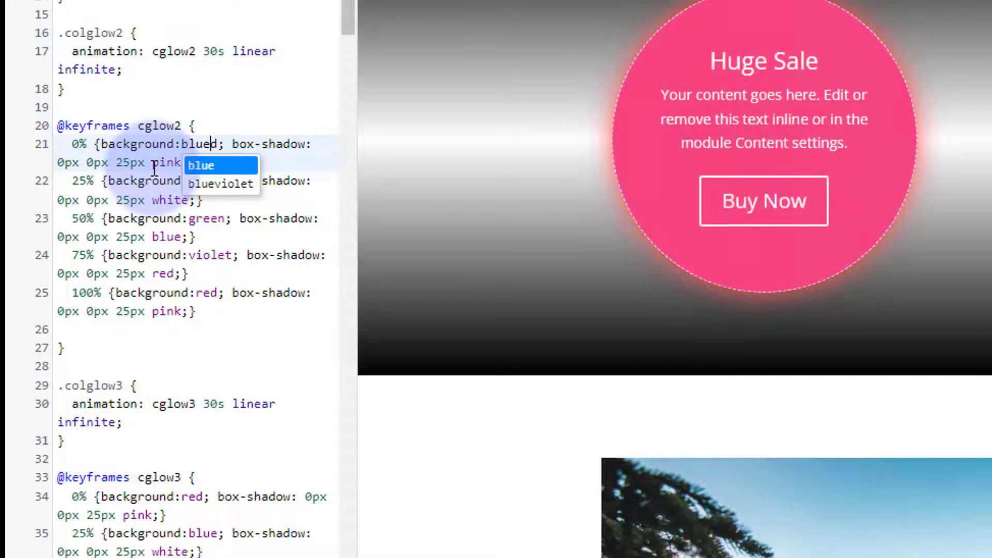
key(Return)
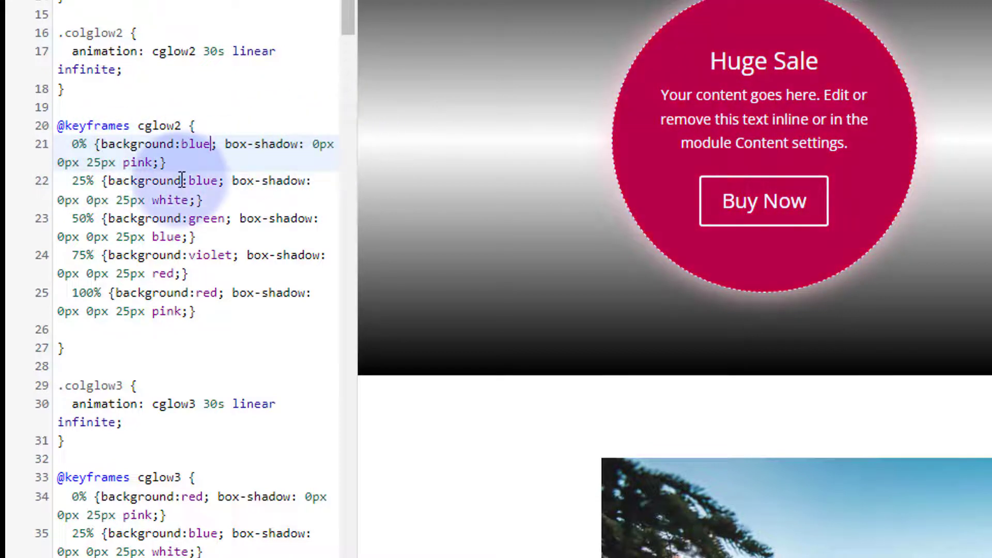
drag(191, 180, 216, 180)
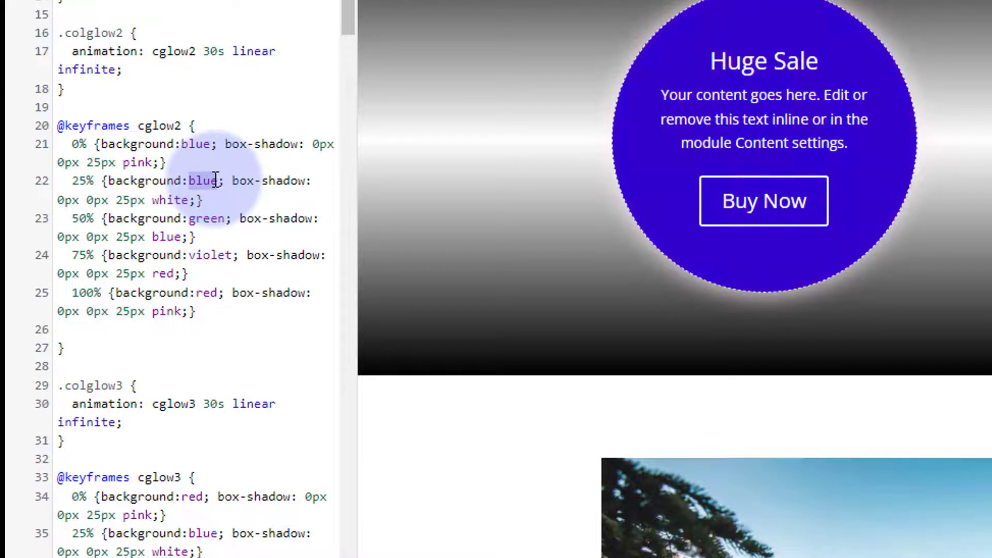
key(BackSpace)
text(p)
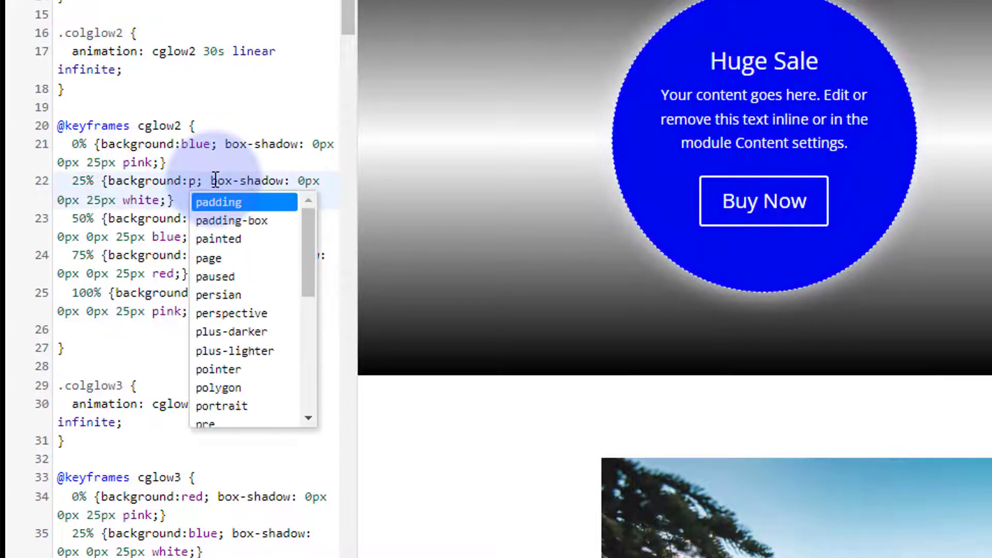
text(urpl)
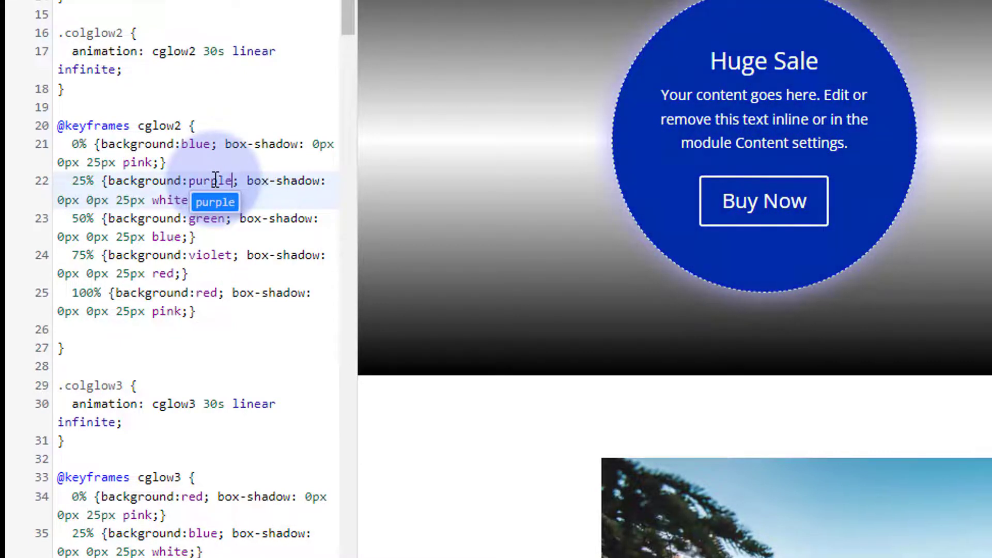
text(e)
Set the 50% background in the cglow2 keyframes to red, removing any leftover letter.
click(193, 221)
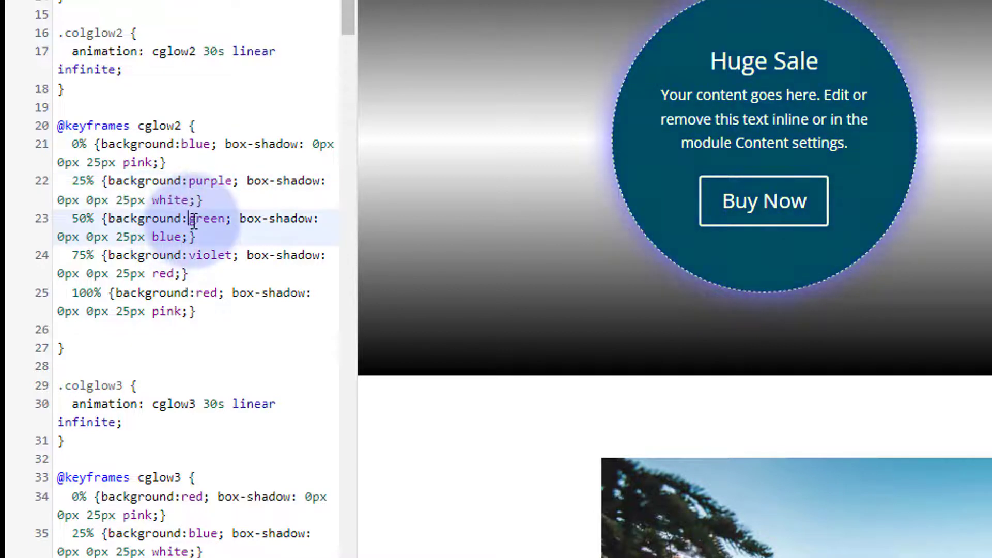
drag(194, 221, 223, 219)
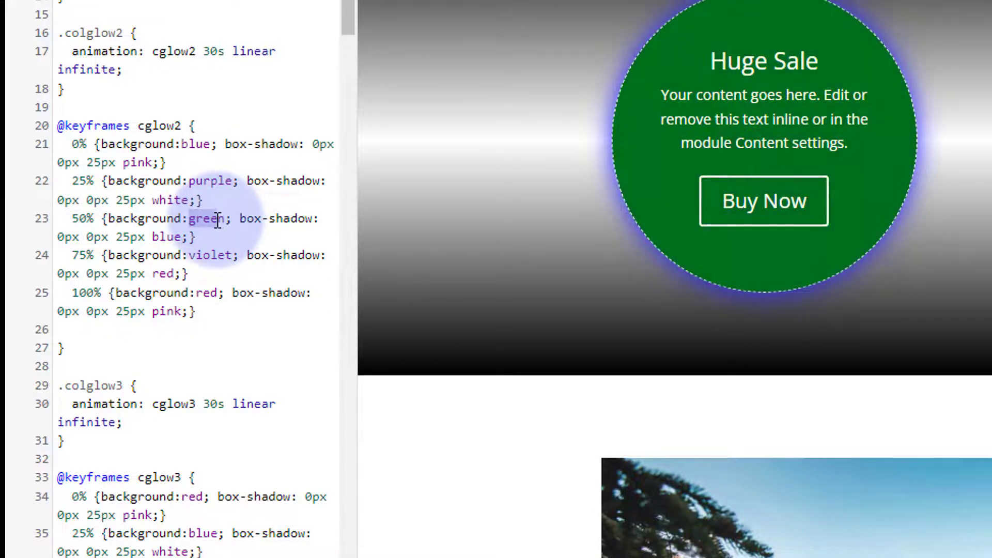
text(red)
click(229, 285)
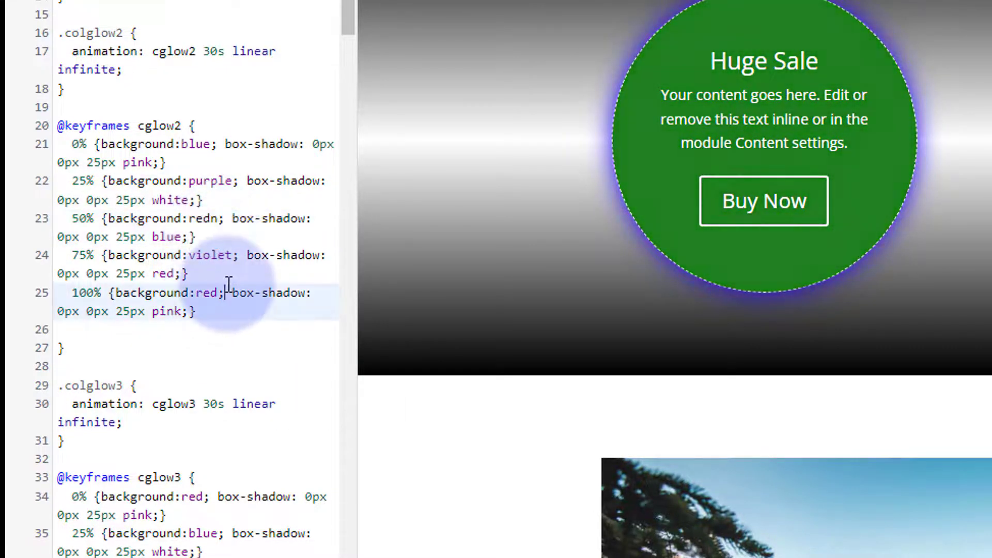
click(213, 218)
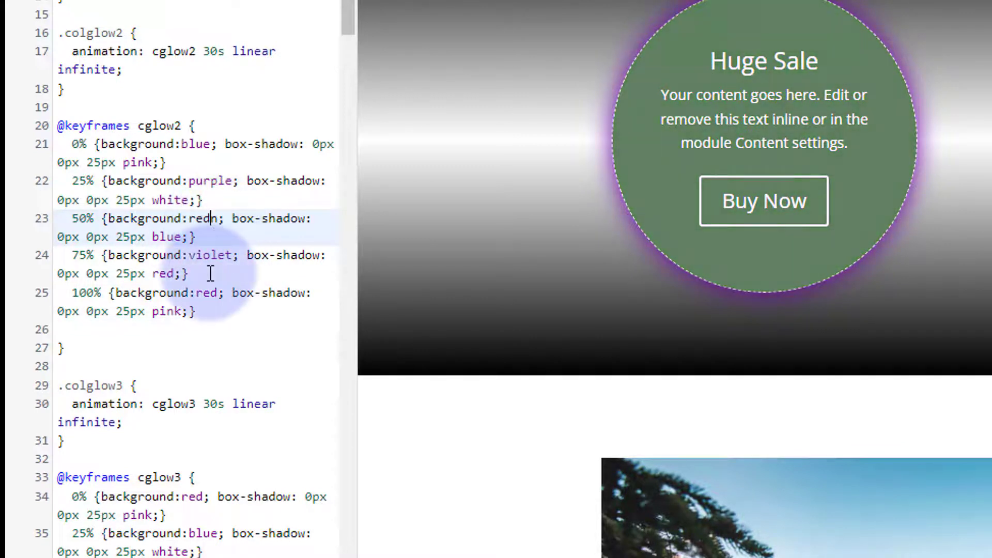
key(Delete)
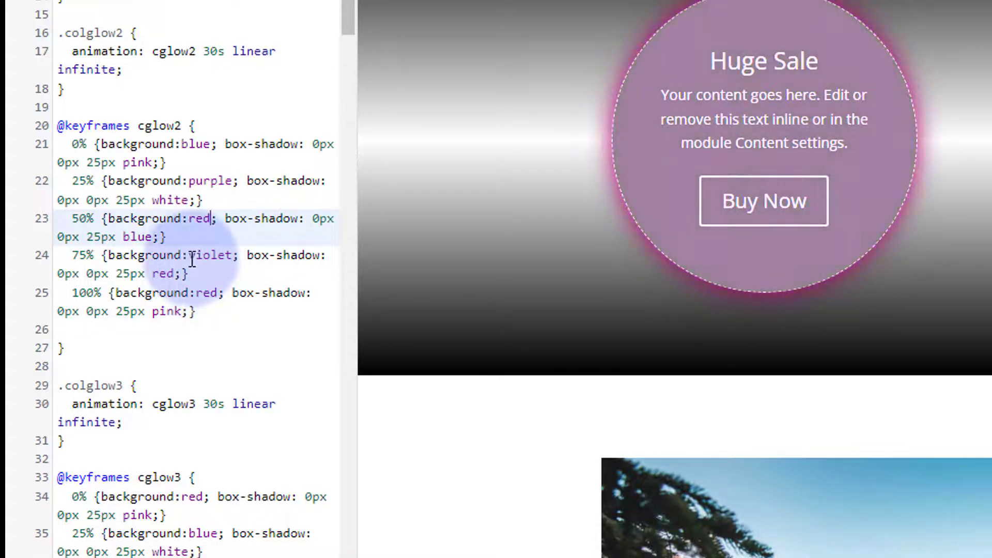
In the cglow2 keyframes, set the 75% background to green and the 100% background to blue.
drag(192, 260, 231, 259)
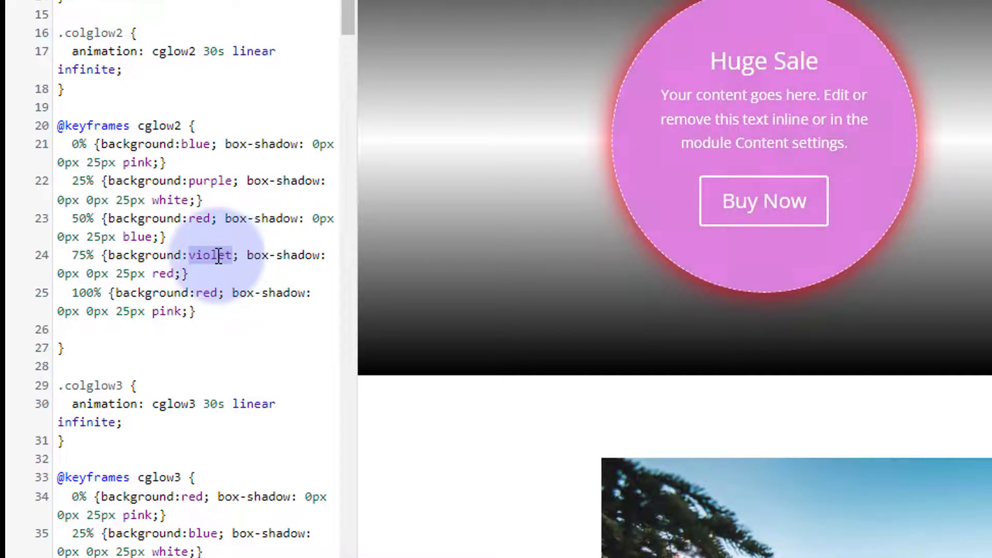
text(green)
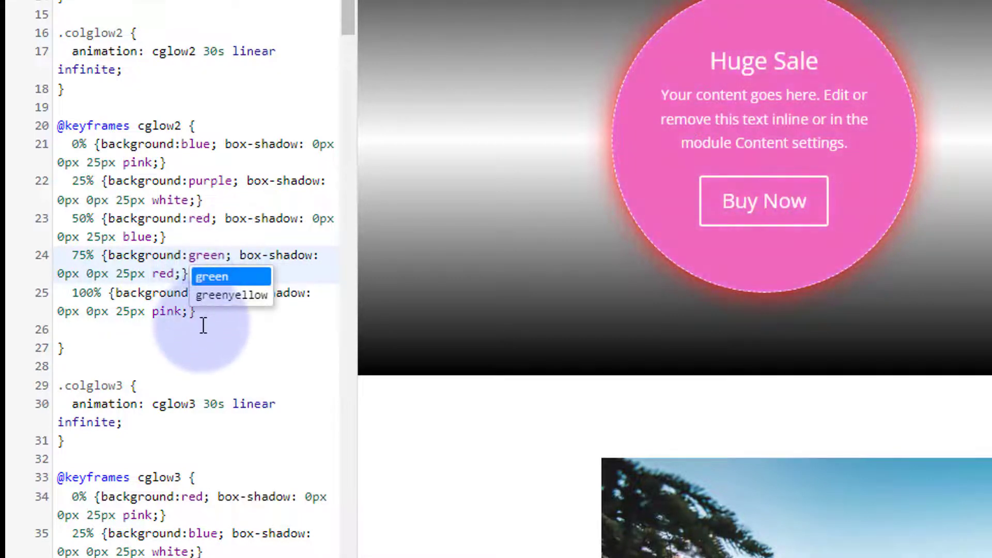
click(204, 325)
drag(197, 293, 218, 294)
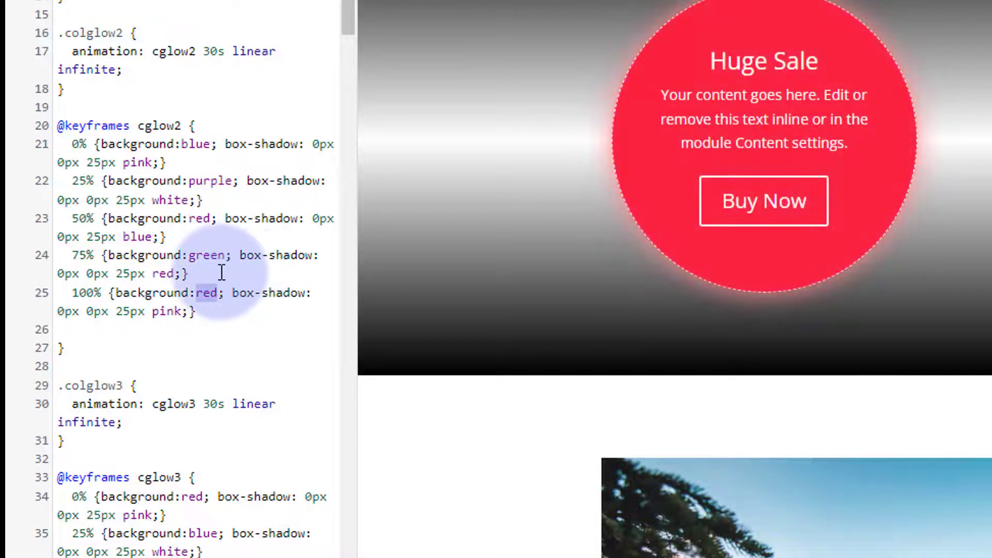
text(blu)
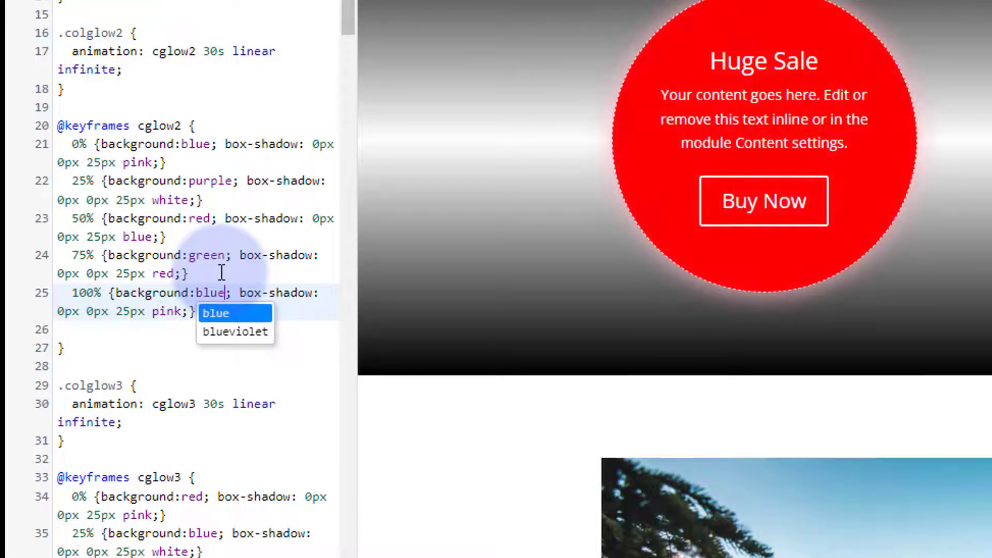
click(186, 347)
In the cglow3 keyframes, set the 0% background to green and the 25% background to orange.
scroll(187, 344, down, 4)
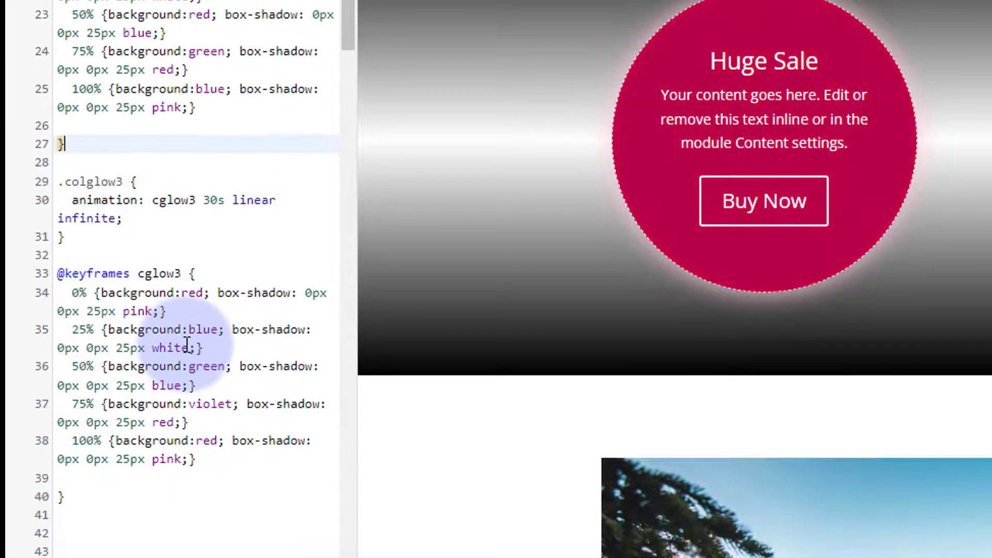
click(199, 298)
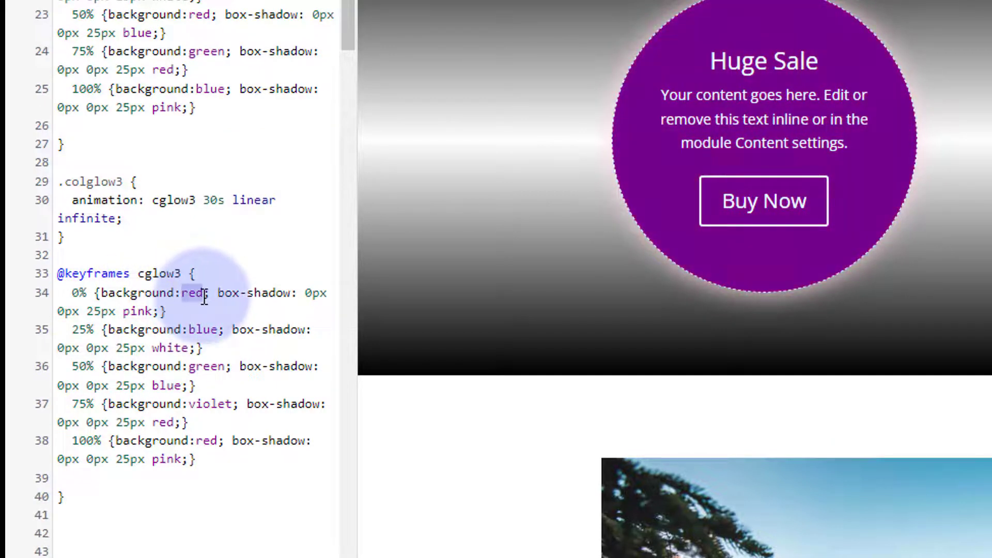
text(gree)
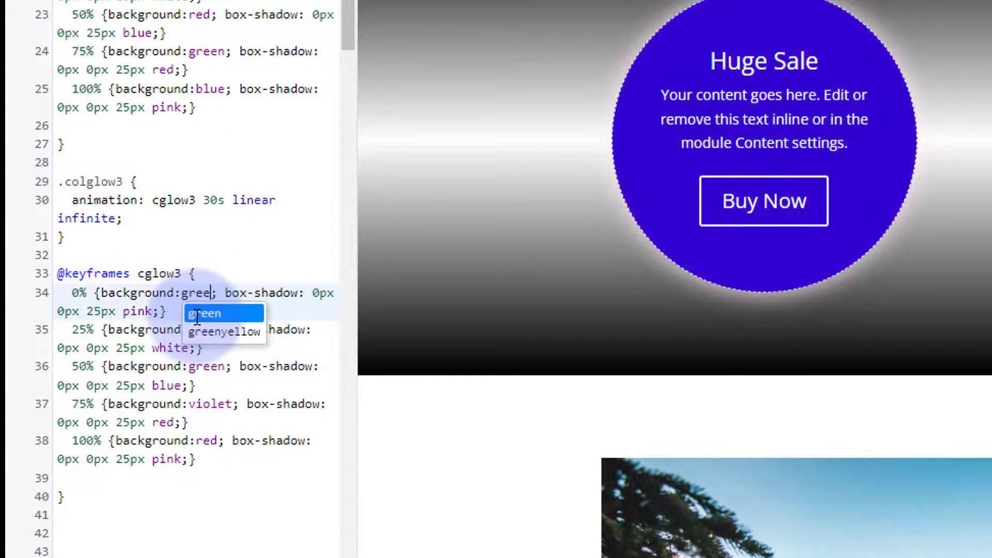
text(n)
click(204, 534)
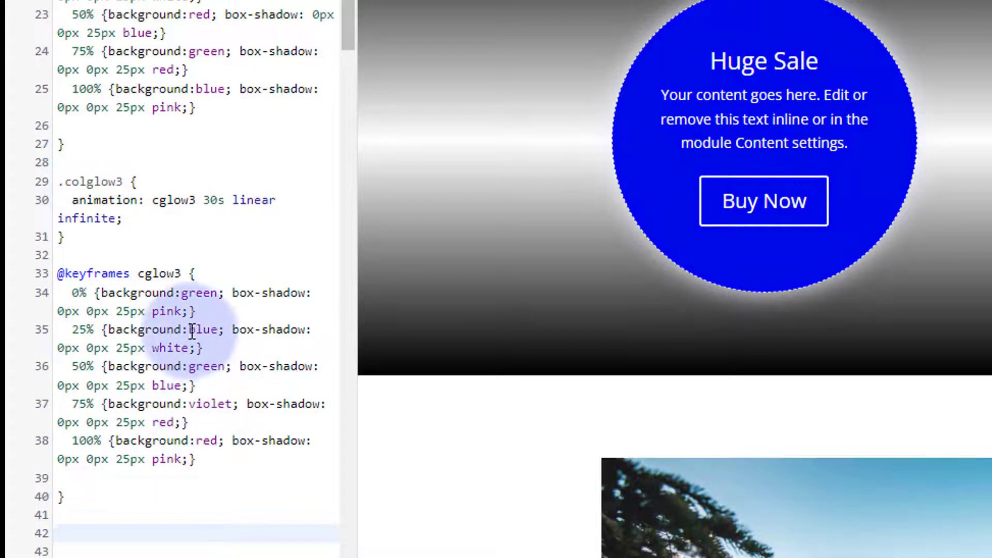
drag(190, 328, 218, 327)
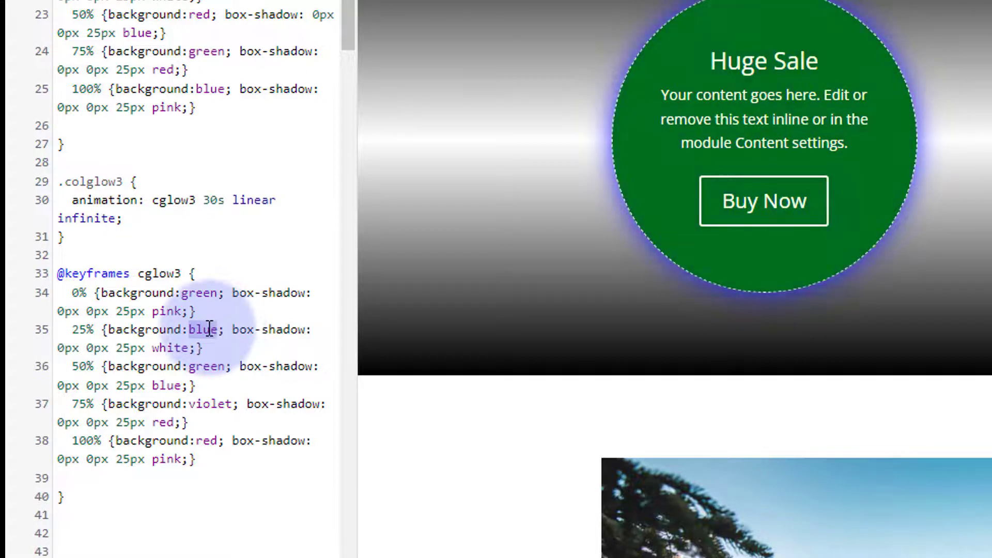
text(oran)
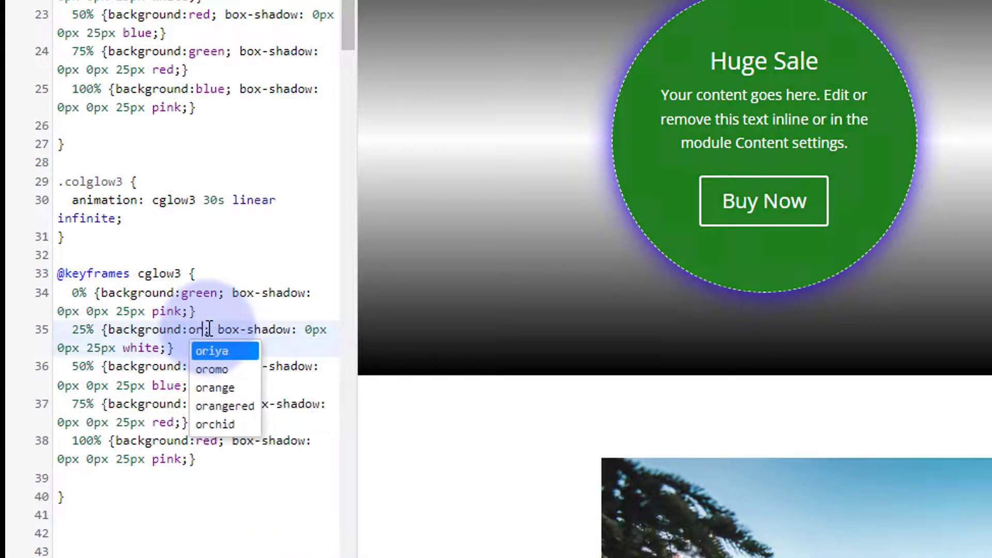
text(ge)
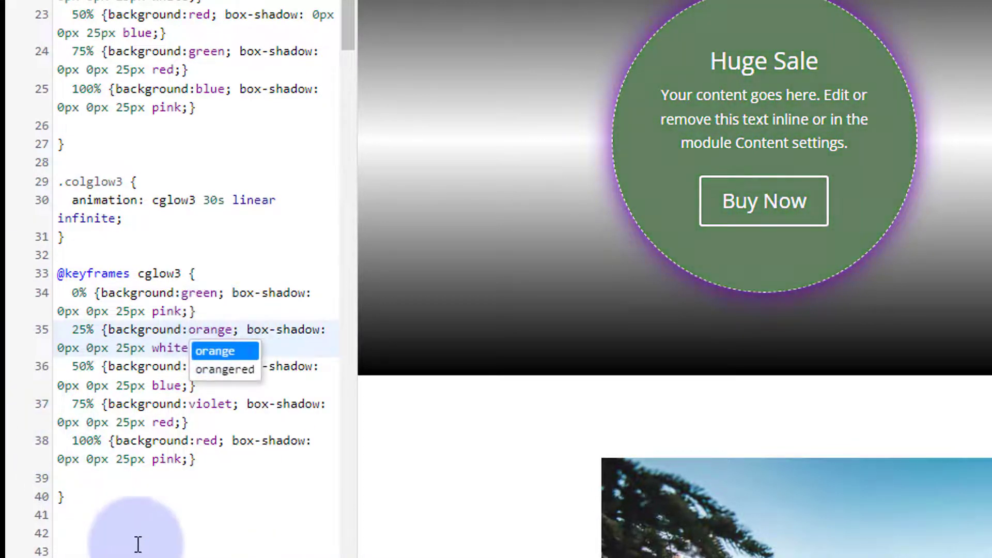
Set the 50% background in the cglow3 keyframes to red.
key(Return)
drag(190, 367, 225, 368)
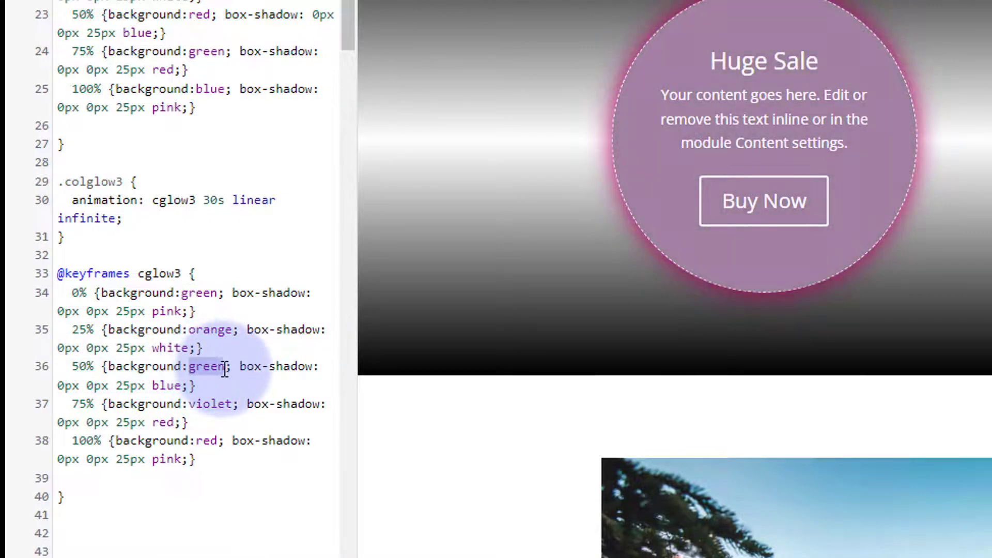
text(red)
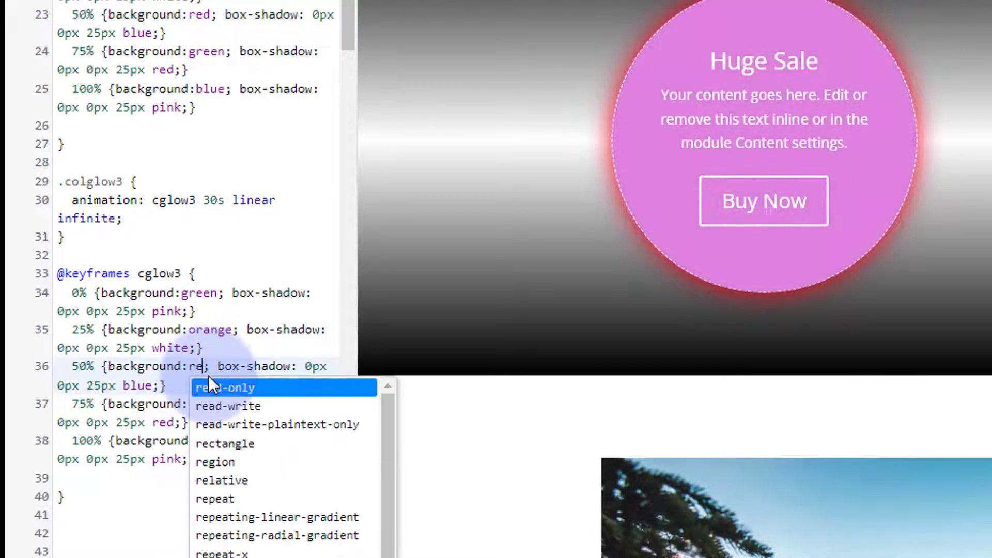
click(219, 550)
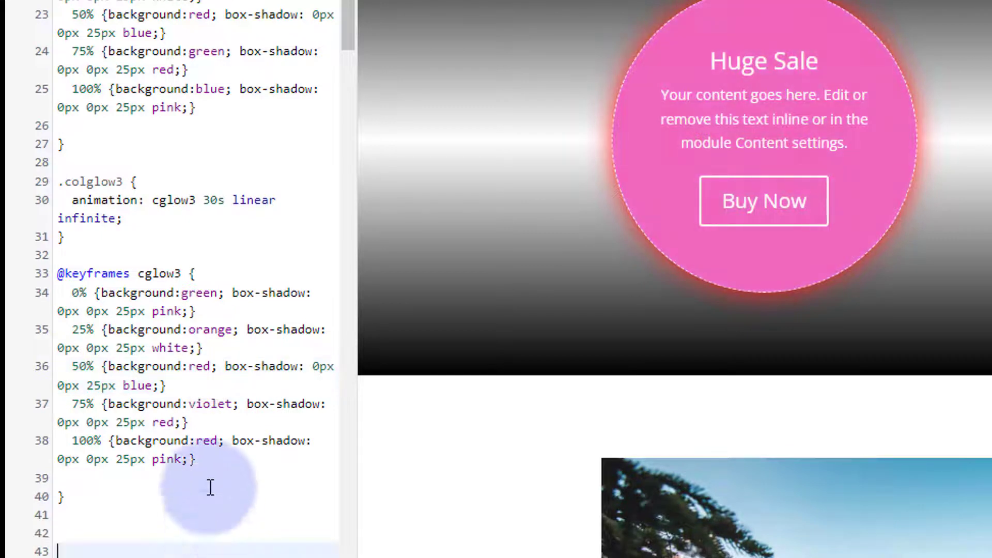
Set the 75% background in the cglow3 keyframes to blue, correcting the misspelled colour name.
drag(190, 405, 231, 406)
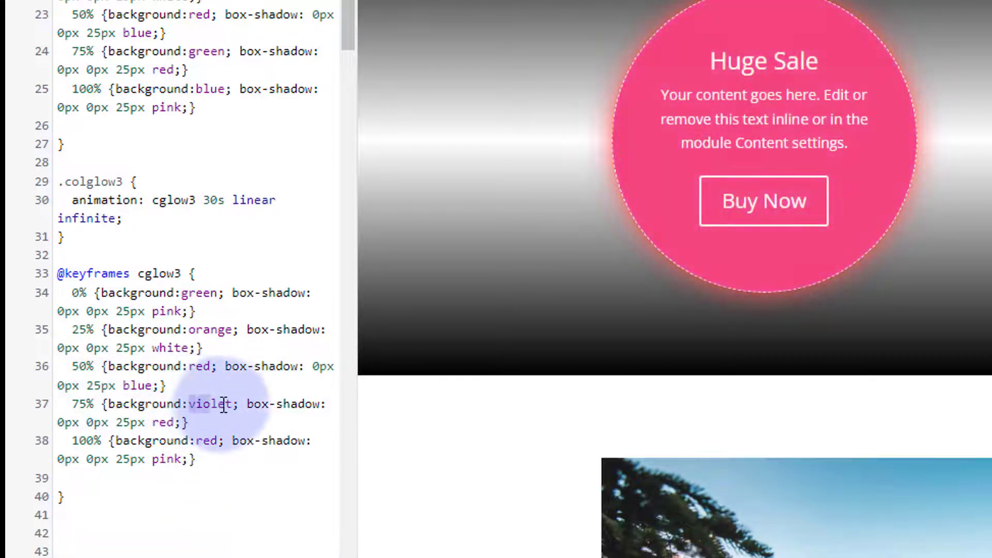
text(ble)
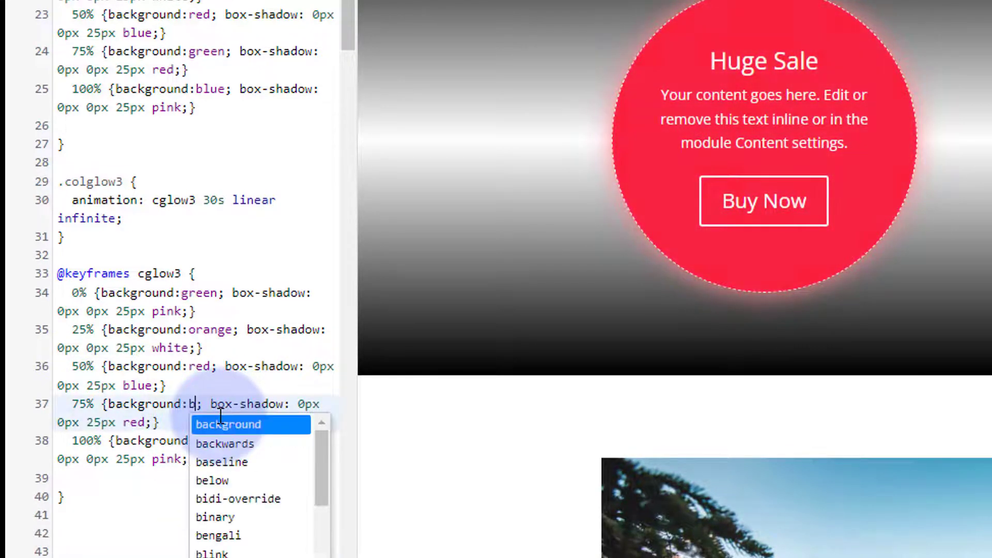
click(255, 526)
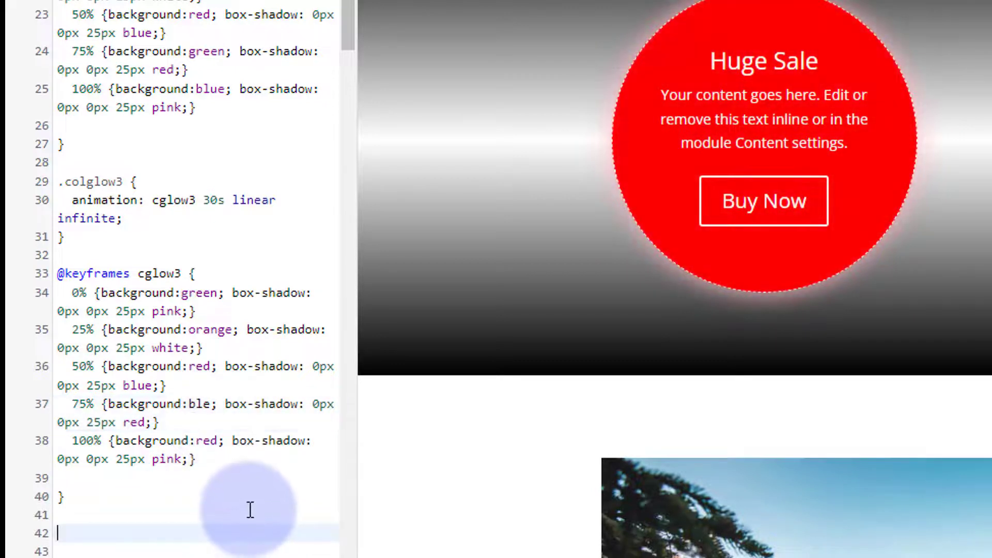
click(202, 405)
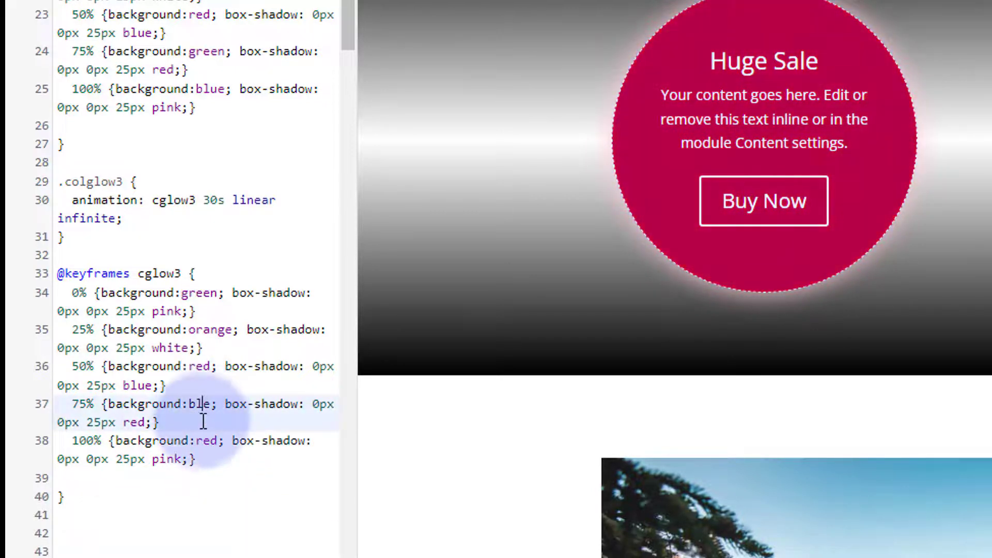
text(u)
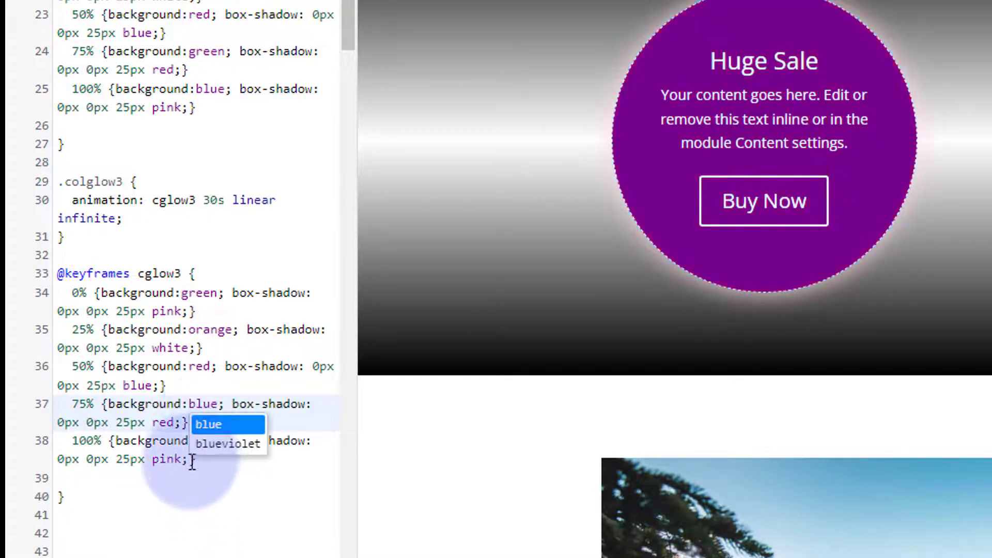
click(212, 471)
Set the 100% background in the cglow3 keyframes to green and publish the additional CSS.
double_click(205, 441)
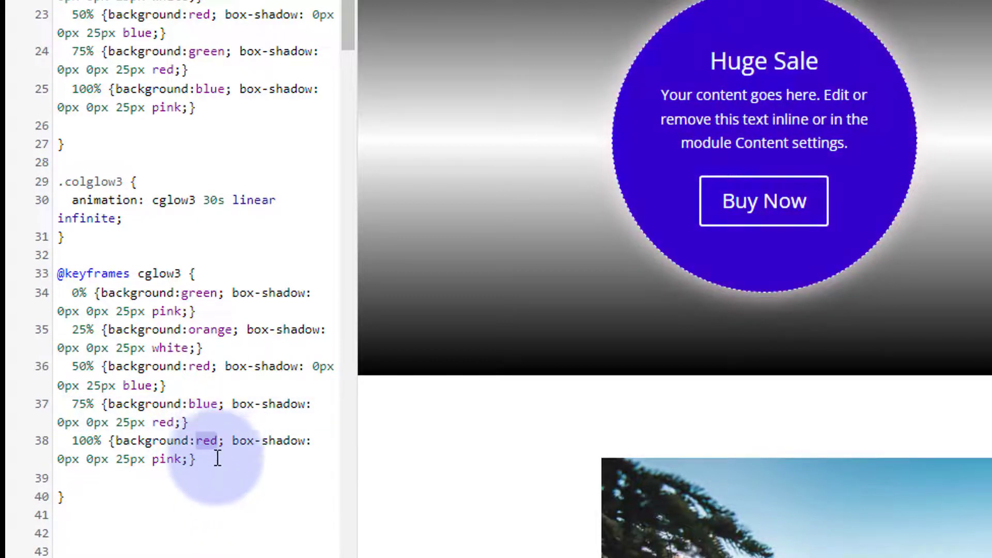
text(green)
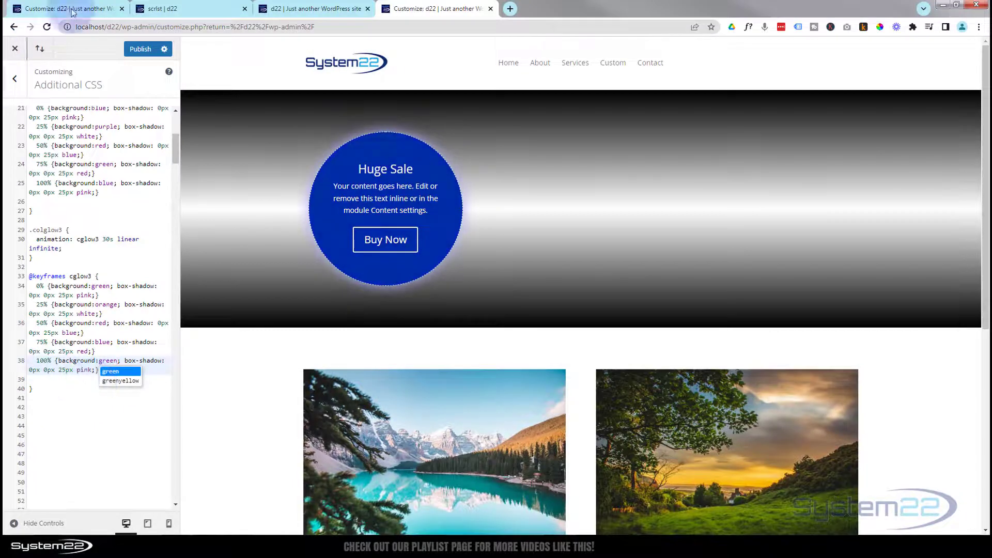
click(136, 49)
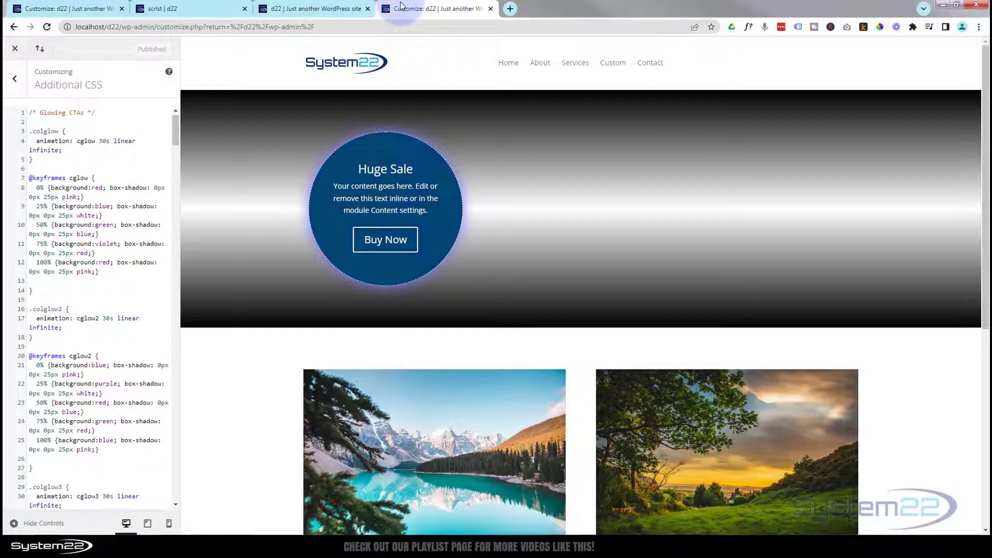
Return to the page in the Visual Builder and change the 80% Off module's CSS class to colglow2.
click(342, 8)
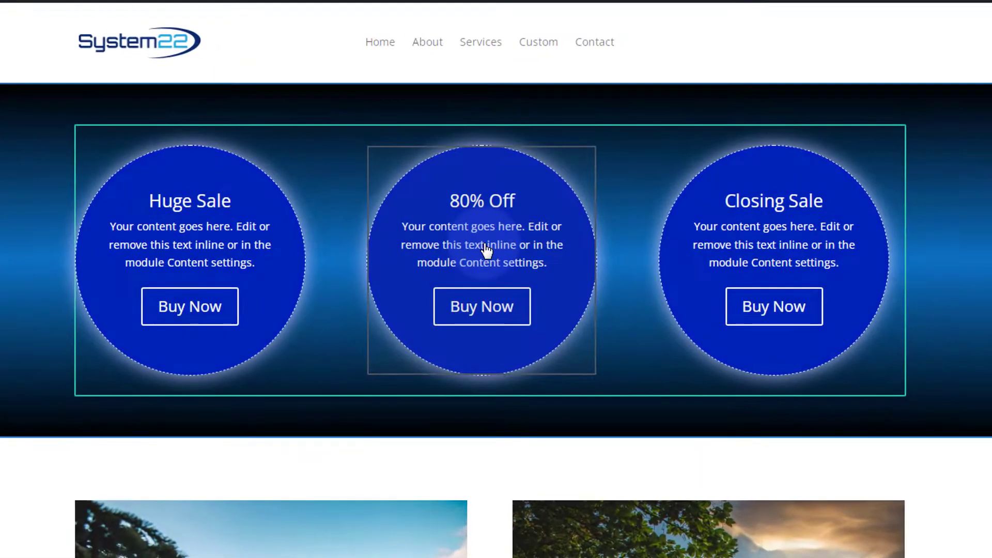
mouse_move(485, 250)
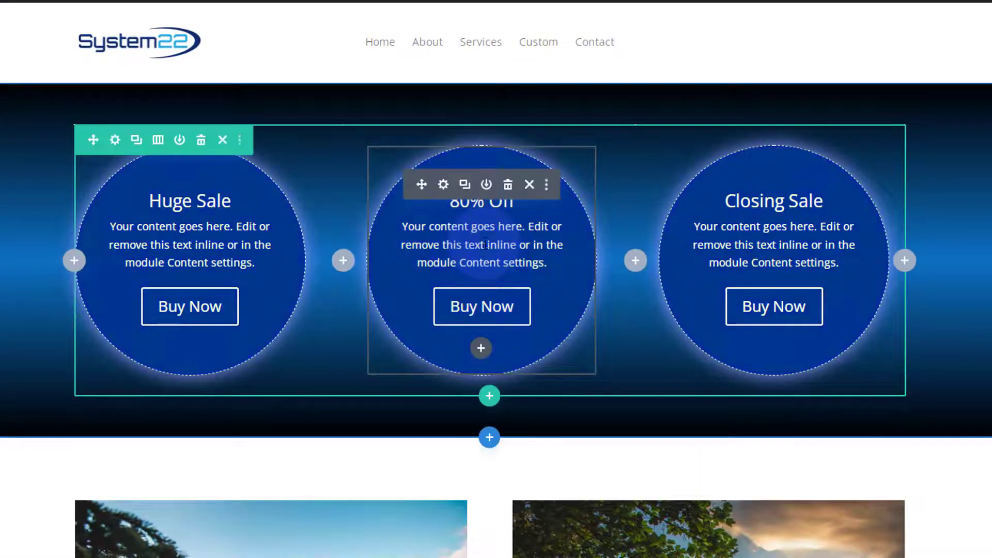
click(443, 185)
click(604, 164)
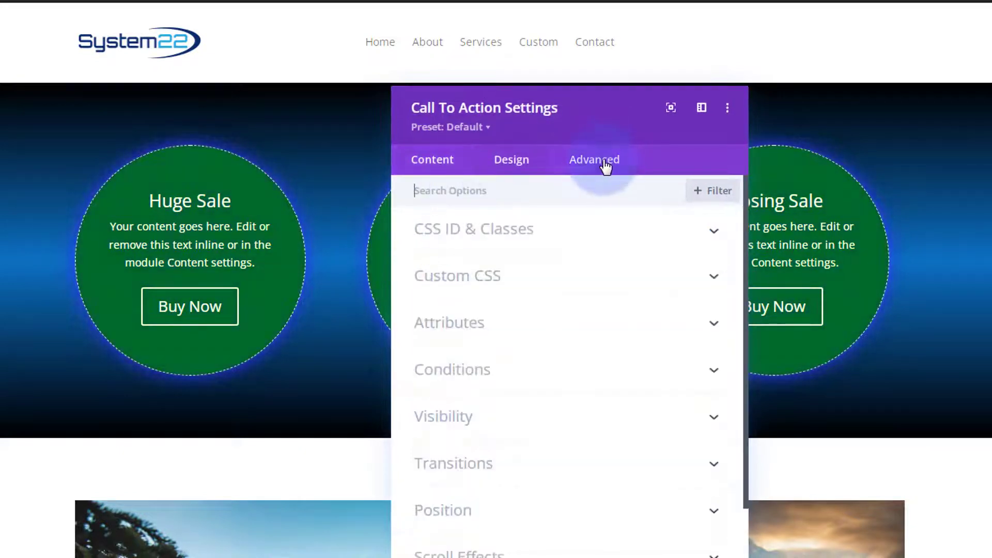
click(558, 281)
click(569, 235)
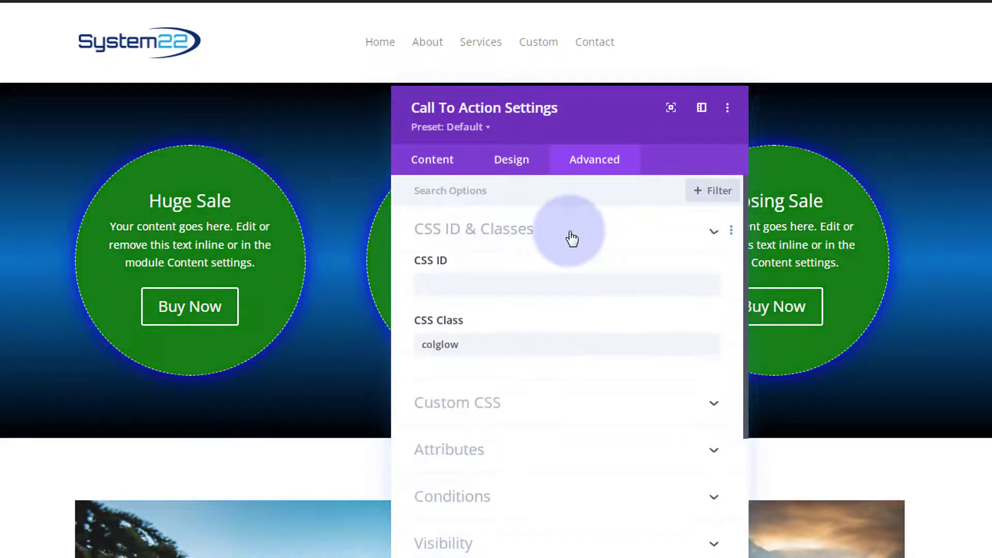
click(479, 347)
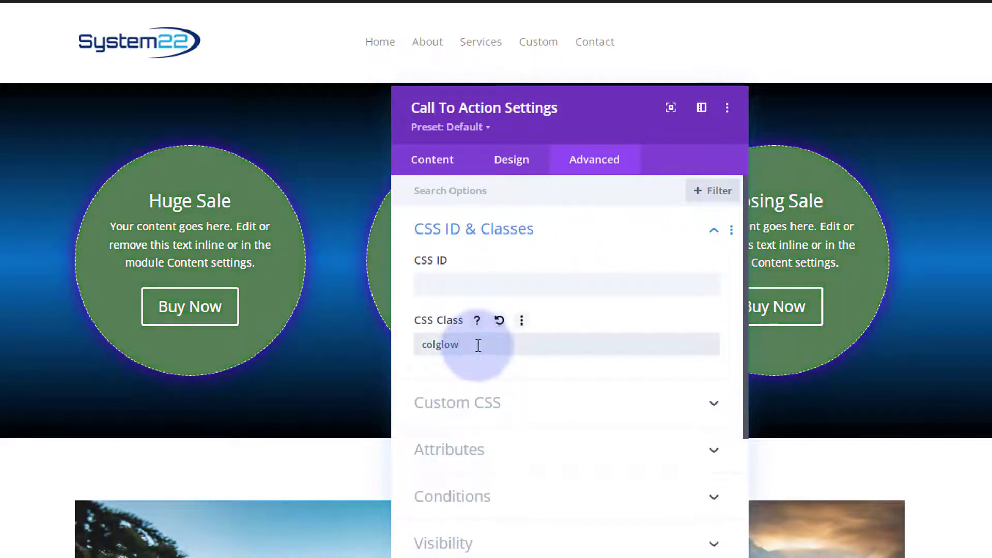
text(2)
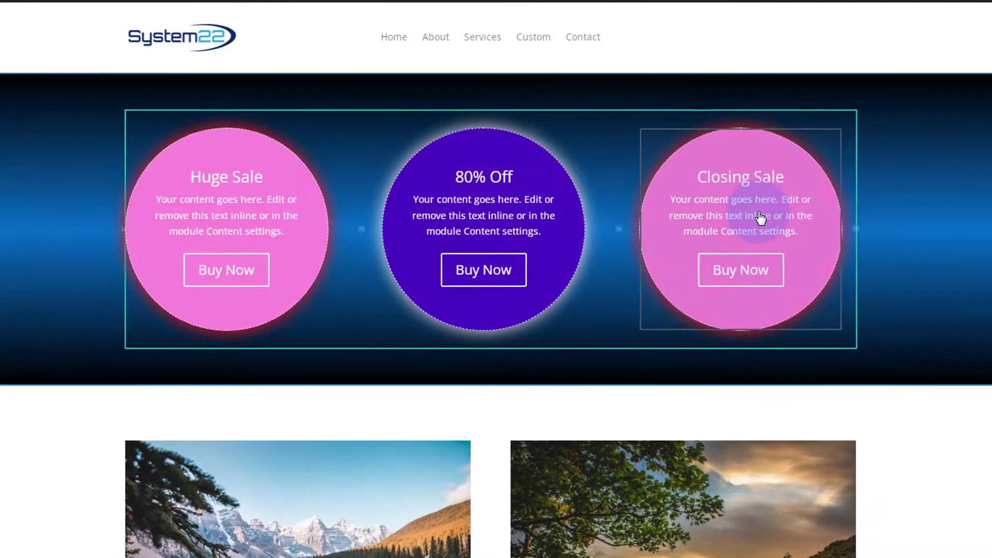
Change the Closing Sale module's CSS class to colglow3 and save the module settings.
mouse_move(761, 218)
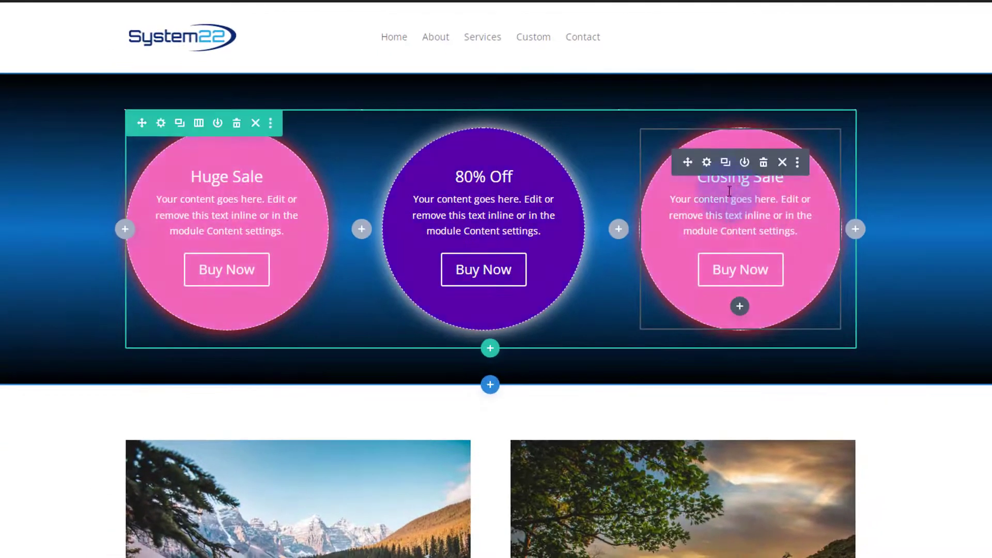
click(706, 163)
click(575, 146)
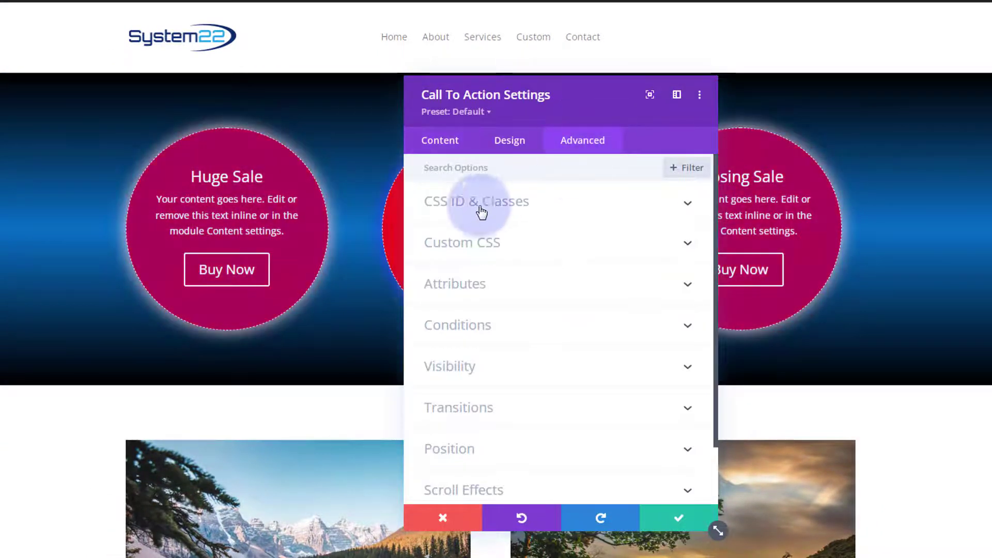
click(549, 204)
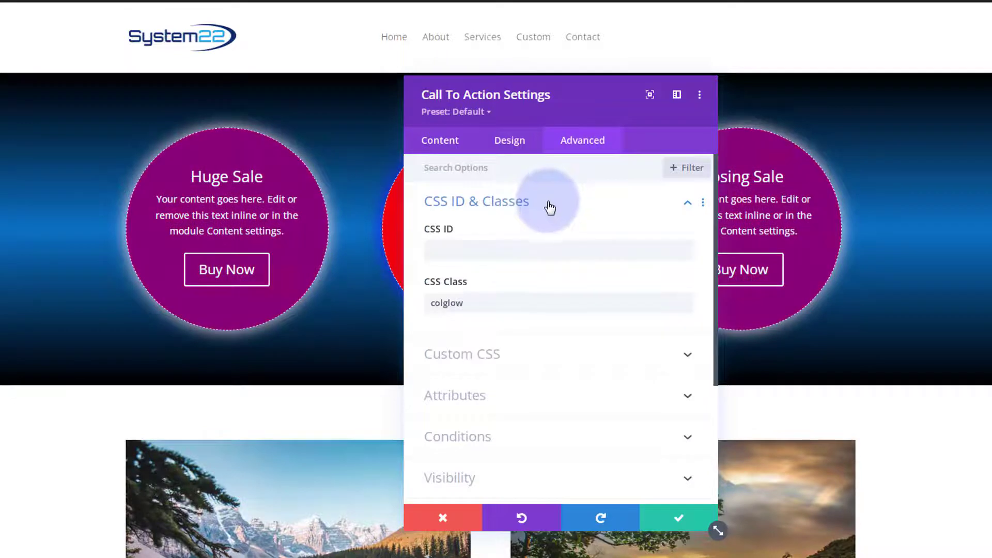
click(479, 300)
text(3)
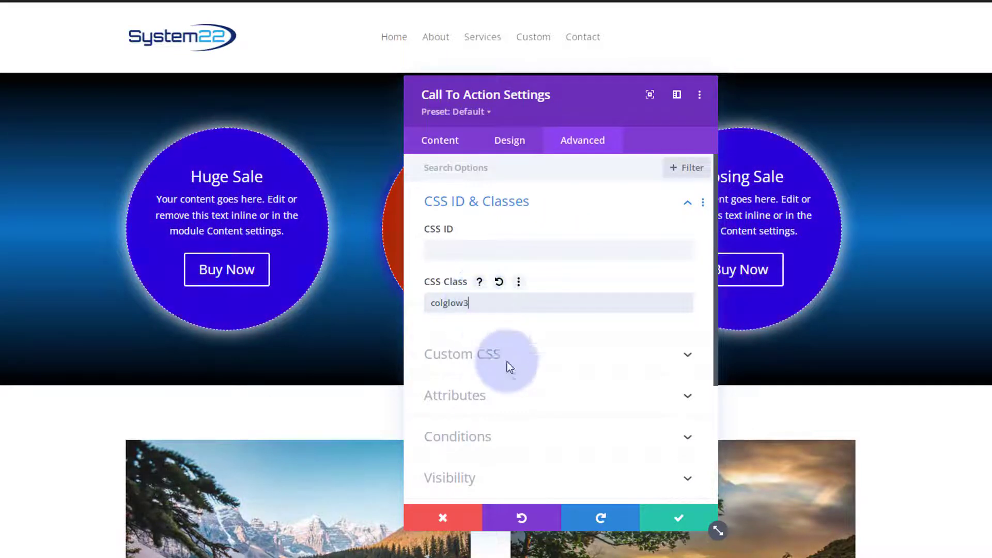
click(679, 516)
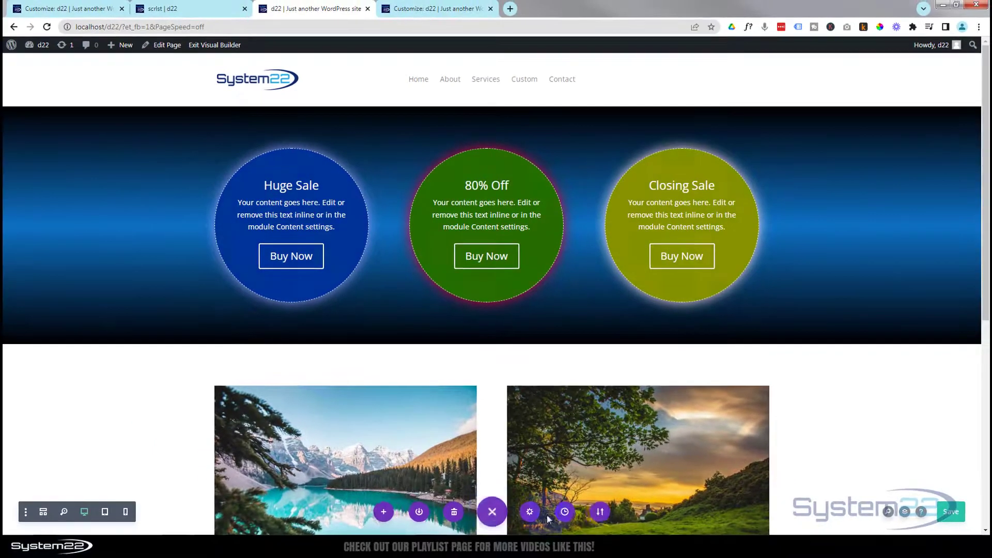
Save the page and exit the Visual Builder to the live page.
click(958, 512)
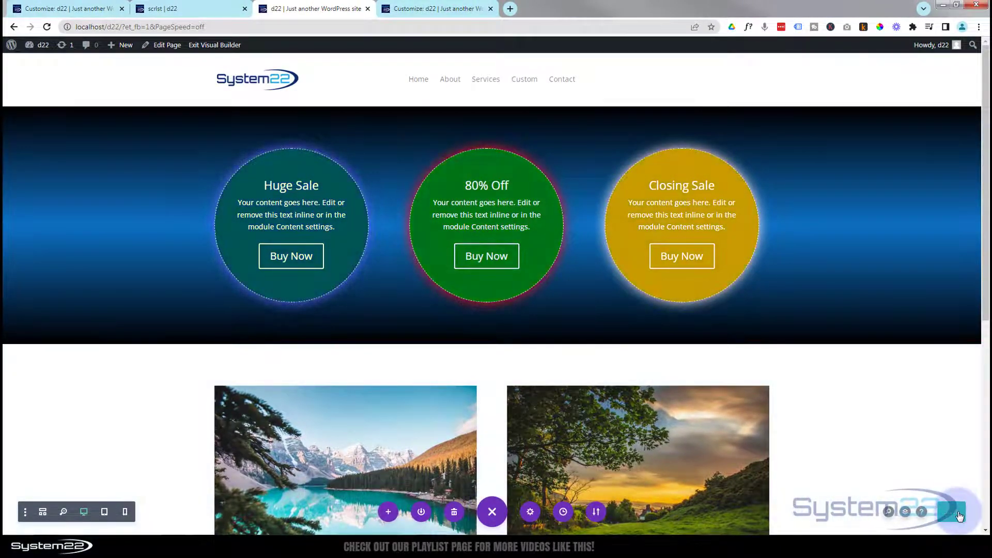
click(220, 45)
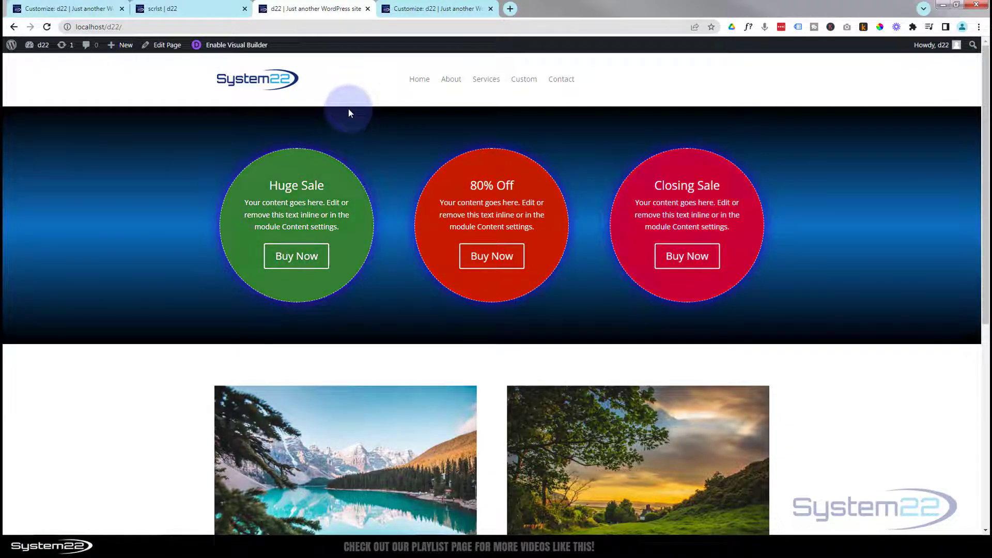
Preview the live page in the browser's device emulation at iPad Air size and check how the three circles stack.
key(F12)
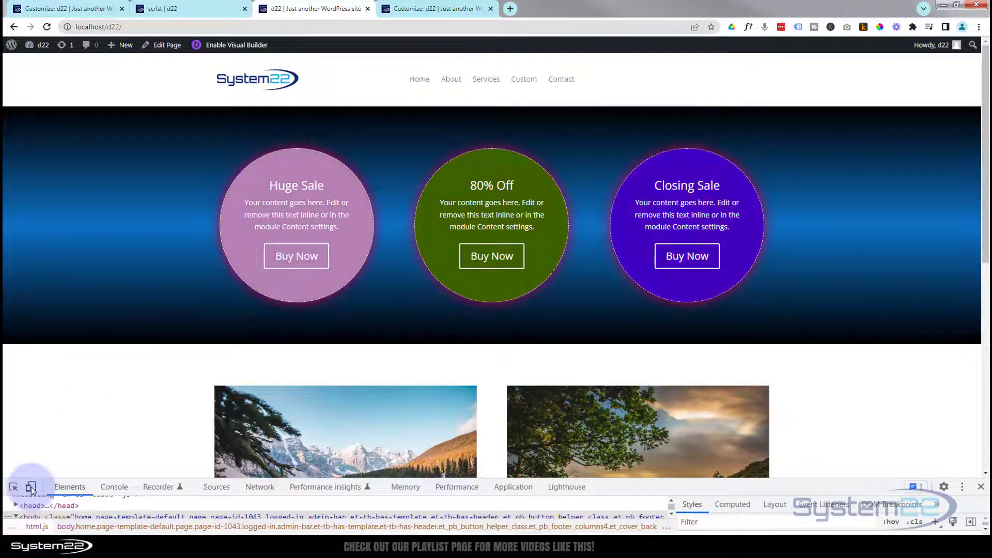
click(31, 487)
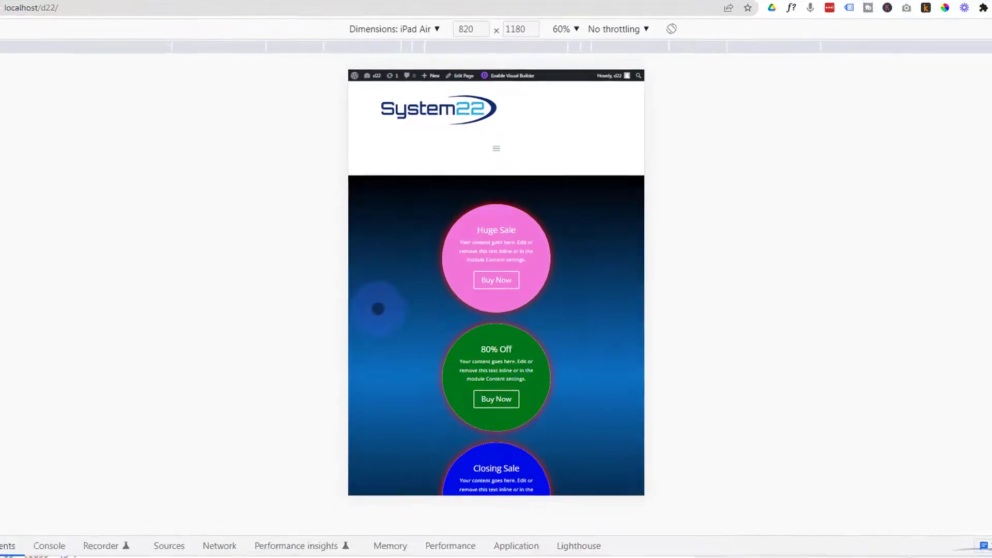
scroll(413, 290, down, 1)
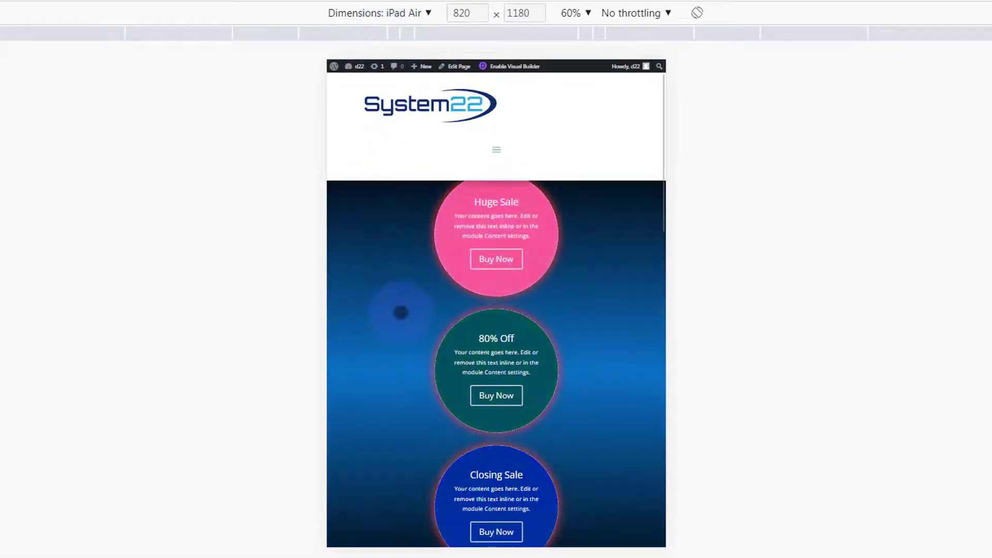
scroll(400, 312, down, 2)
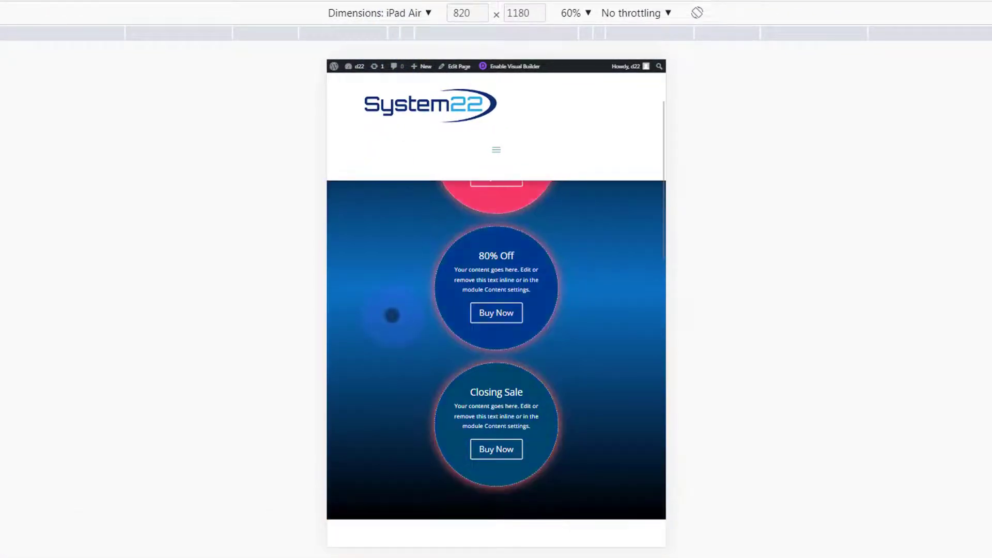
scroll(392, 315, up, 3)
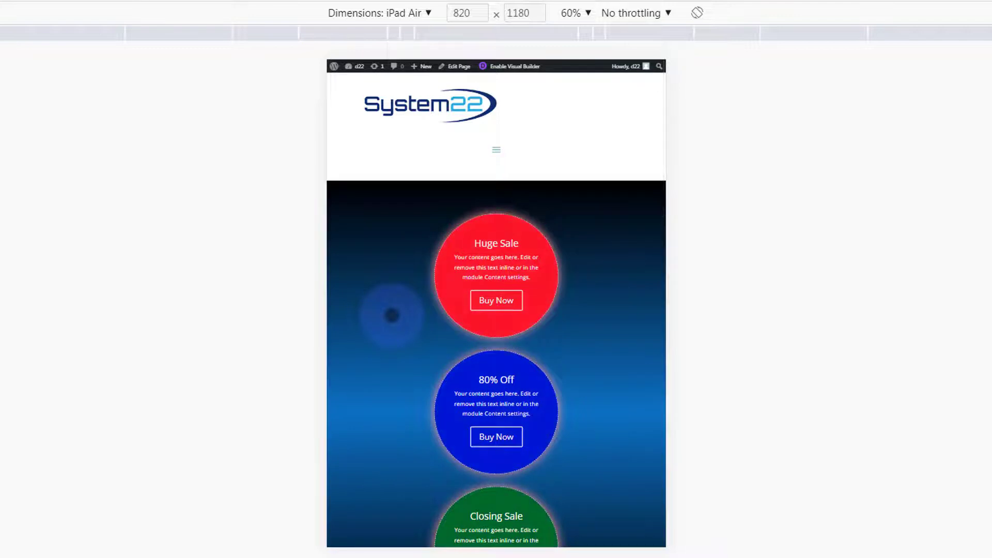
scroll(386, 314, down, 1)
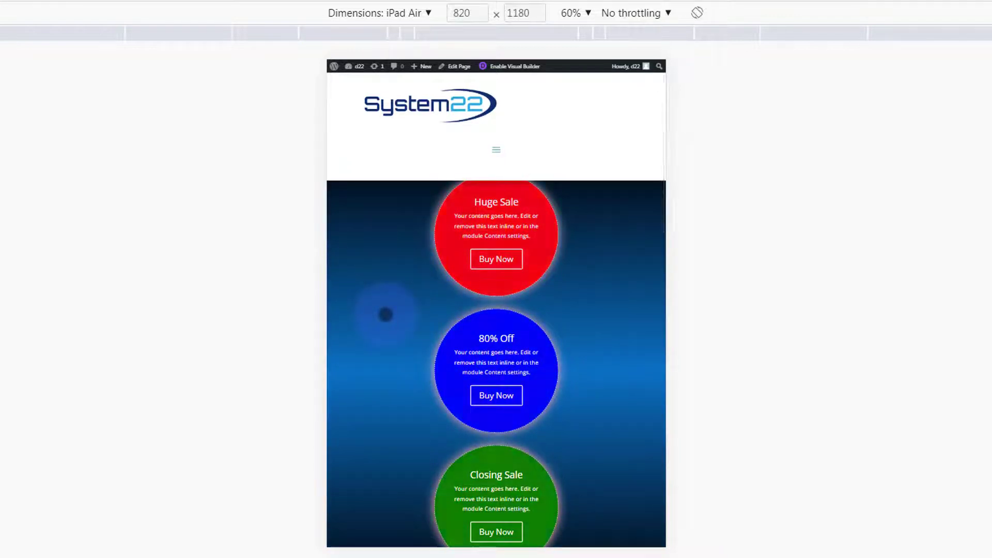
scroll(385, 313, up, 1)
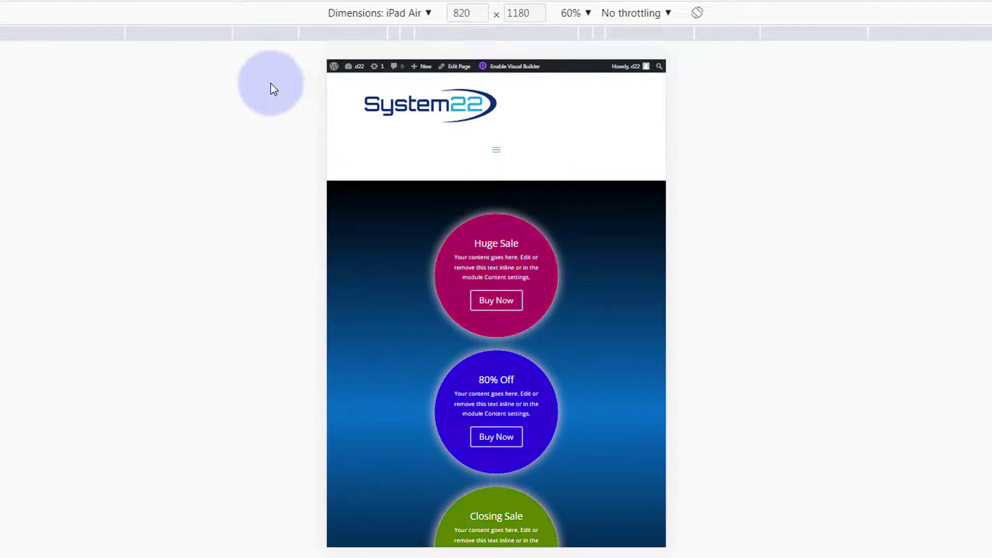
Switch the device preview to iPhone 12 Pro and check the stacked circles on the page.
click(429, 14)
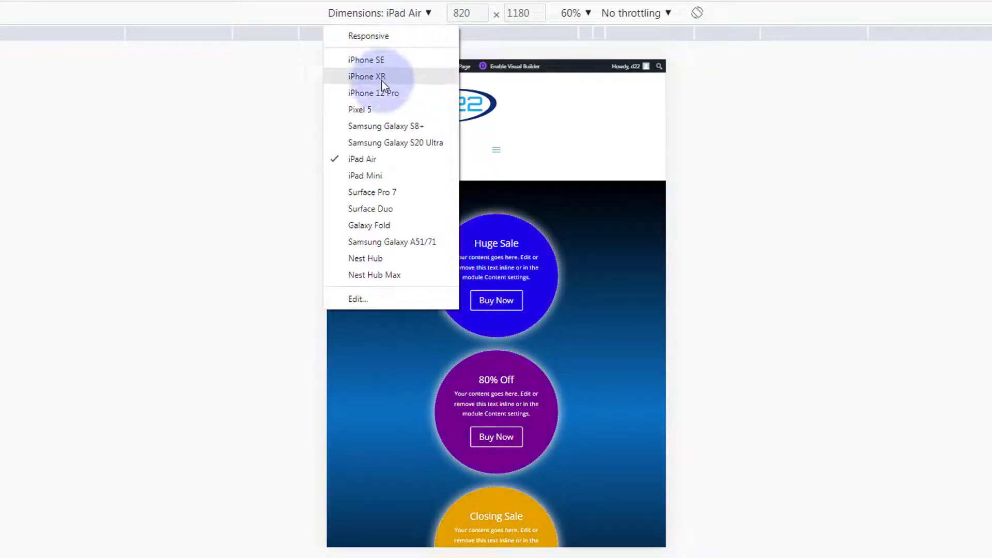
click(366, 96)
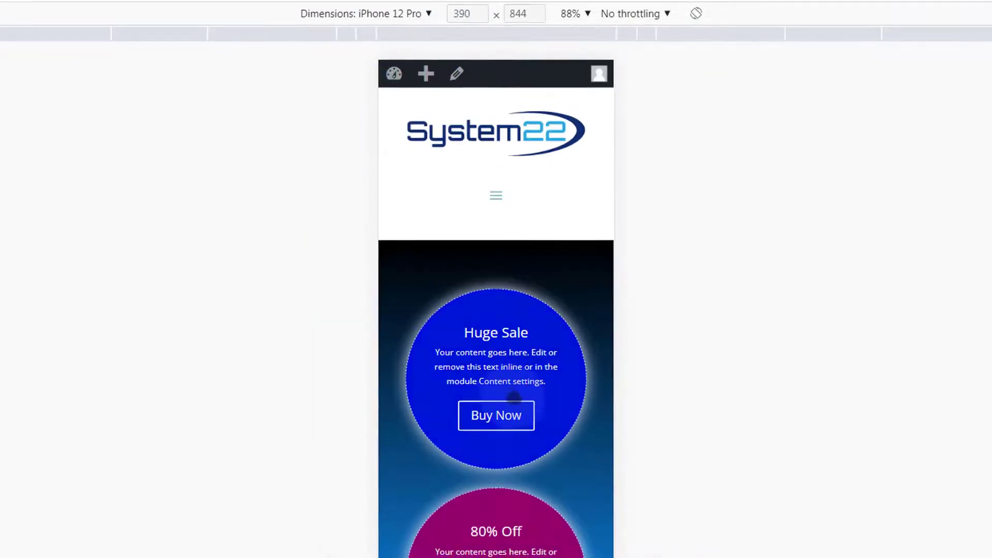
scroll(542, 328, down, 5)
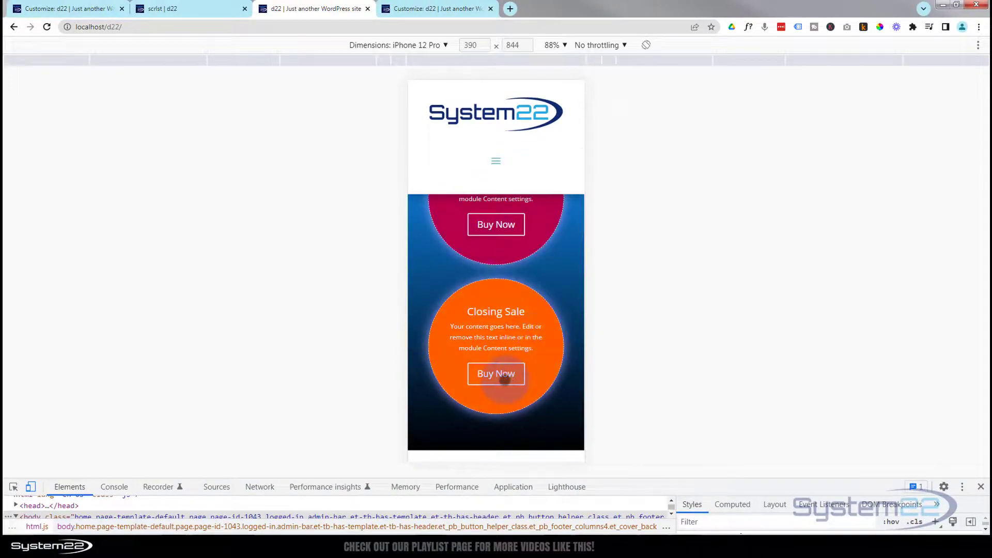
scroll(499, 385, up, 4)
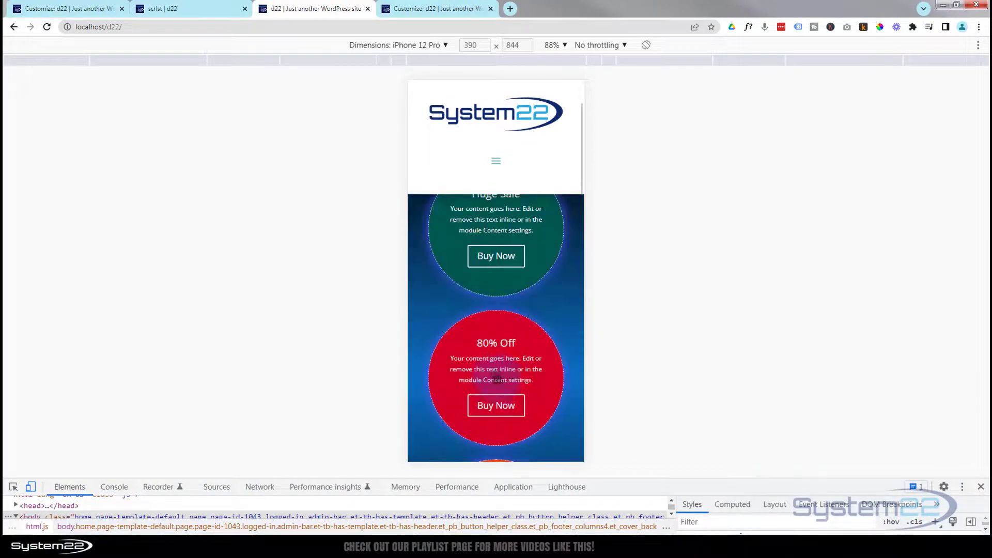
Return to the top of the page and turn off device emulation to show the desktop layout.
scroll(491, 388, up, 3)
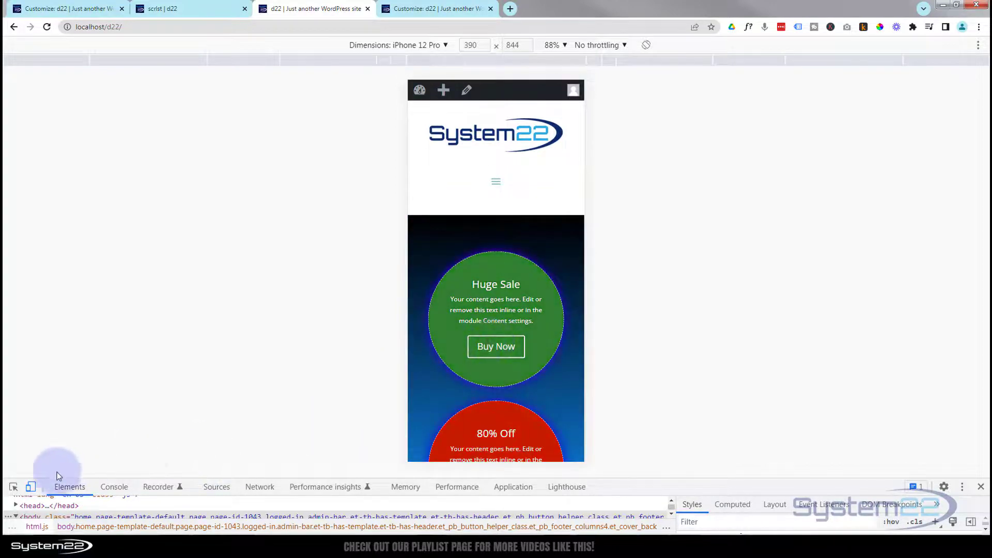
click(31, 487)
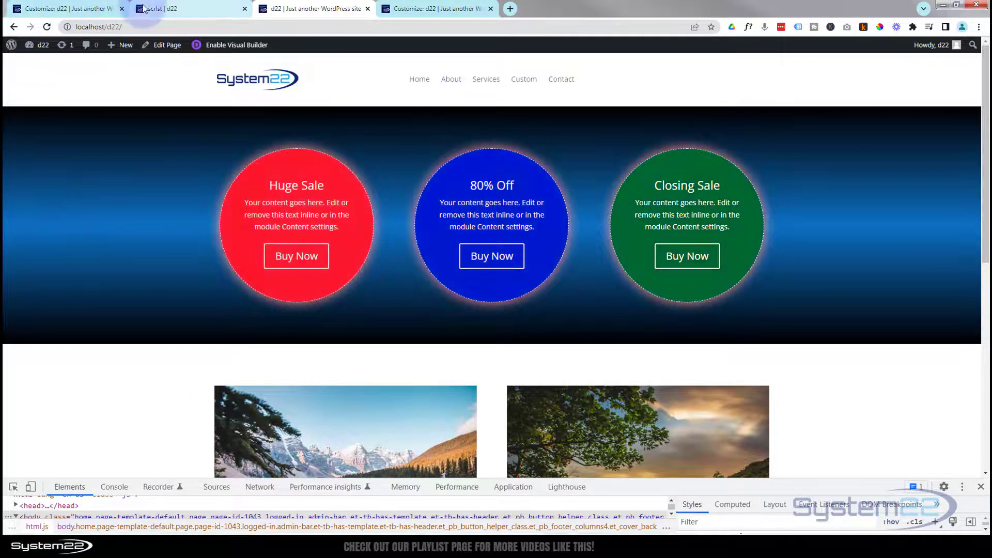
In the Customizer's Additional CSS, set the .colglow2 animation duration to 20s.
click(425, 8)
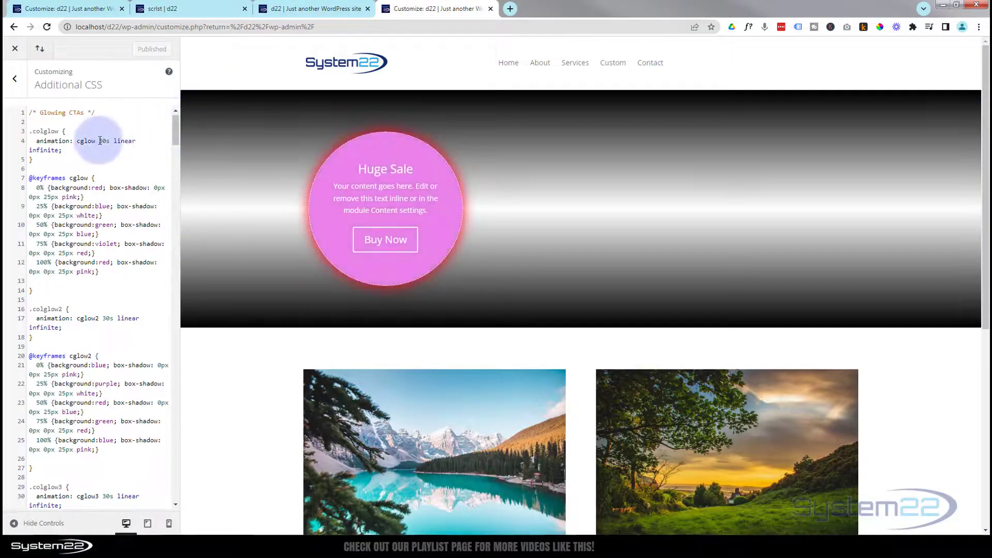
click(106, 318)
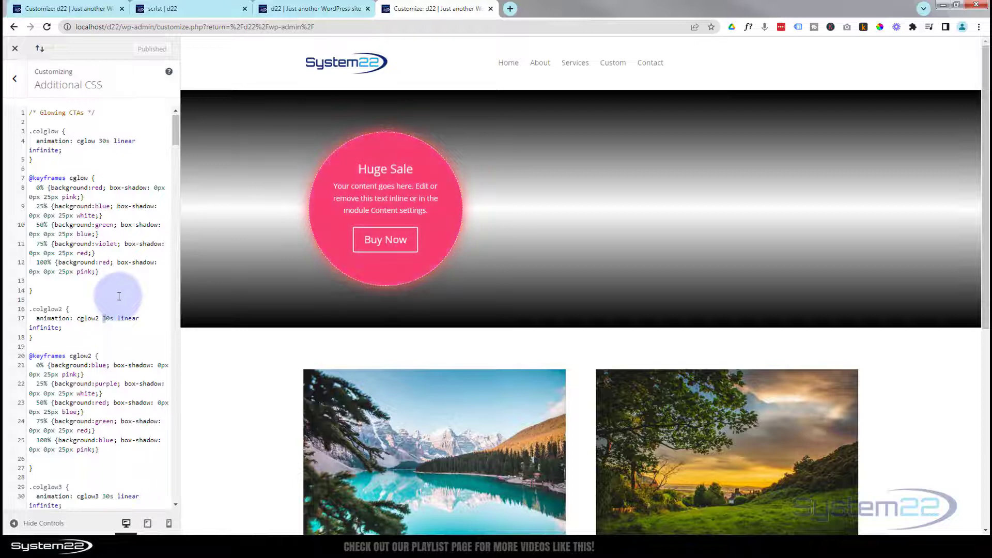
key(Delete)
text(2)
Set the .colglow3 animation duration to 10s, then publish the CSS and check the circles on the live page.
scroll(124, 299, down, 5)
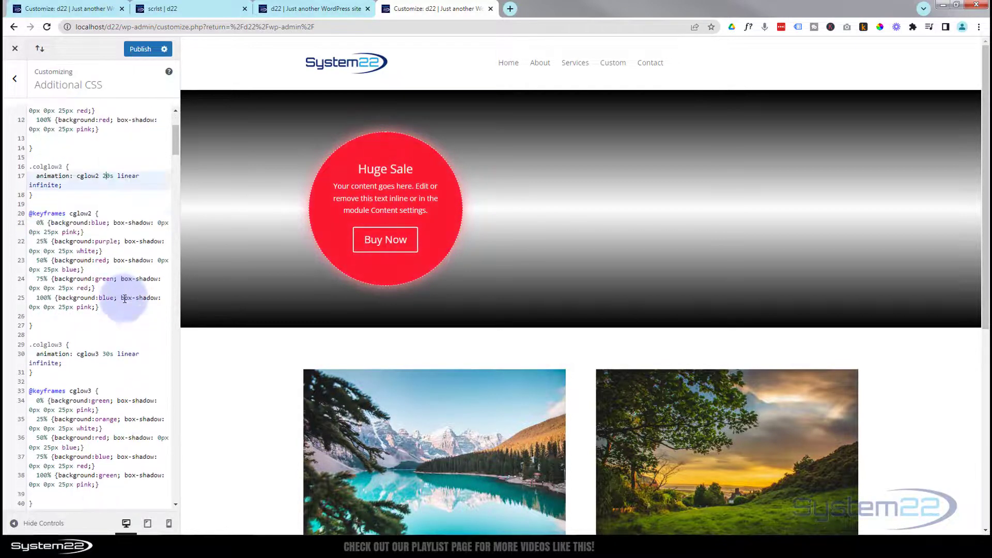
click(102, 239)
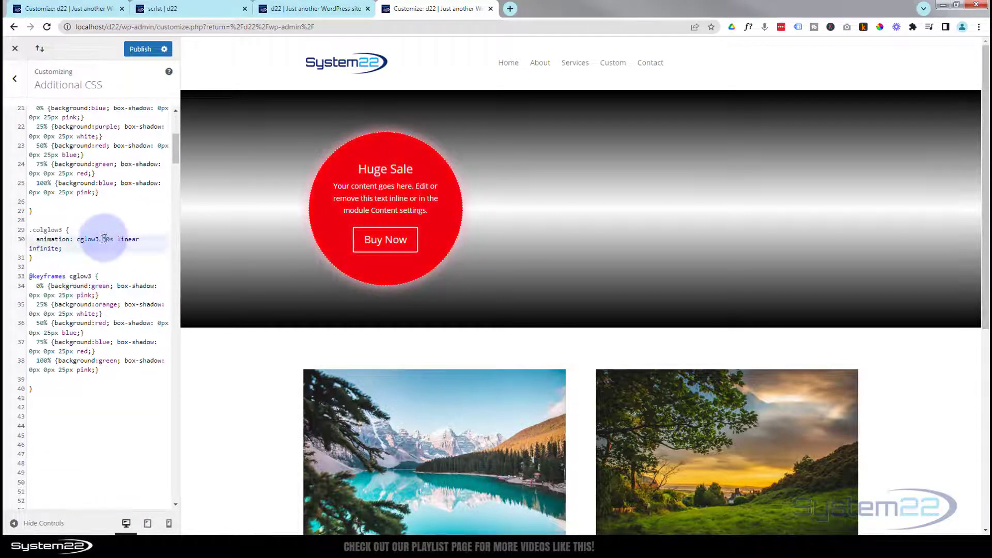
key(Delete)
text(1)
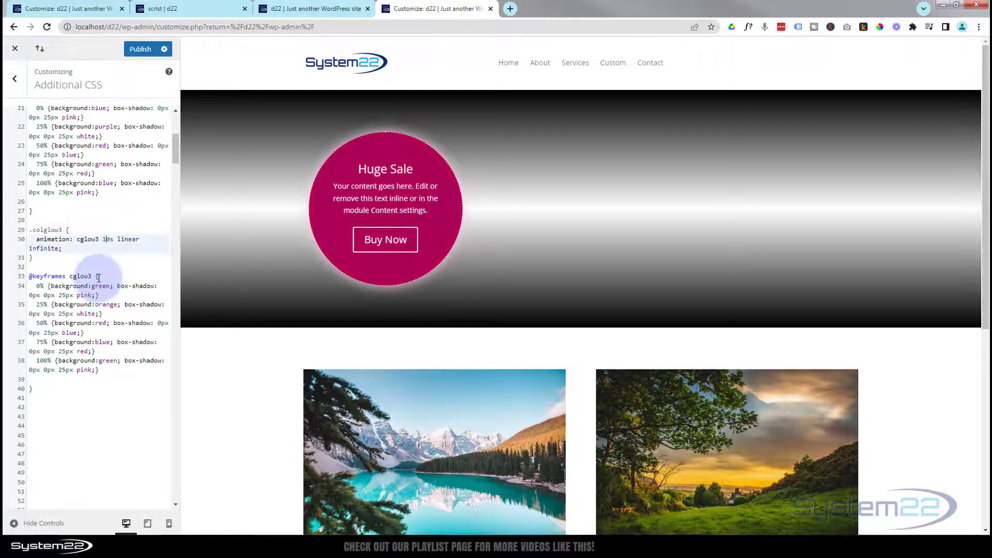
click(143, 50)
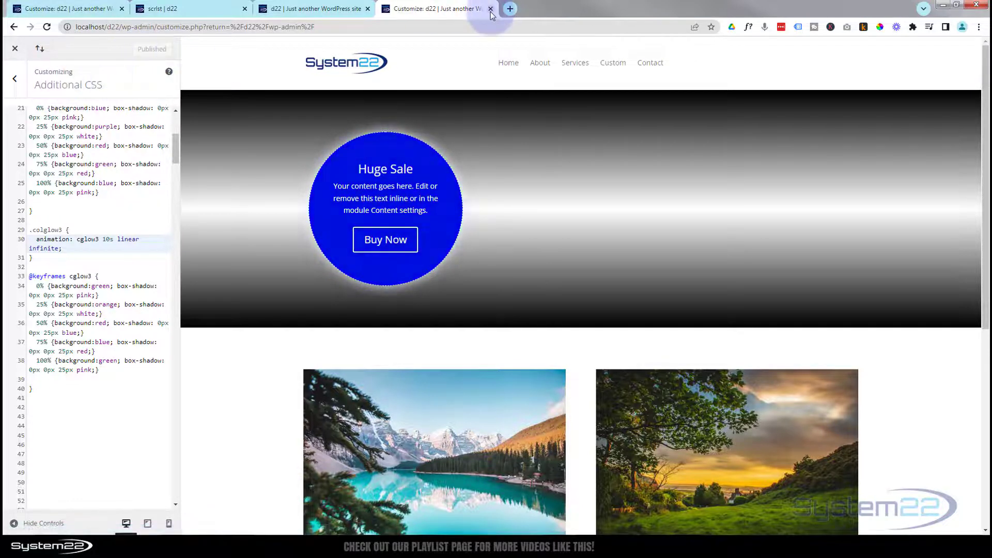
click(321, 9)
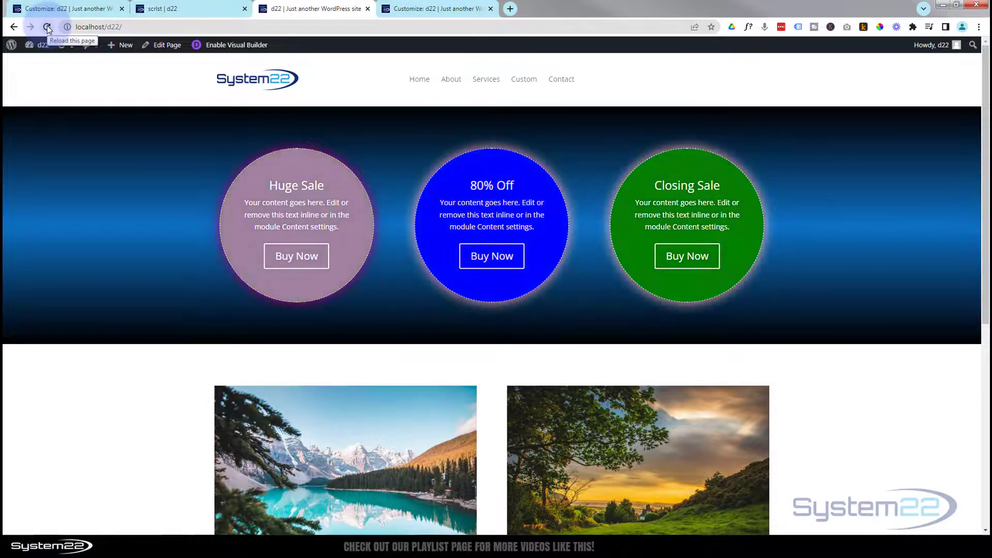
In Additional CSS, set the .colglow3 and .colglow2 animation durations to 30s each and publish the changes.
click(419, 12)
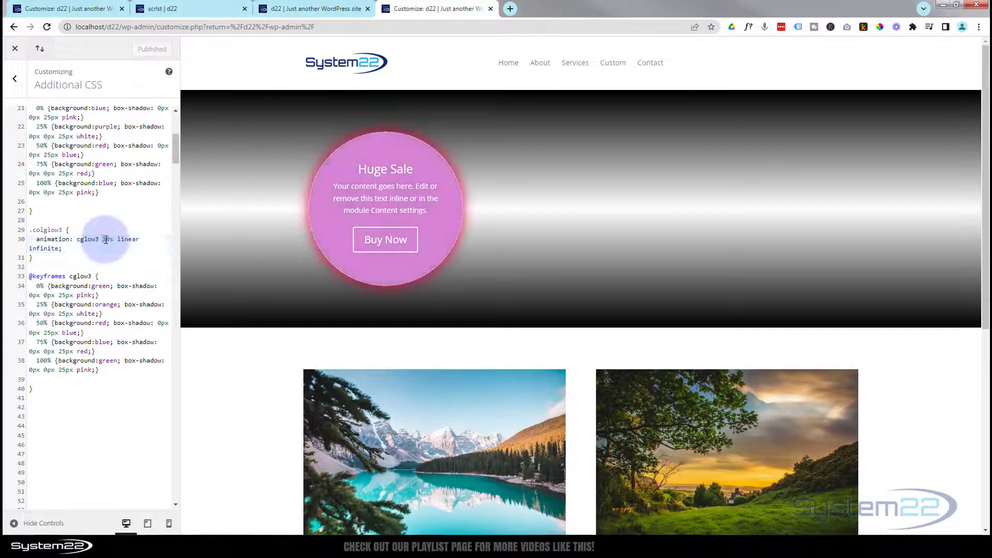
text(3)
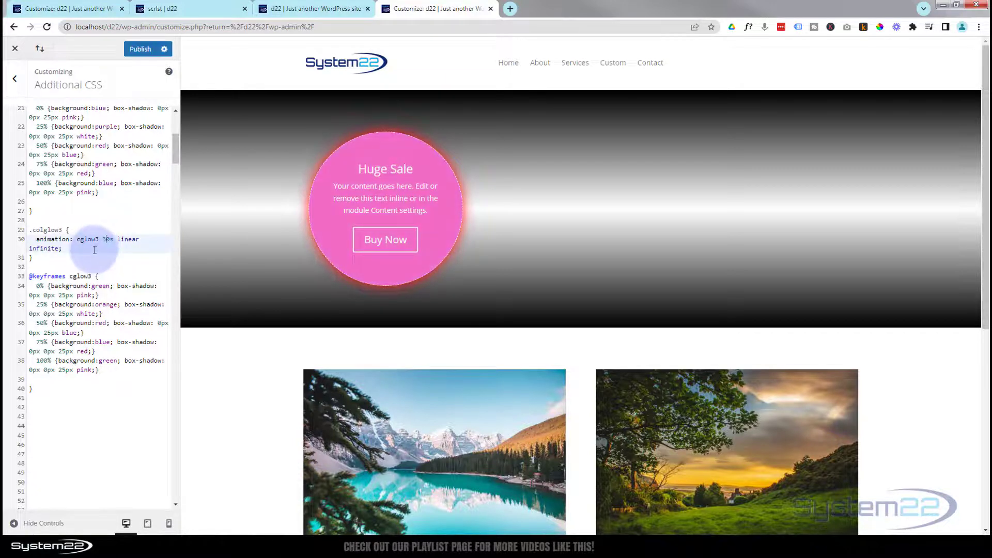
scroll(94, 248, up, 4)
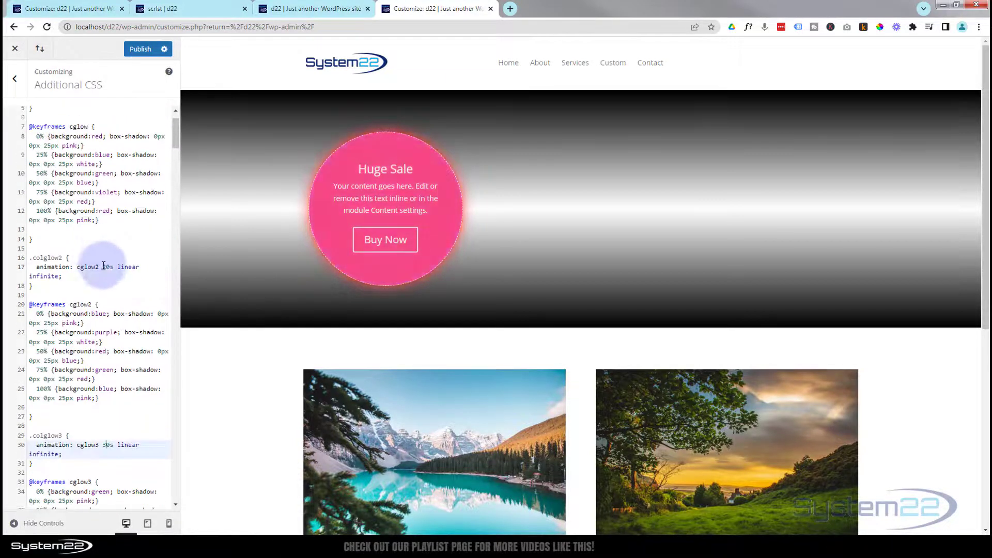
drag(102, 267, 107, 268)
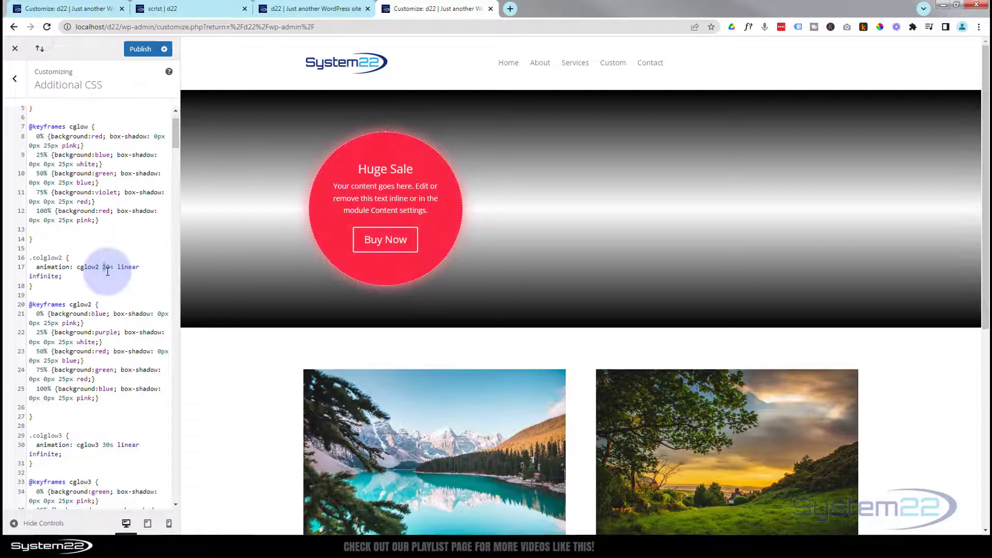
text(3)
click(145, 51)
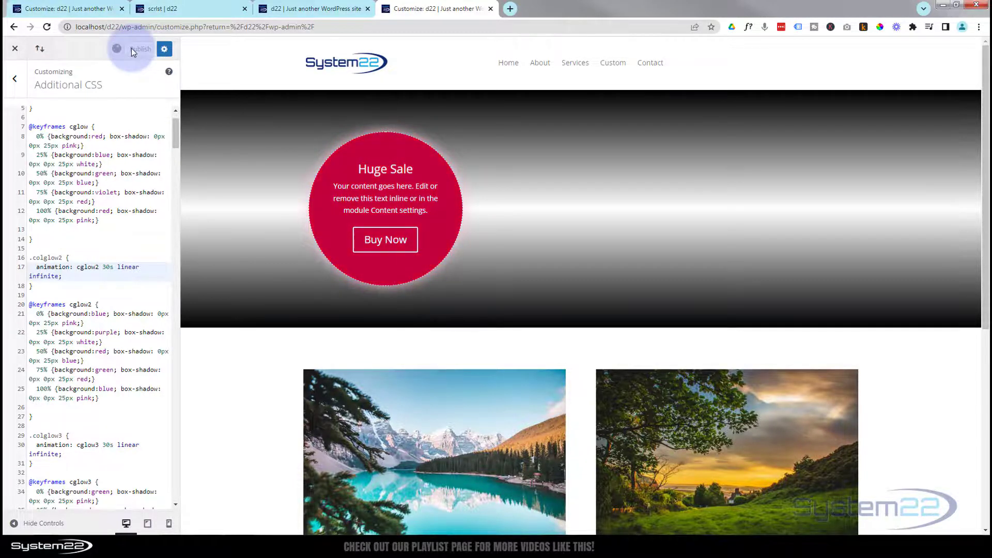
Reload the live page to check the three circles with the published animation timings.
click(310, 9)
click(47, 27)
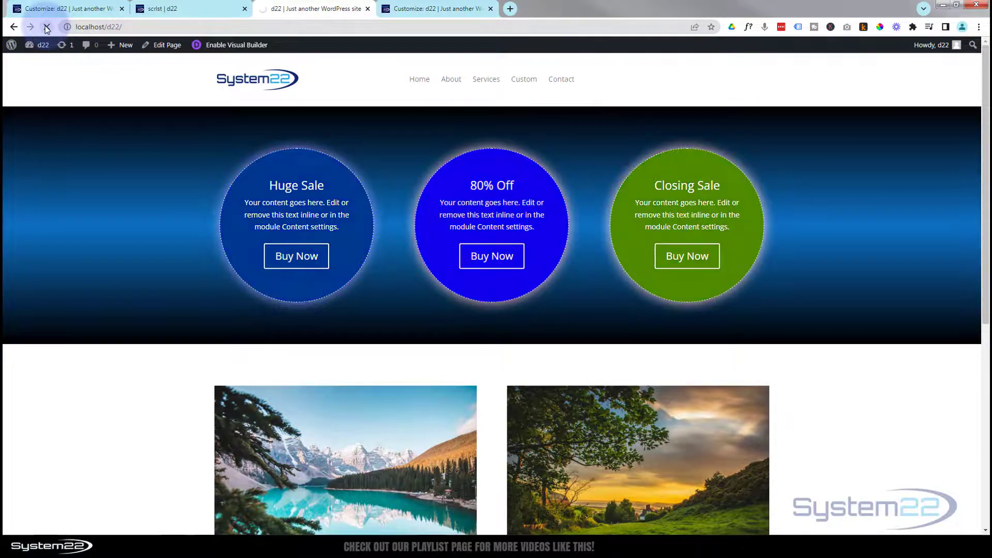